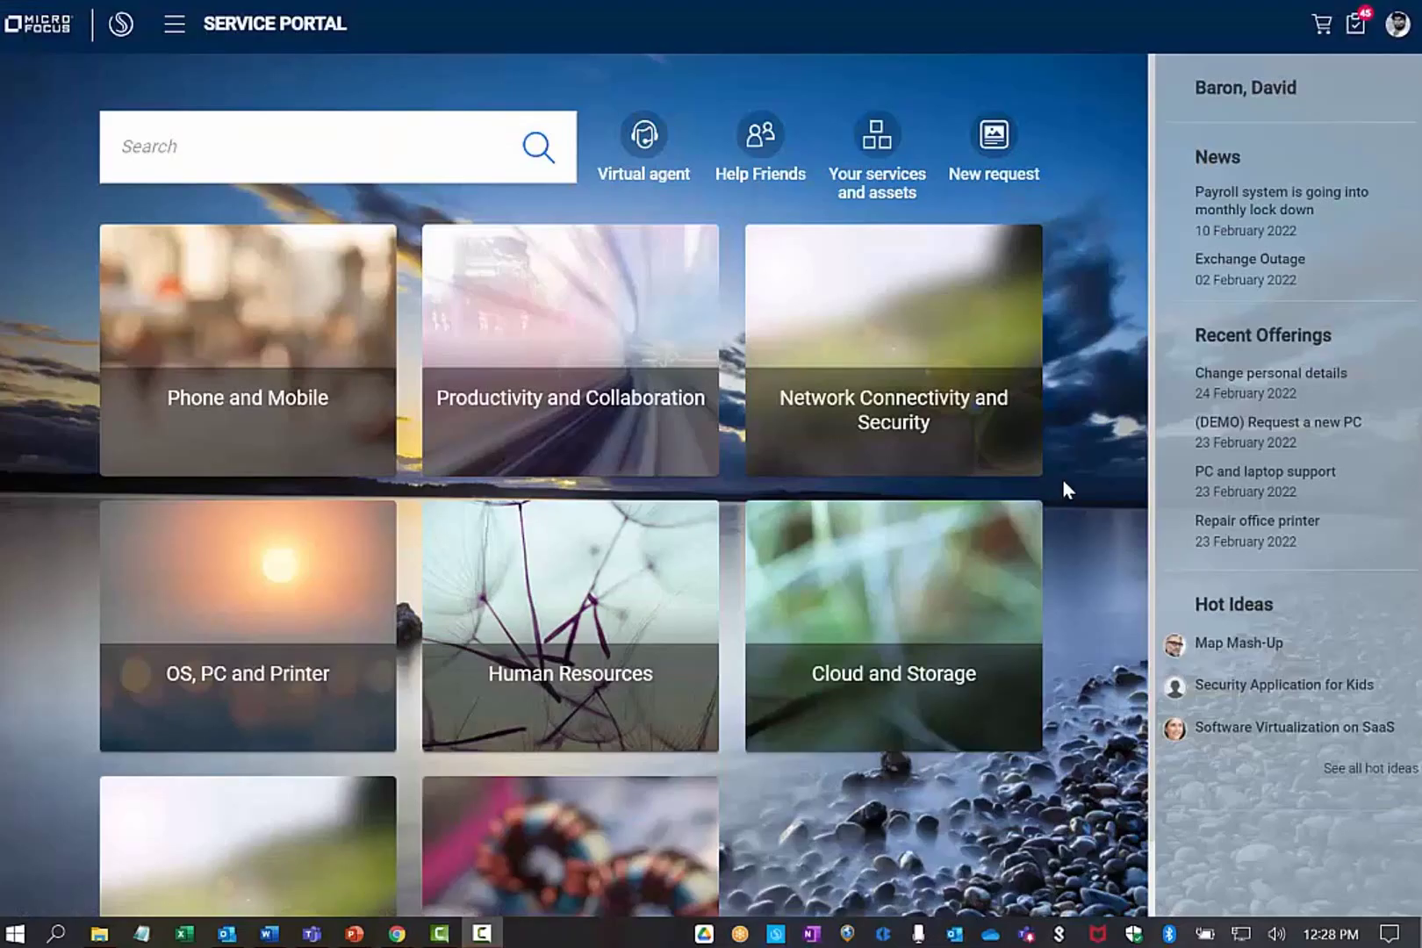
- From the Exchange Outage news, tell the virtual agent 'Hello Max, I can't connect to email this morning!'
{"action": "left_click", "coordinate": [1224, 262]}
{"action": "left_click", "coordinate": [254, 624]}
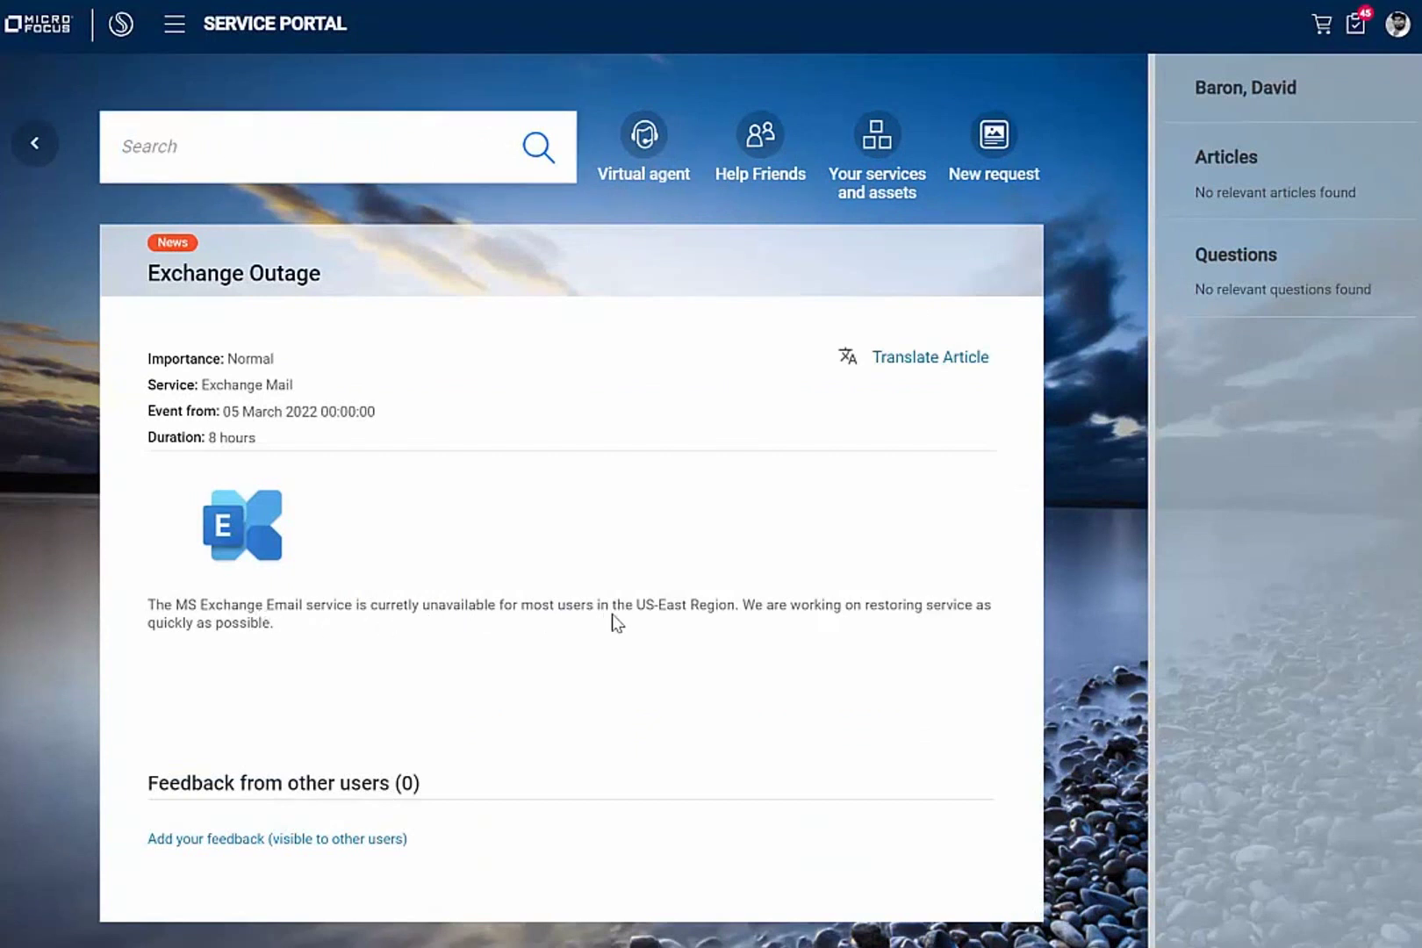
{"action": "left_click", "coordinate": [648, 136]}
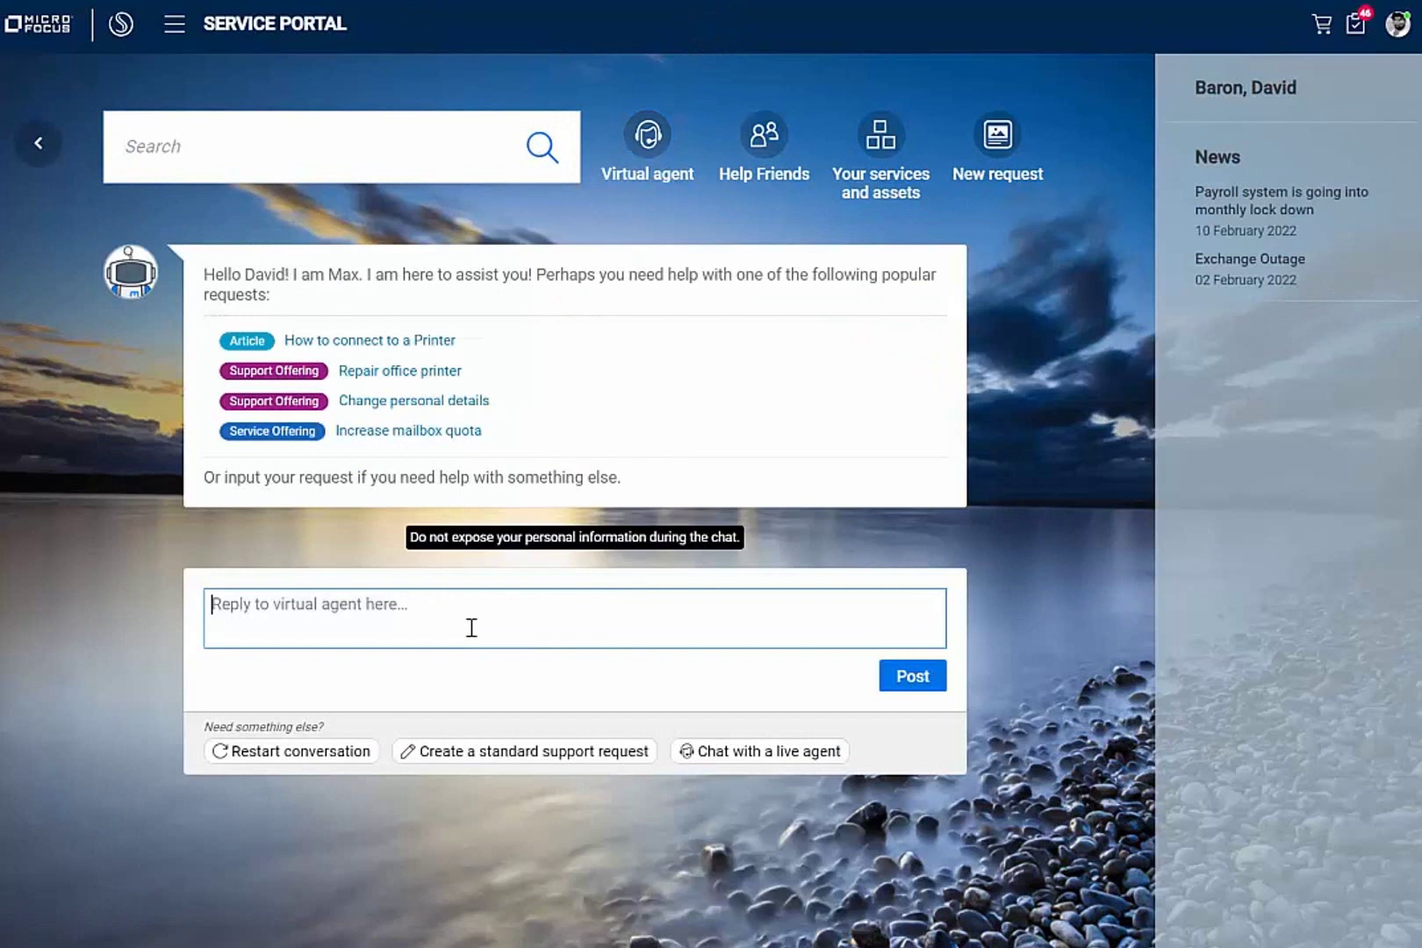
{"action": "type", "text": "Hello Max, I can't connect to email this morning!"}
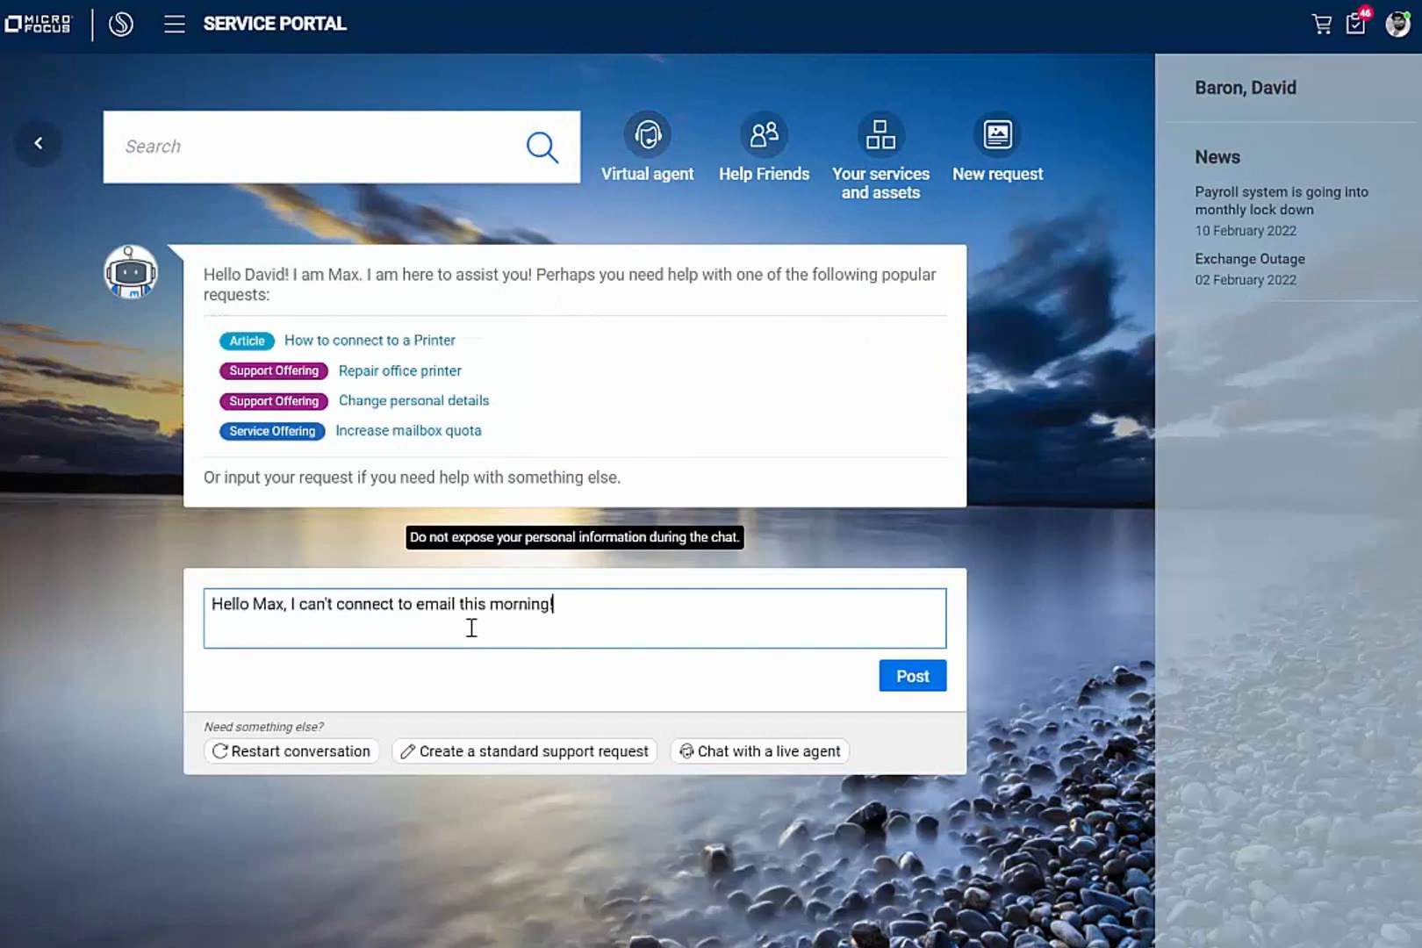
{"action": "left_click", "coordinate": [902, 682]}
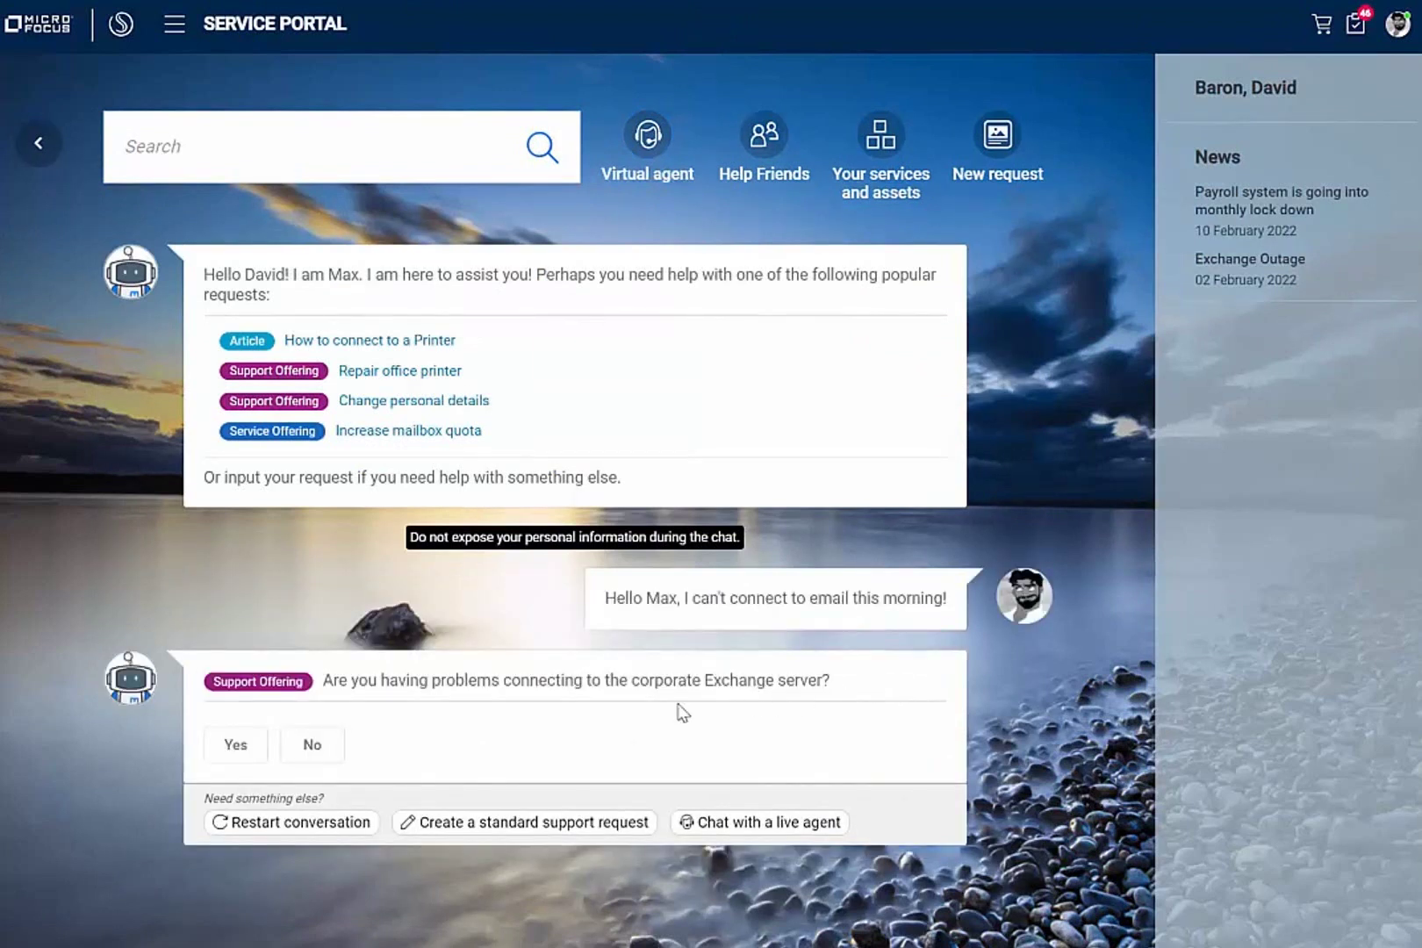
- Confirm it's an Exchange connection problem and paste the Outlook error screenshot into the problem description
{"action": "left_click", "coordinate": [239, 742]}
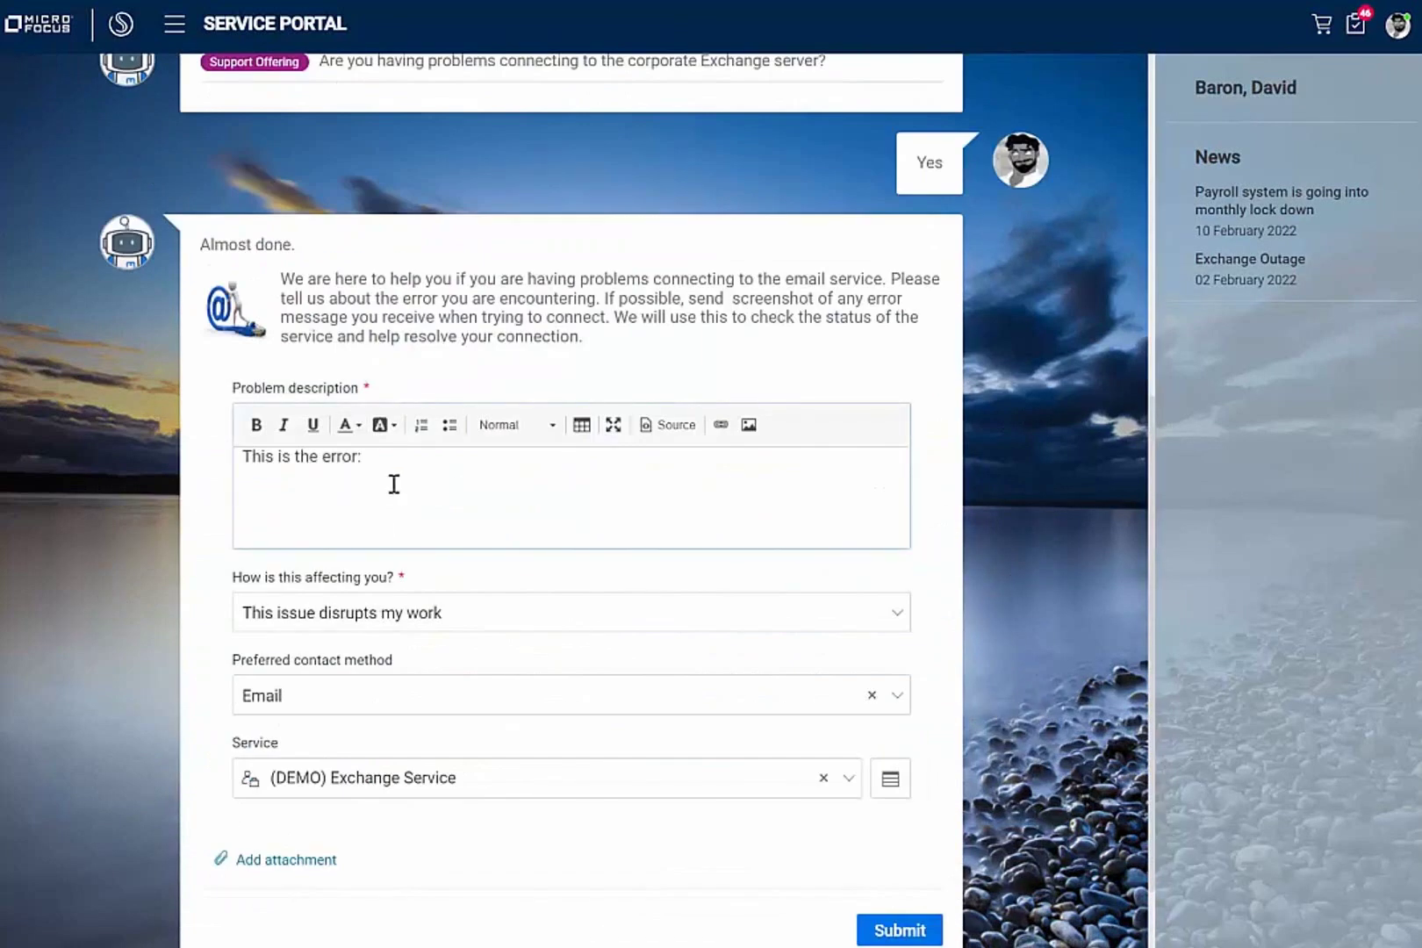
{"action": "left_click", "coordinate": [393, 481]}
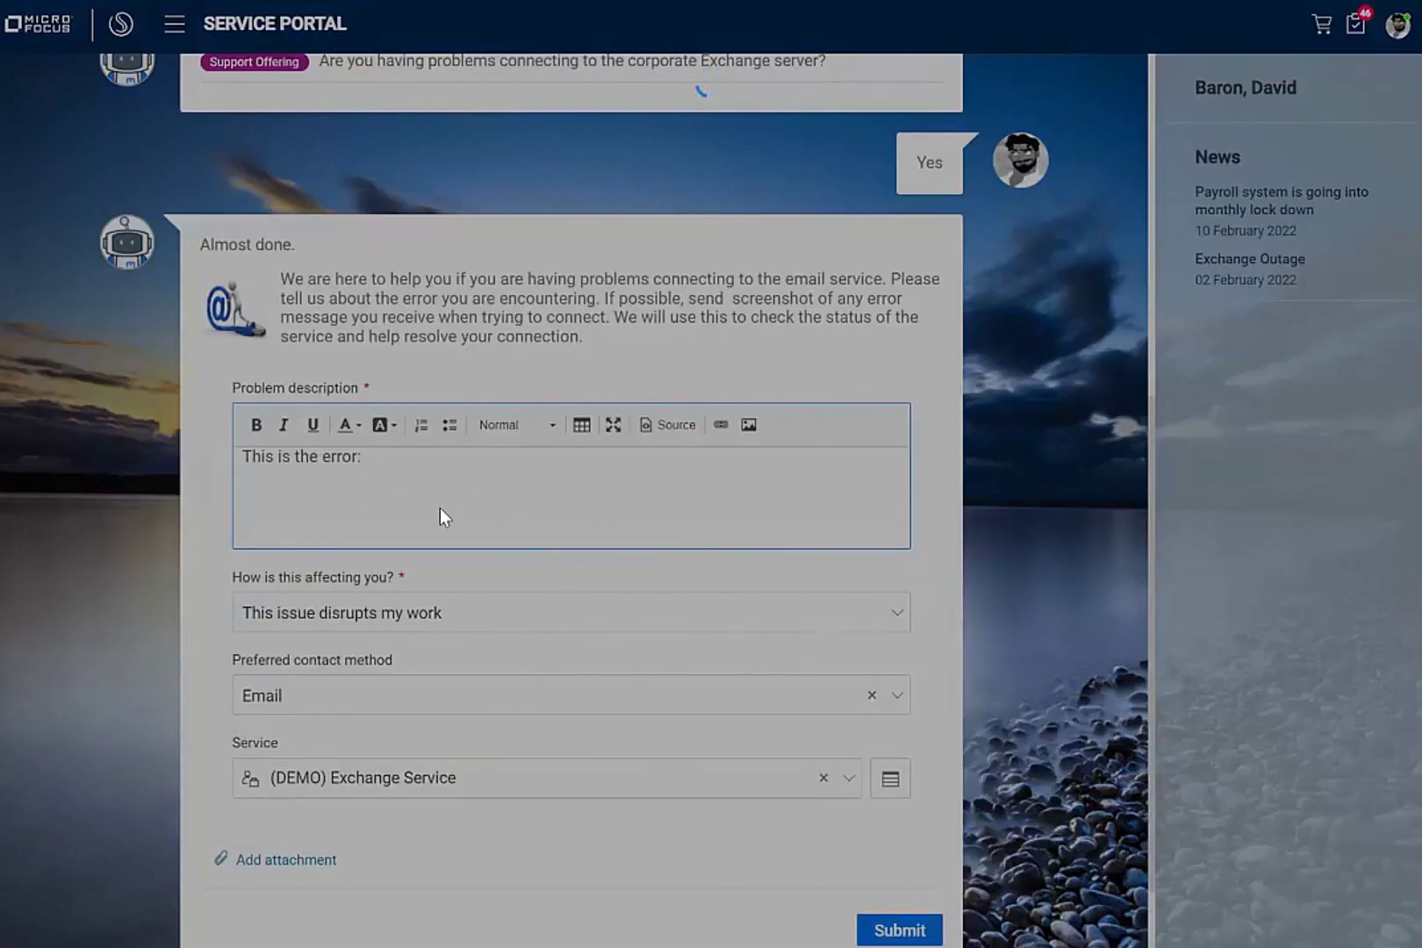
{"action": "key", "text": "ctrl+v"}
{"action": "scroll", "coordinate": [992, 518], "scroll_direction": "down", "scroll_amount": 3}
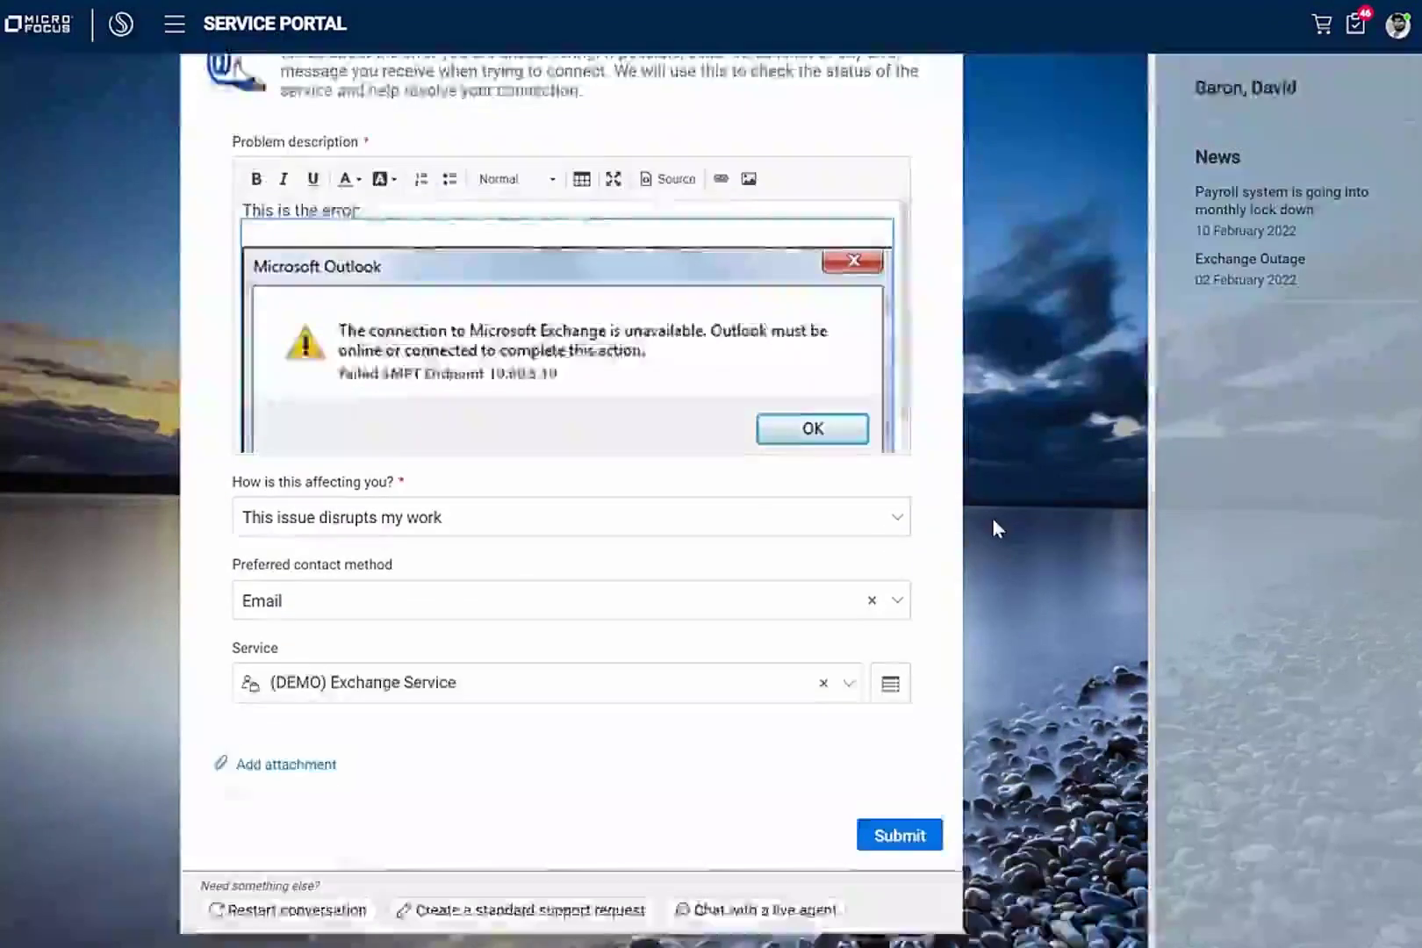
- Submit the request and read its solution stating the Exchange Service is down
{"action": "left_click", "coordinate": [900, 825]}
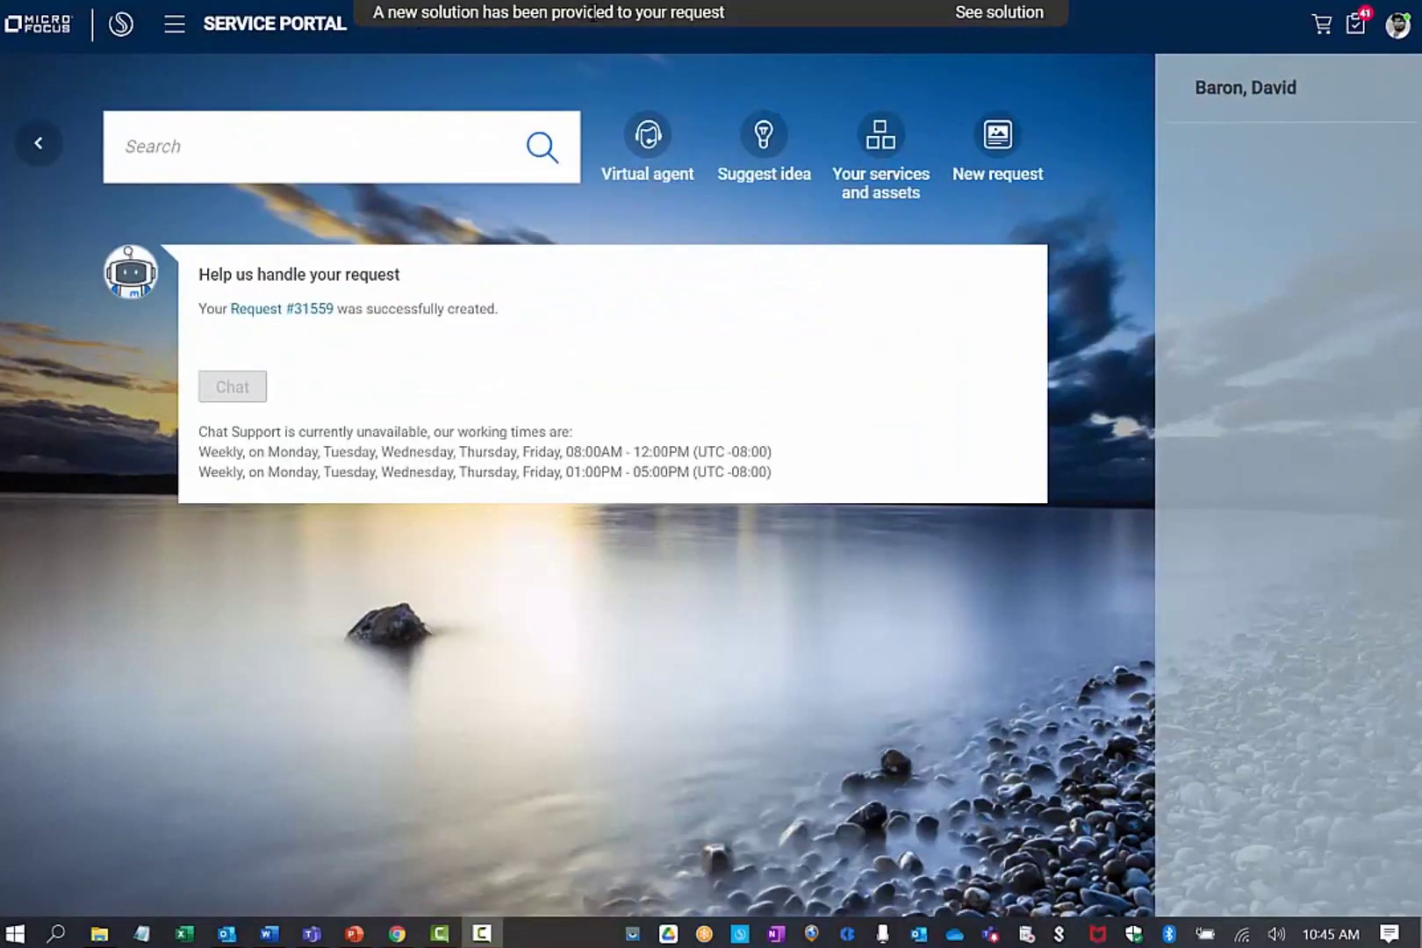
{"action": "left_click", "coordinate": [1009, 25]}
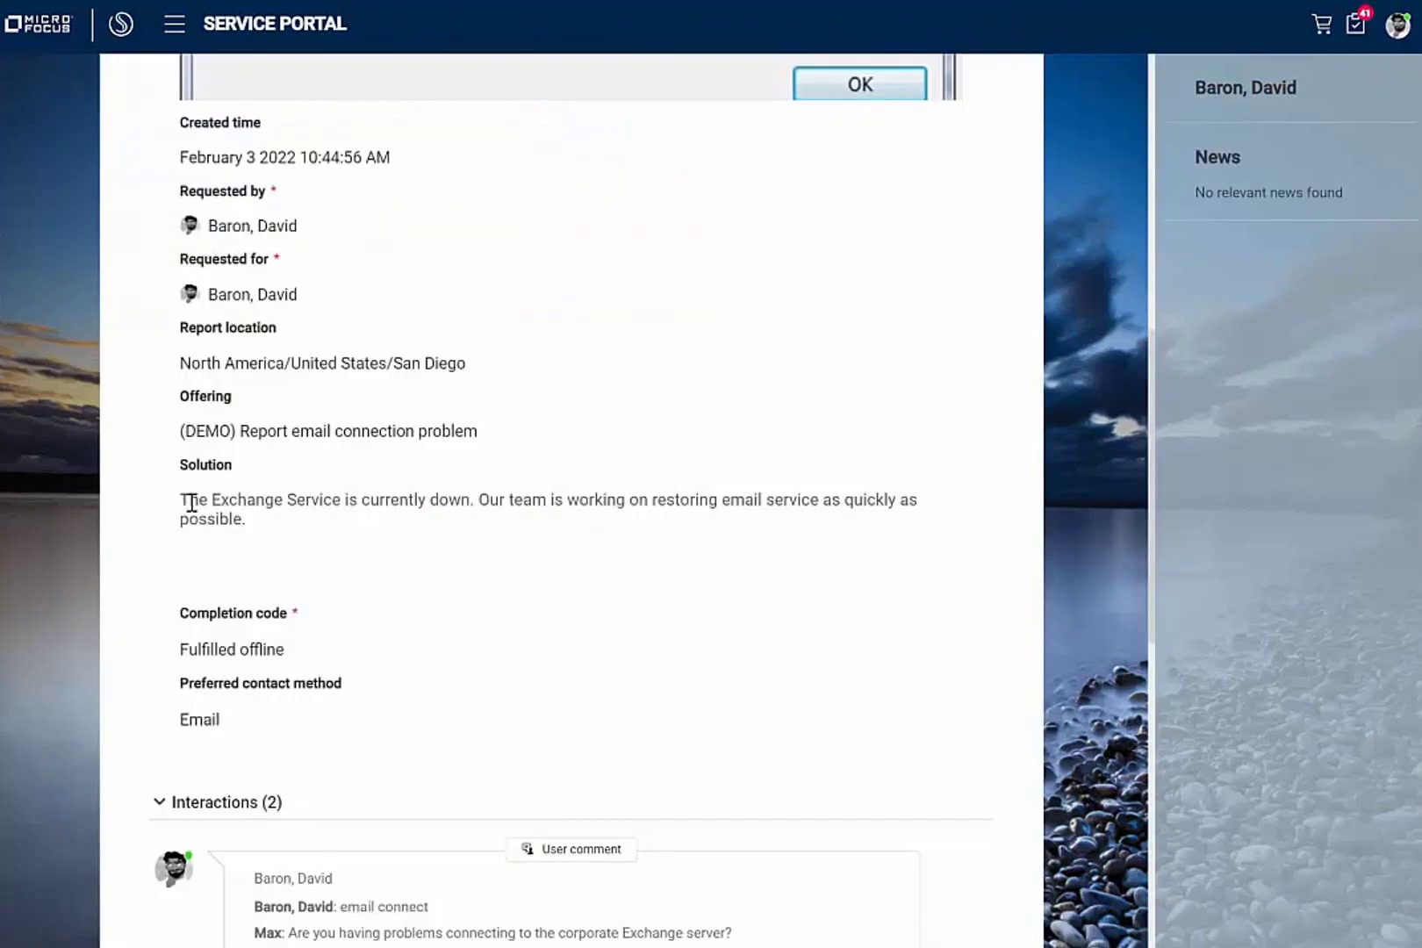
{"action": "left_click_drag", "start_coordinate": [189, 501], "coordinate": [472, 501]}
{"action": "left_click", "coordinate": [535, 502]}
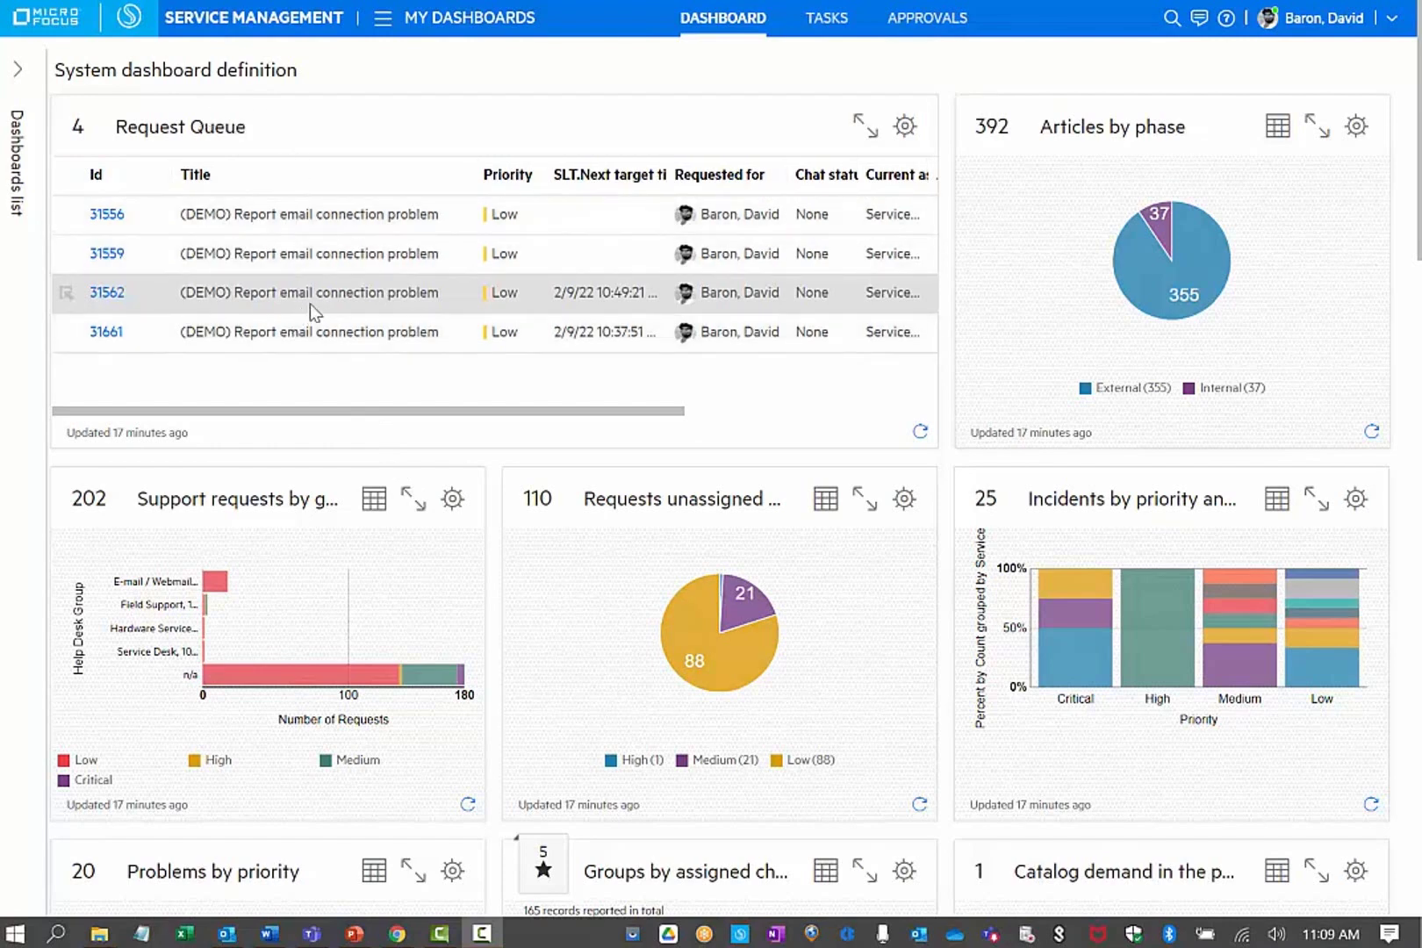
- Open request 31562 and review its detected server CI, classification, assignment and resolution sections
{"action": "left_click", "coordinate": [101, 296]}
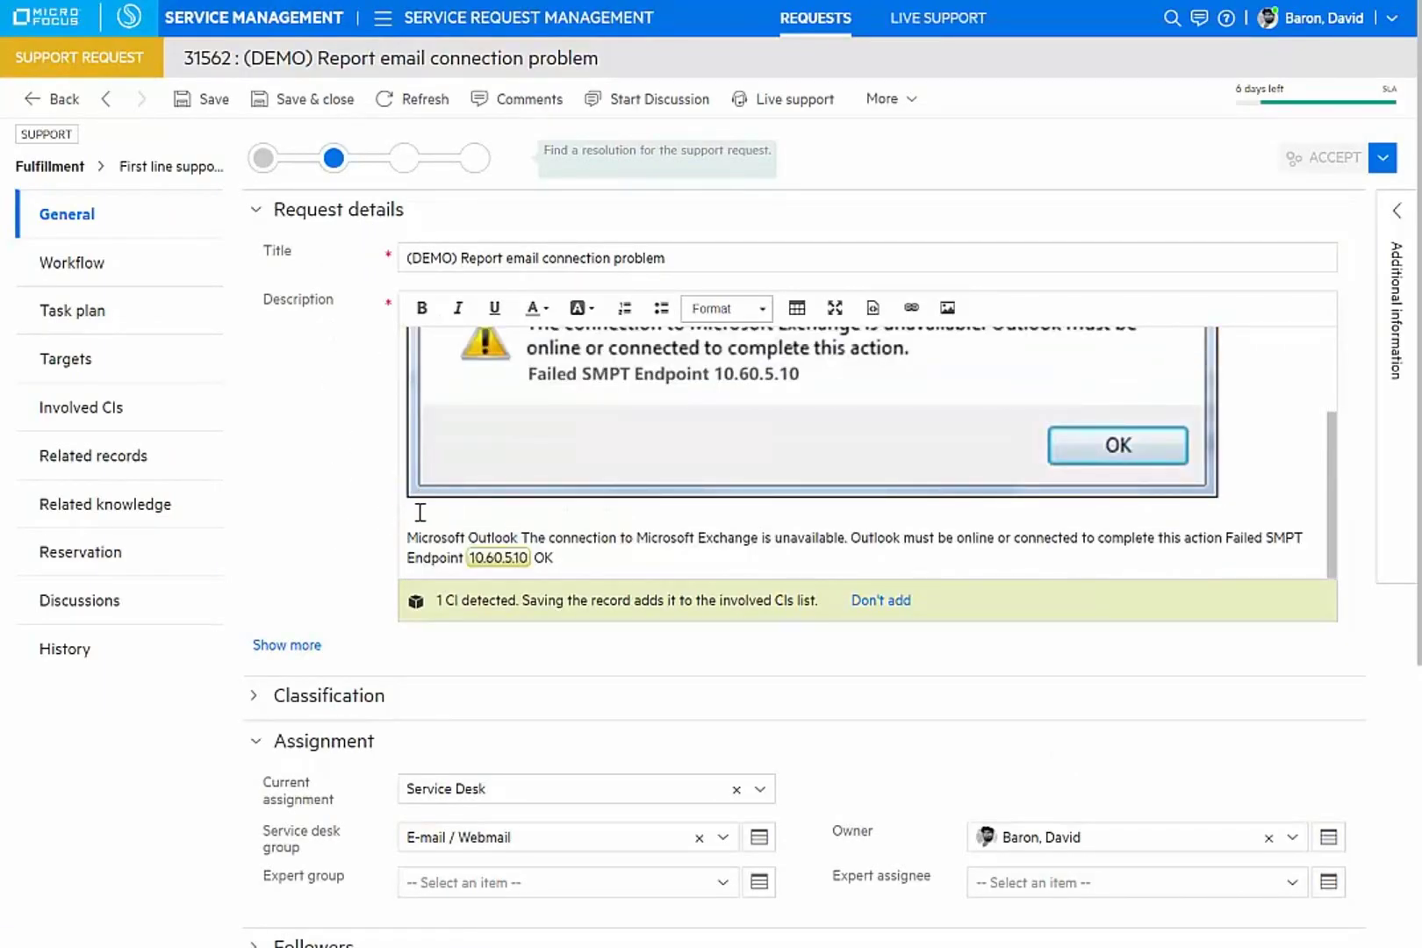
{"action": "mouse_move", "coordinate": [493, 560]}
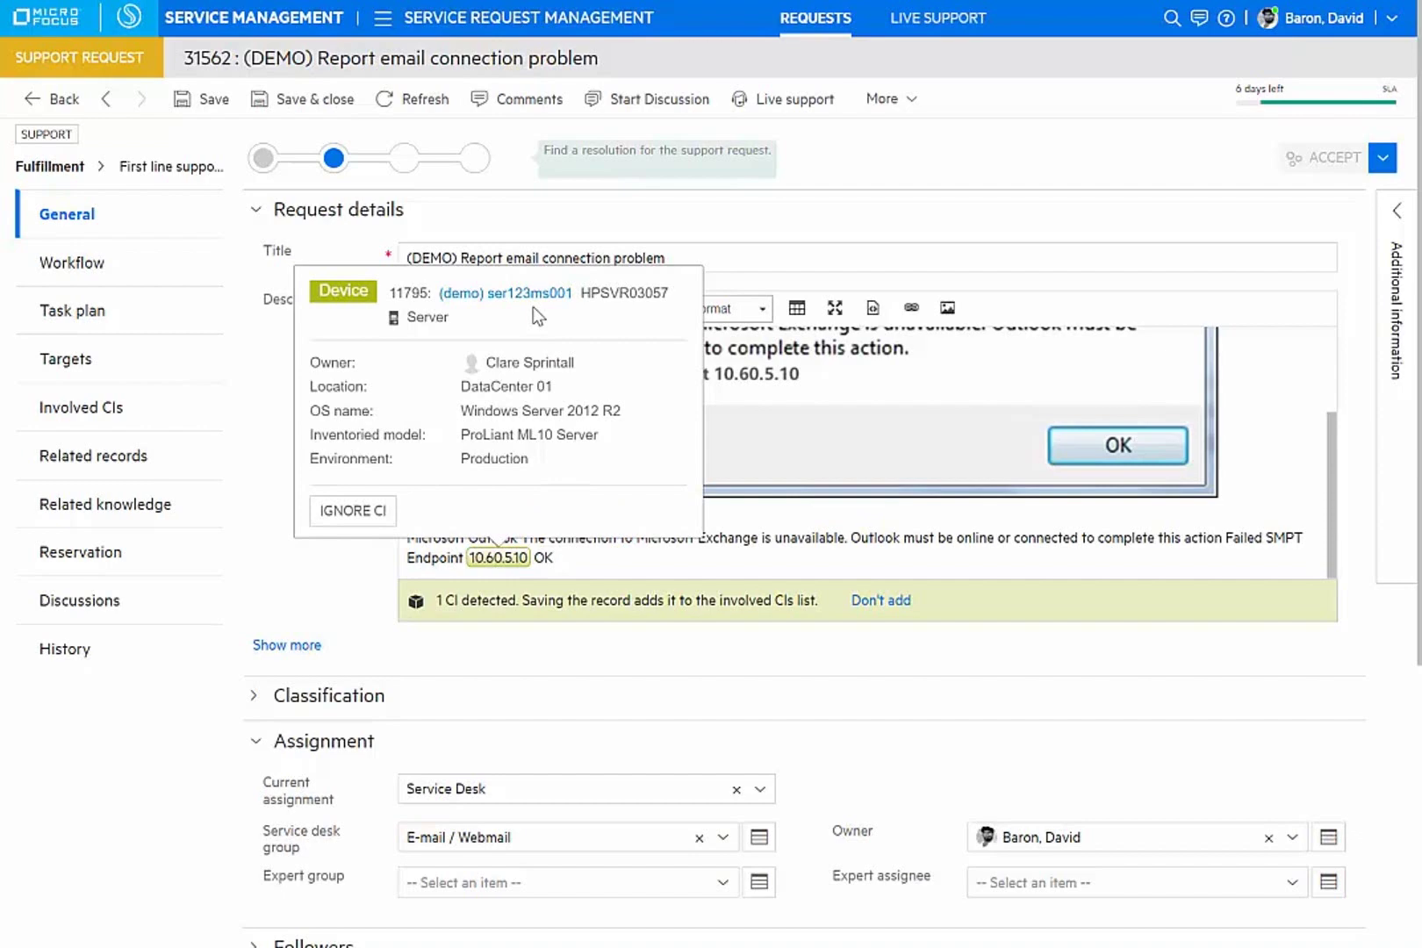
{"action": "scroll", "coordinate": [395, 491], "scroll_direction": "down", "scroll_amount": 3}
{"action": "left_click", "coordinate": [289, 421]}
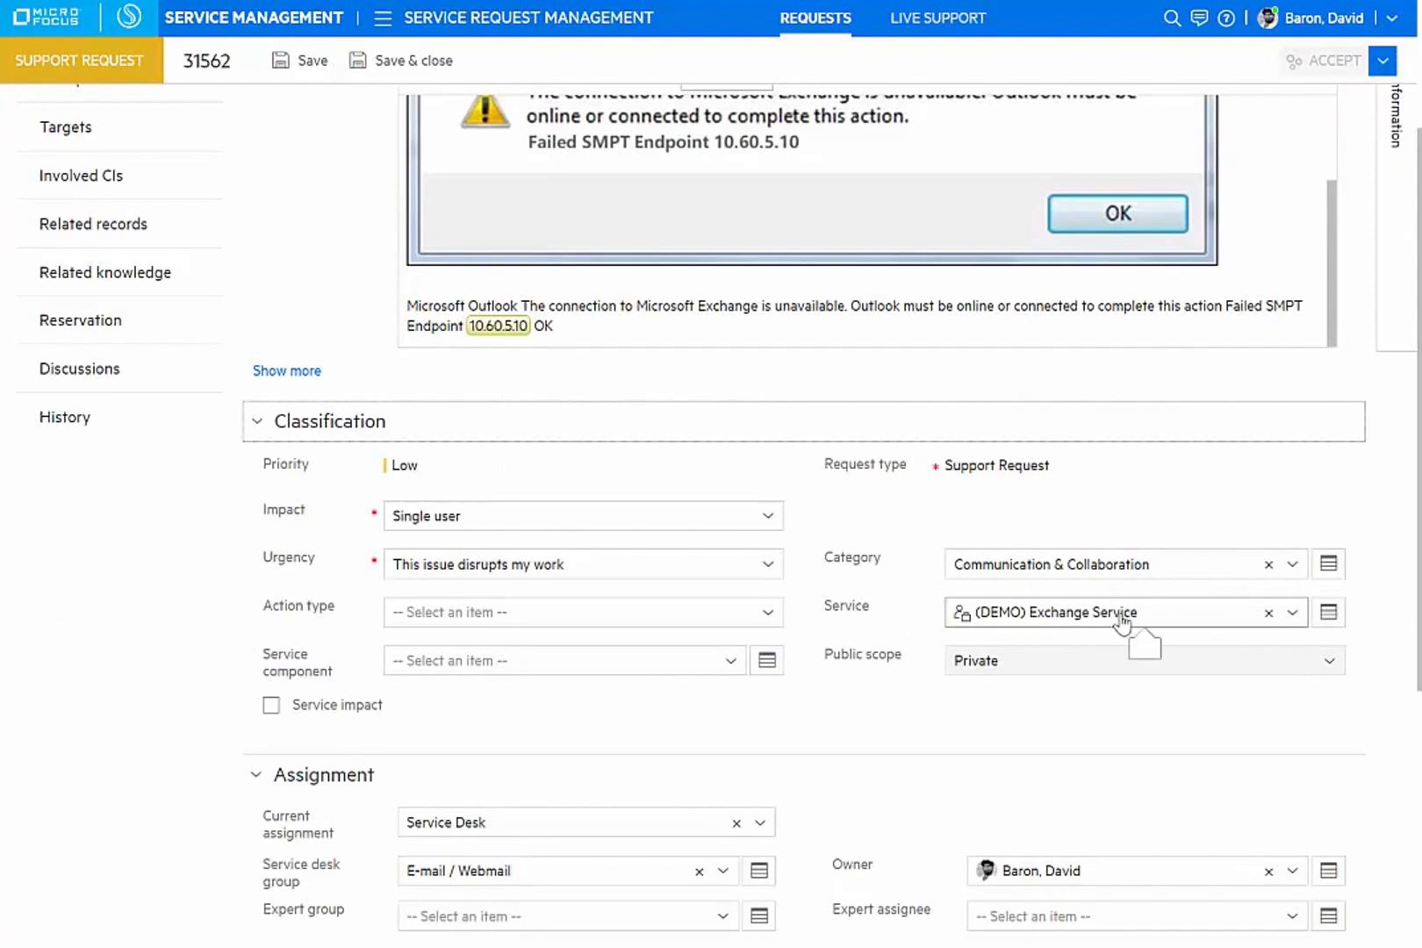
{"action": "scroll", "coordinate": [1132, 627], "scroll_direction": "down", "scroll_amount": 5}
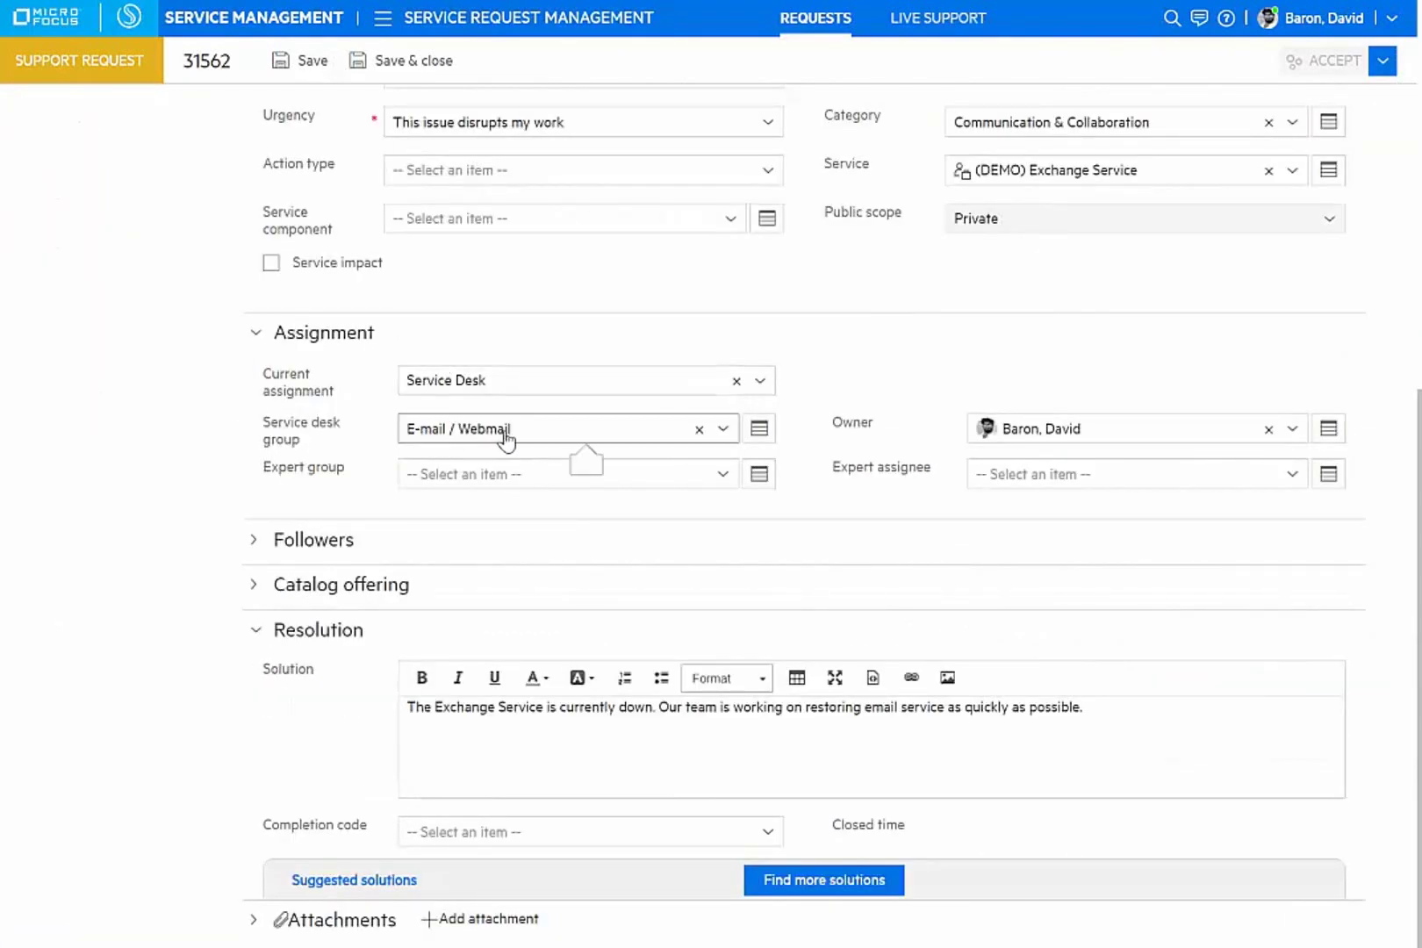
{"action": "mouse_move", "coordinate": [506, 436]}
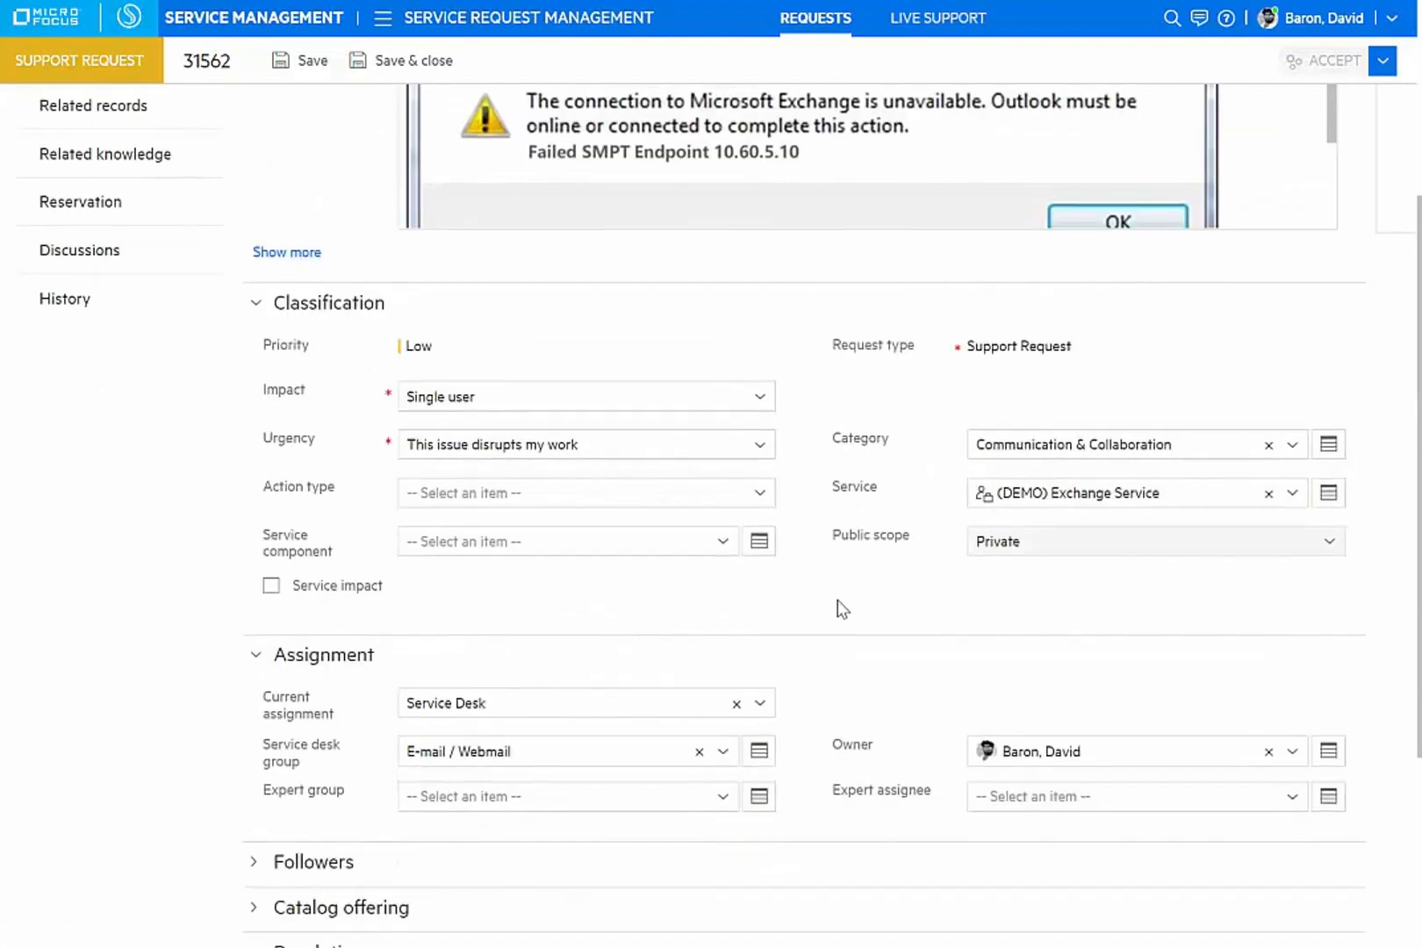
{"action": "scroll", "coordinate": [838, 606], "scroll_direction": "down", "scroll_amount": 3}
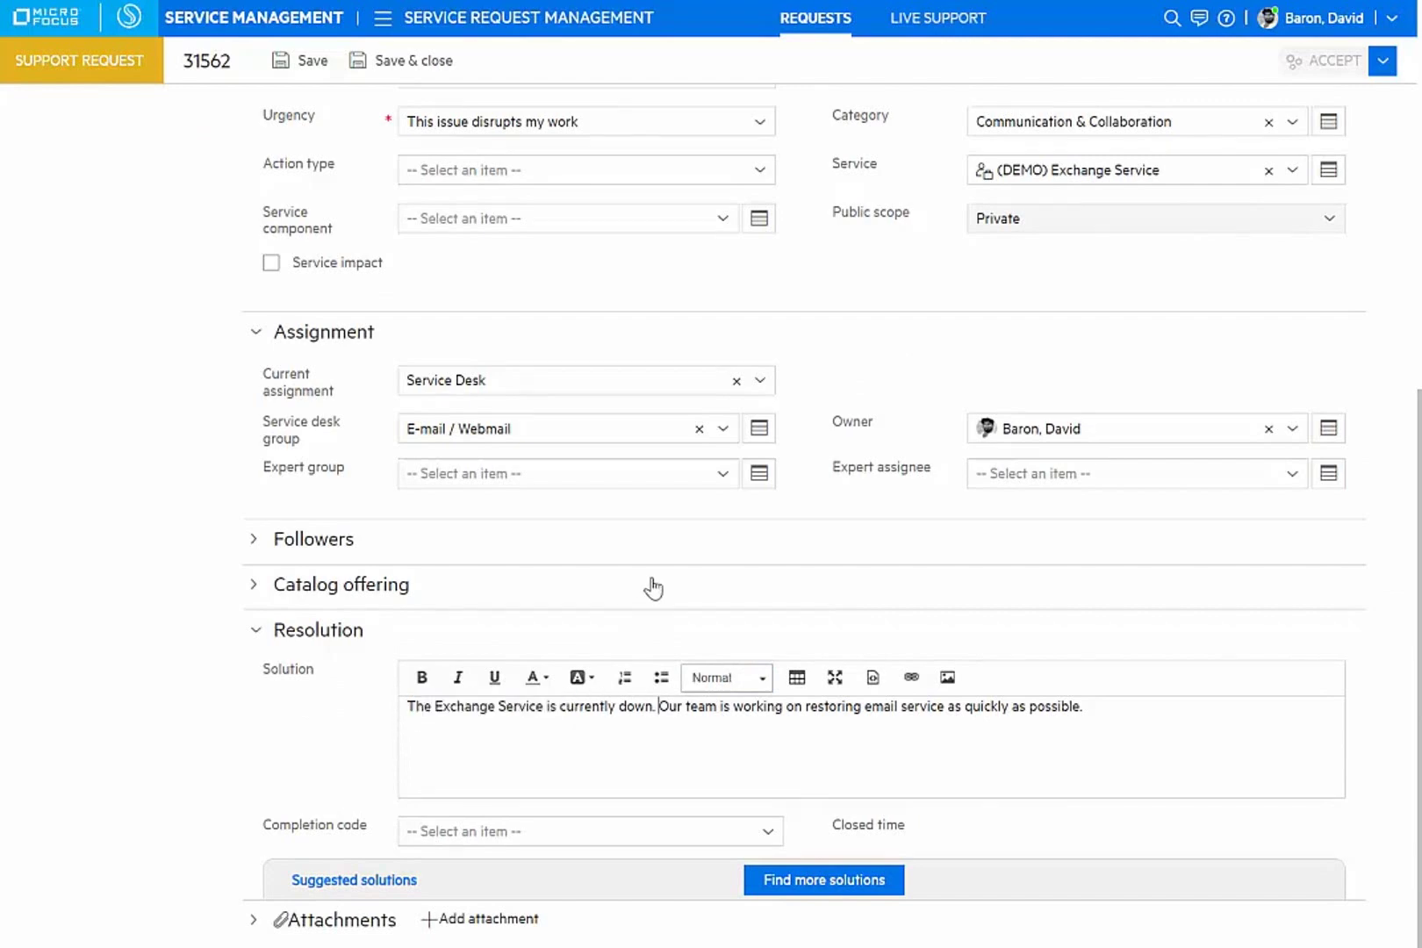
{"action": "scroll", "coordinate": [825, 392], "scroll_direction": "up", "scroll_amount": 1}
{"action": "scroll", "coordinate": [822, 390], "scroll_direction": "up", "scroll_amount": 6}
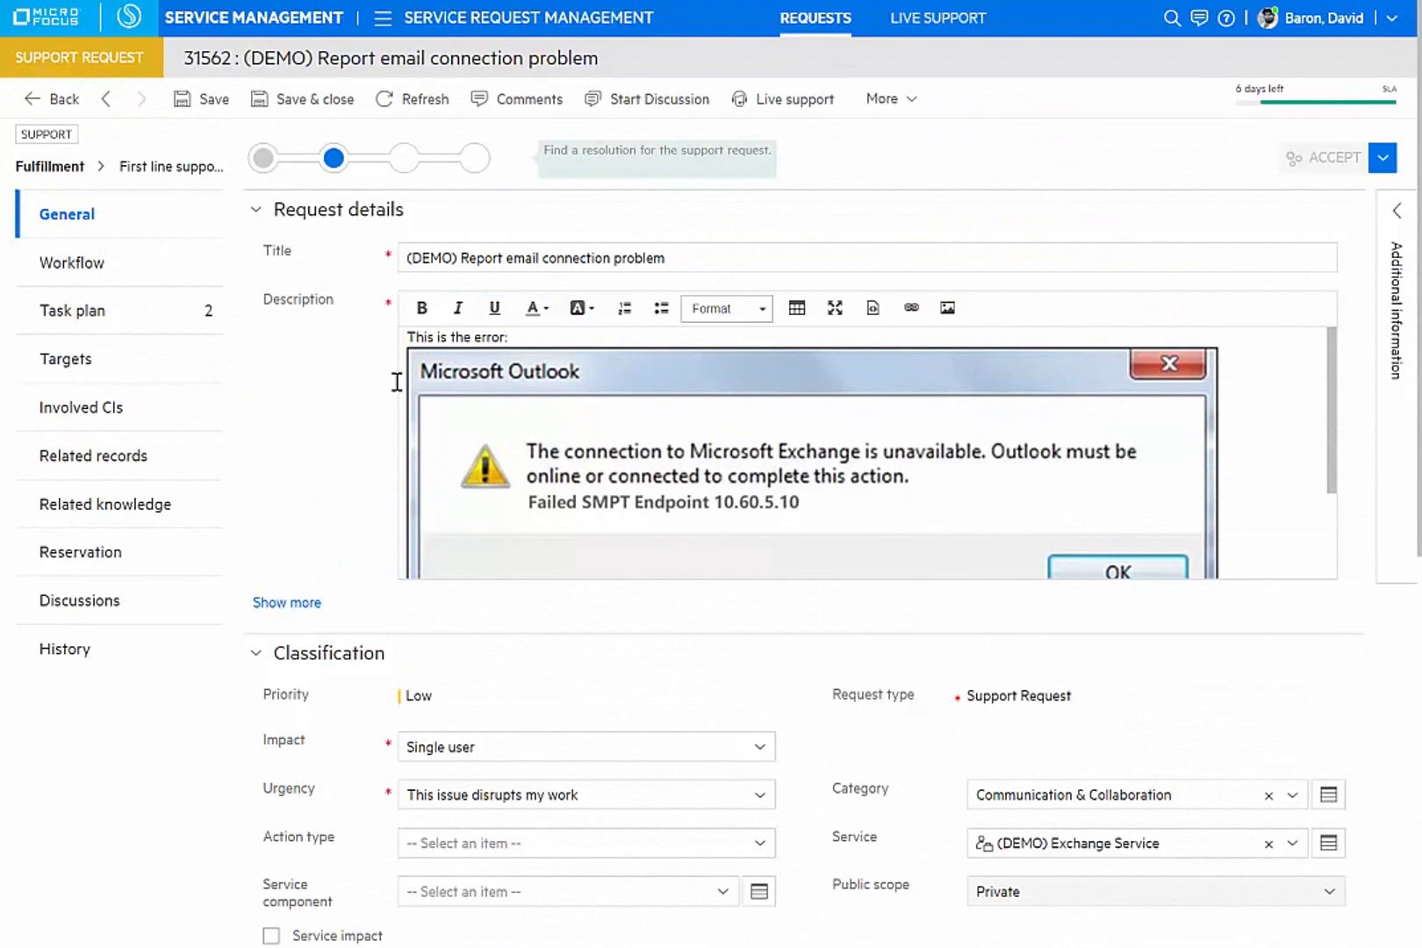
- View the task plan, then link incident 13401 as related to request 31562
{"action": "left_click", "coordinate": [184, 310]}
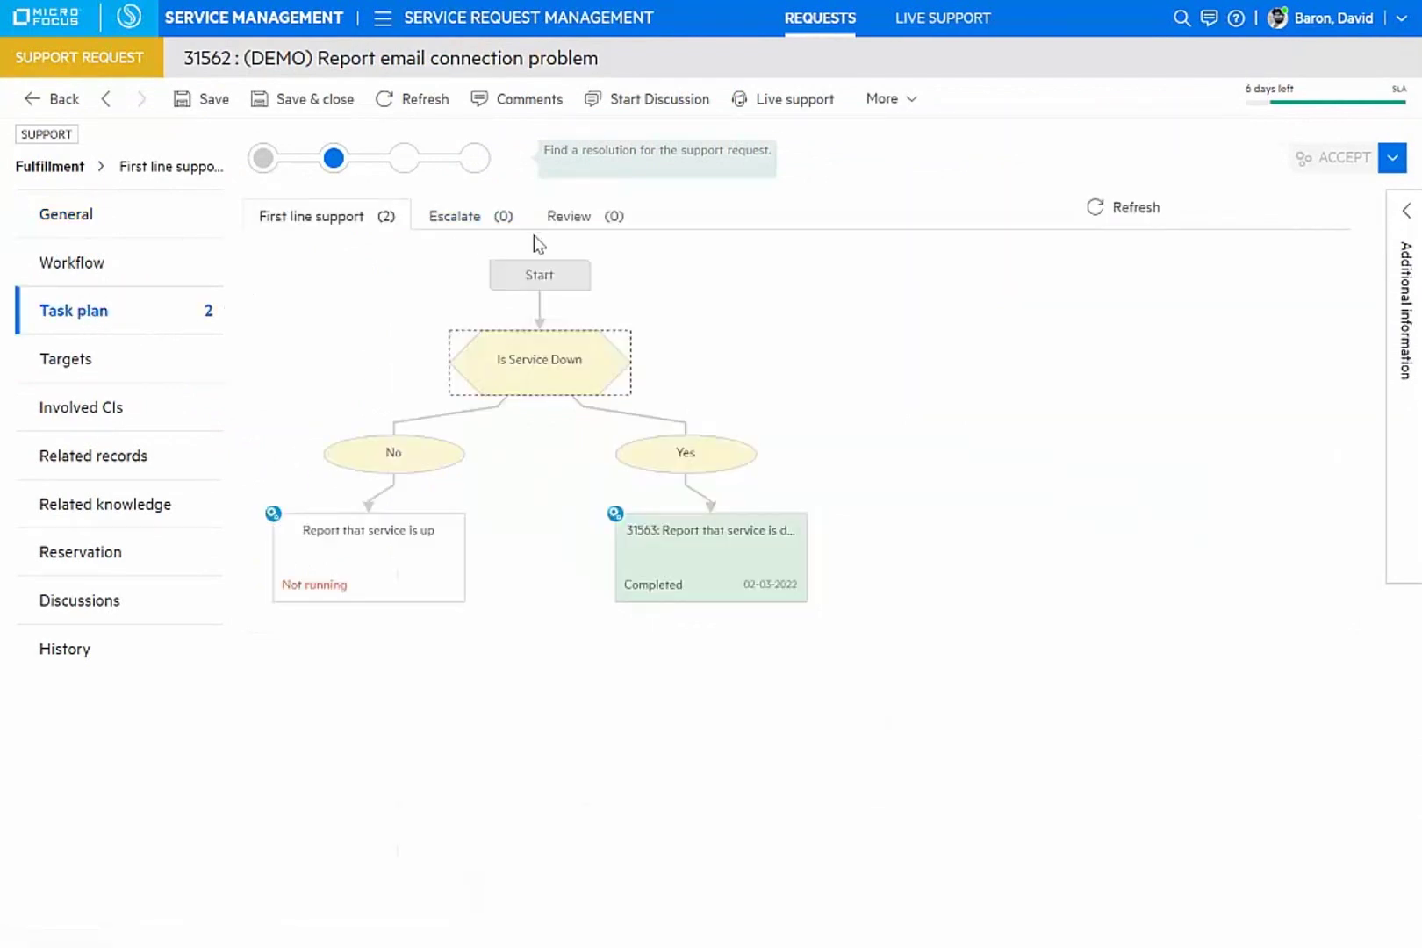
{"action": "mouse_move", "coordinate": [527, 391]}
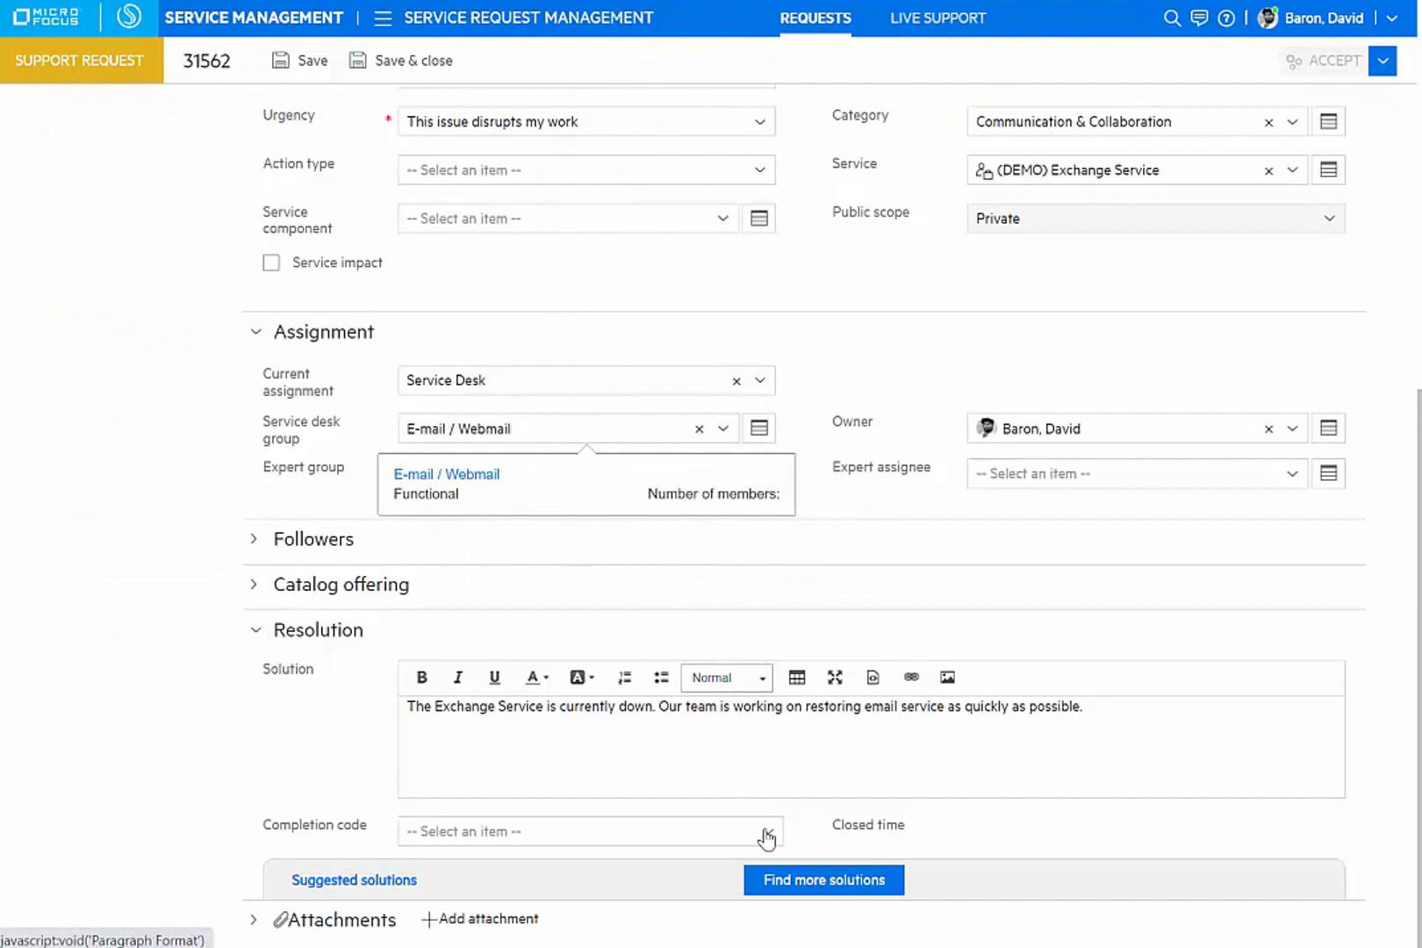
{"action": "left_click", "coordinate": [787, 884]}
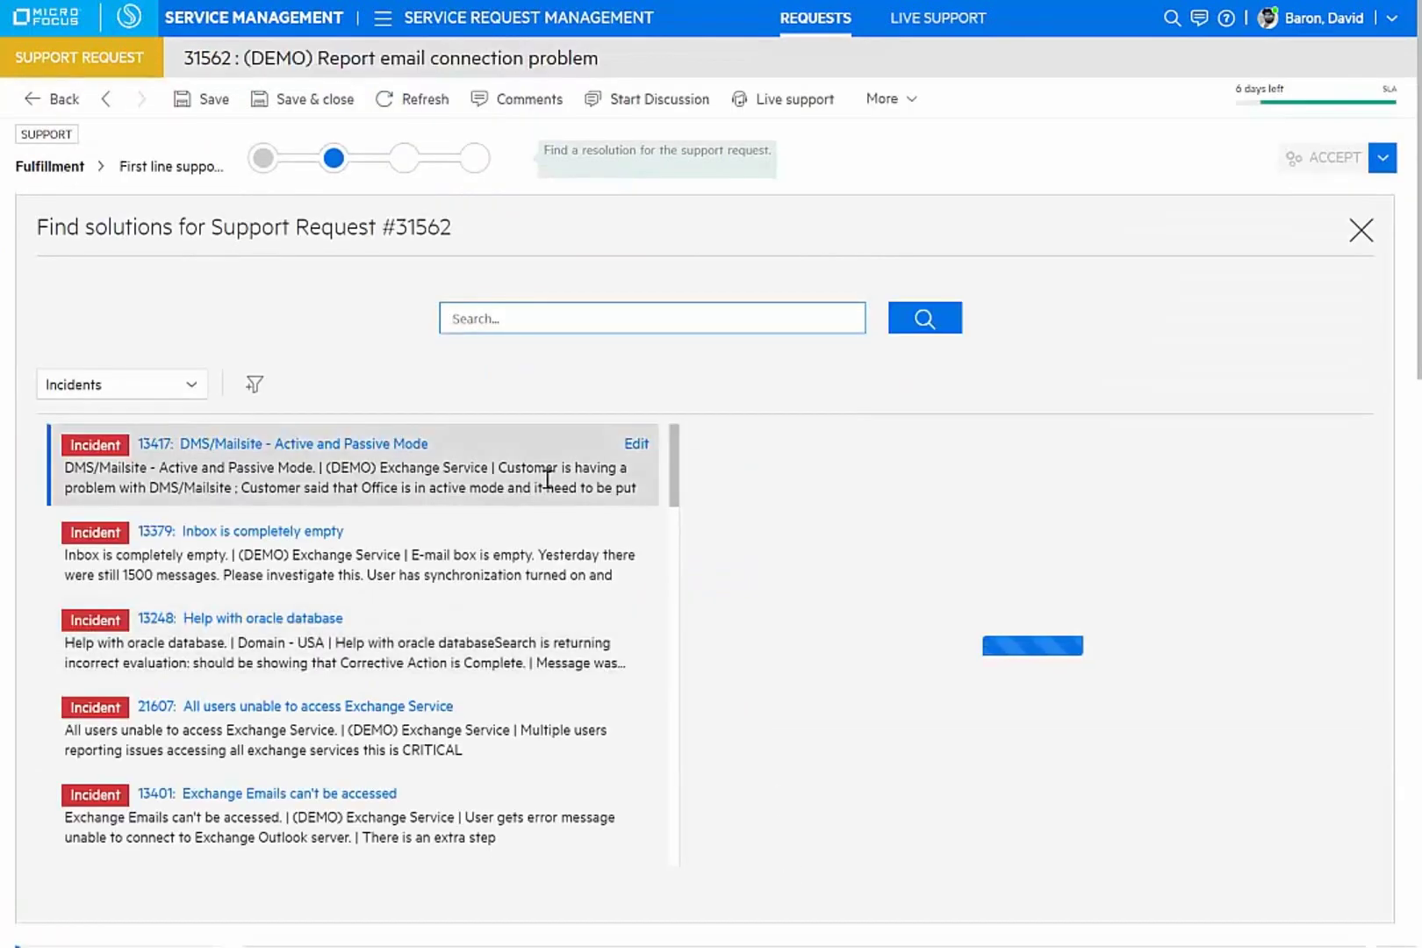
{"action": "left_click", "coordinate": [154, 812]}
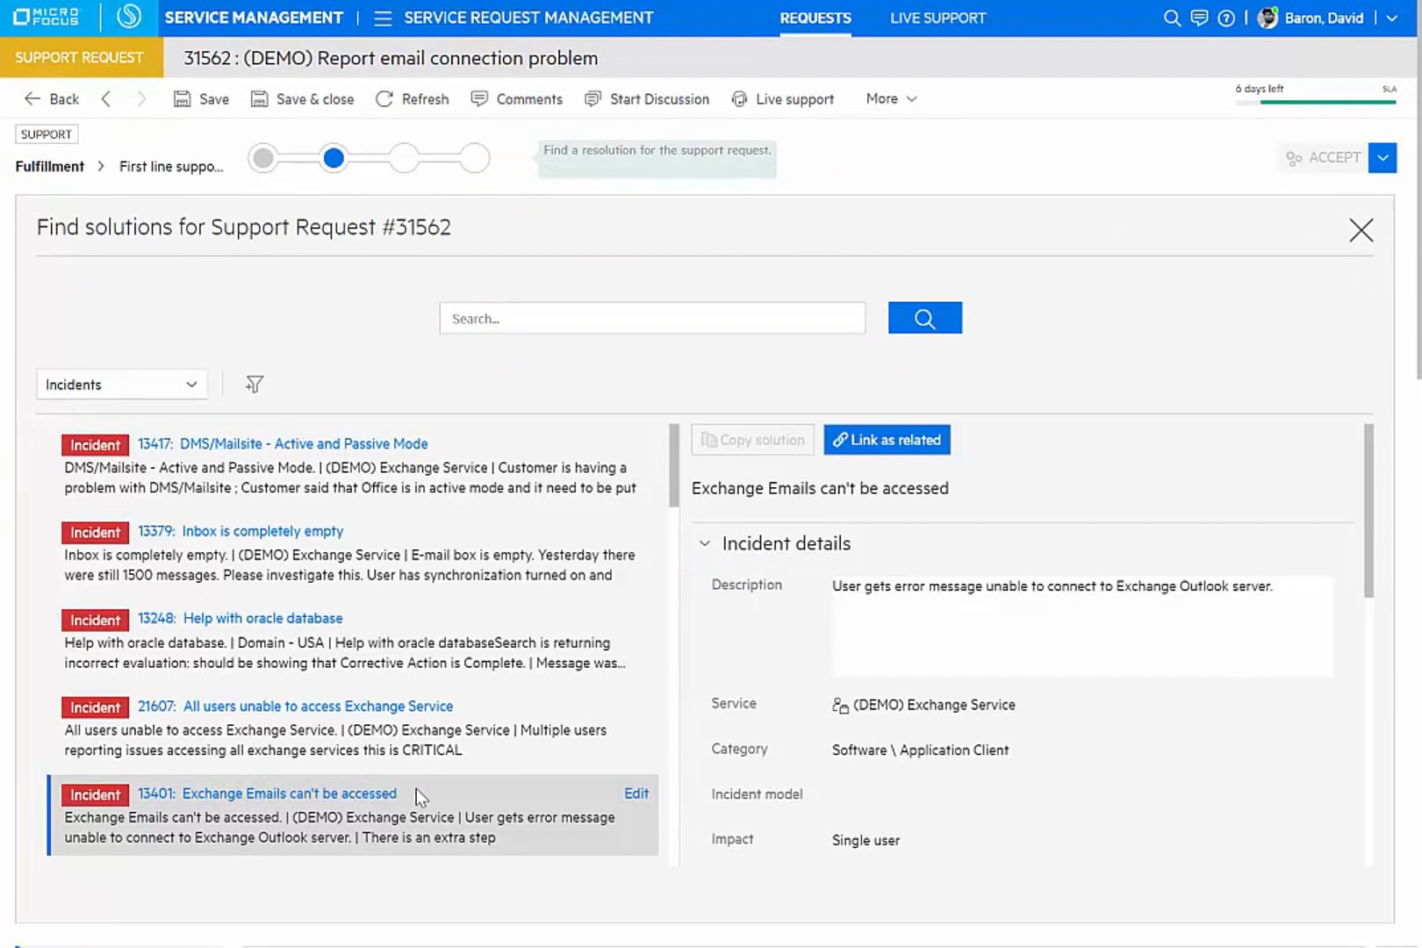
{"action": "left_click", "coordinate": [905, 450]}
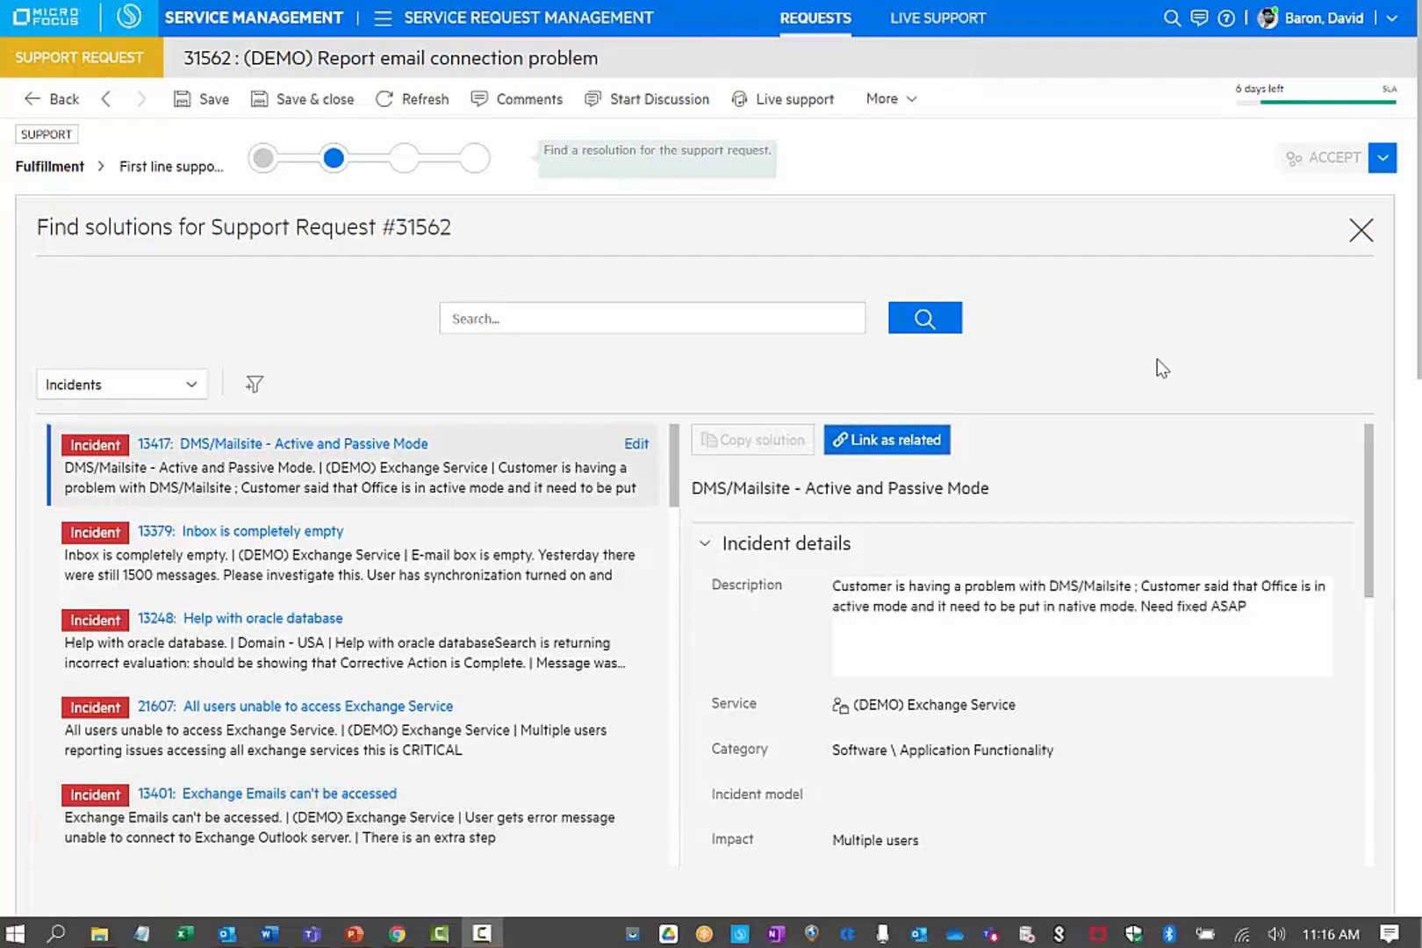
- Filter solutions to changes, then knowledge articles, and open the 'Microsoft Exchange is unavailable' article
{"action": "left_click", "coordinate": [130, 393]}
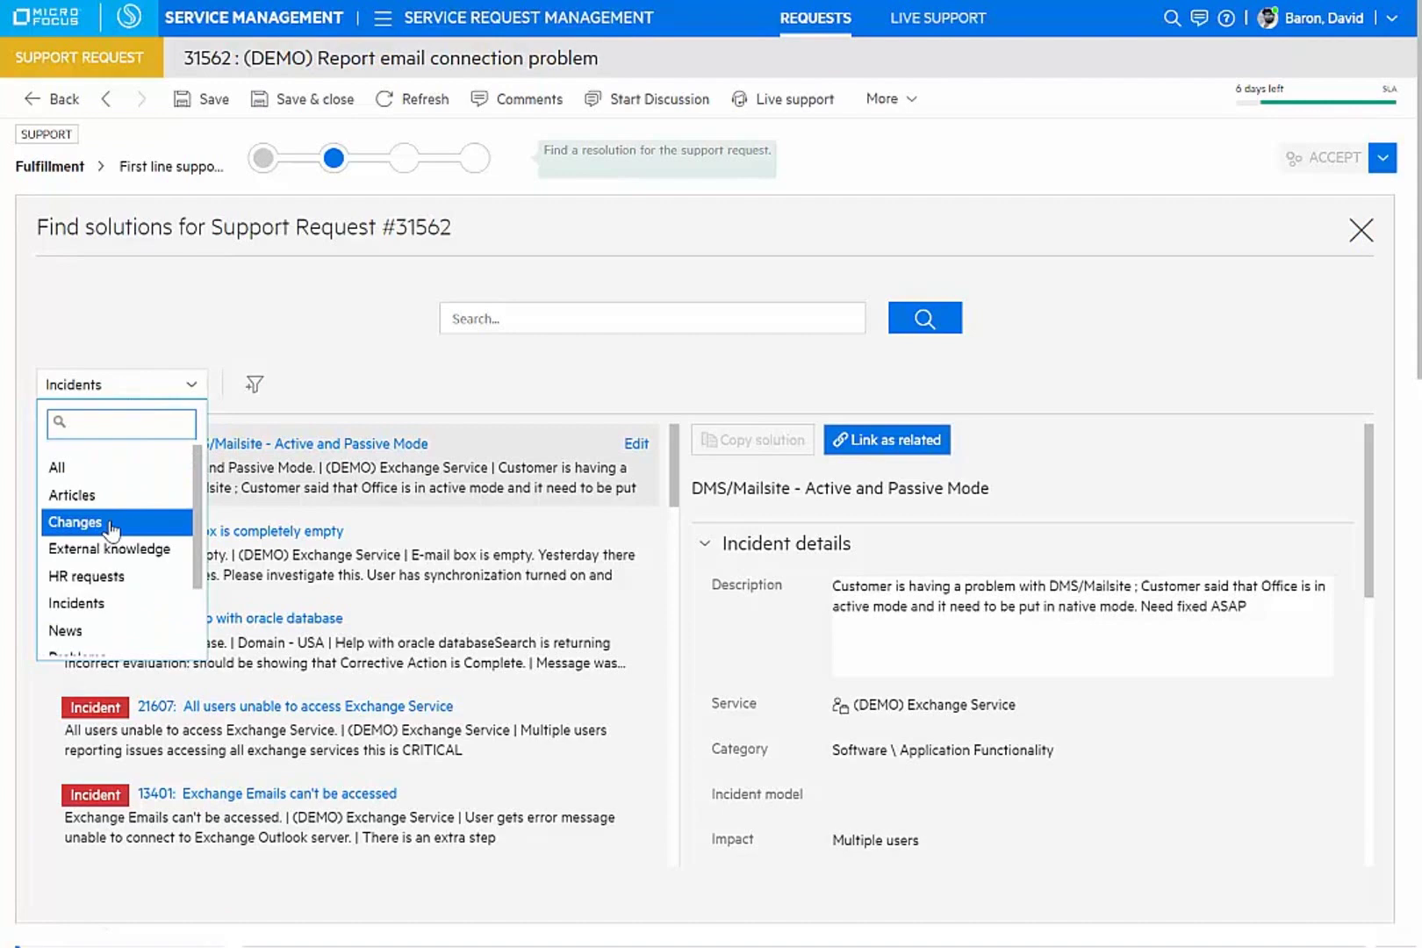
{"action": "left_click", "coordinate": [79, 522]}
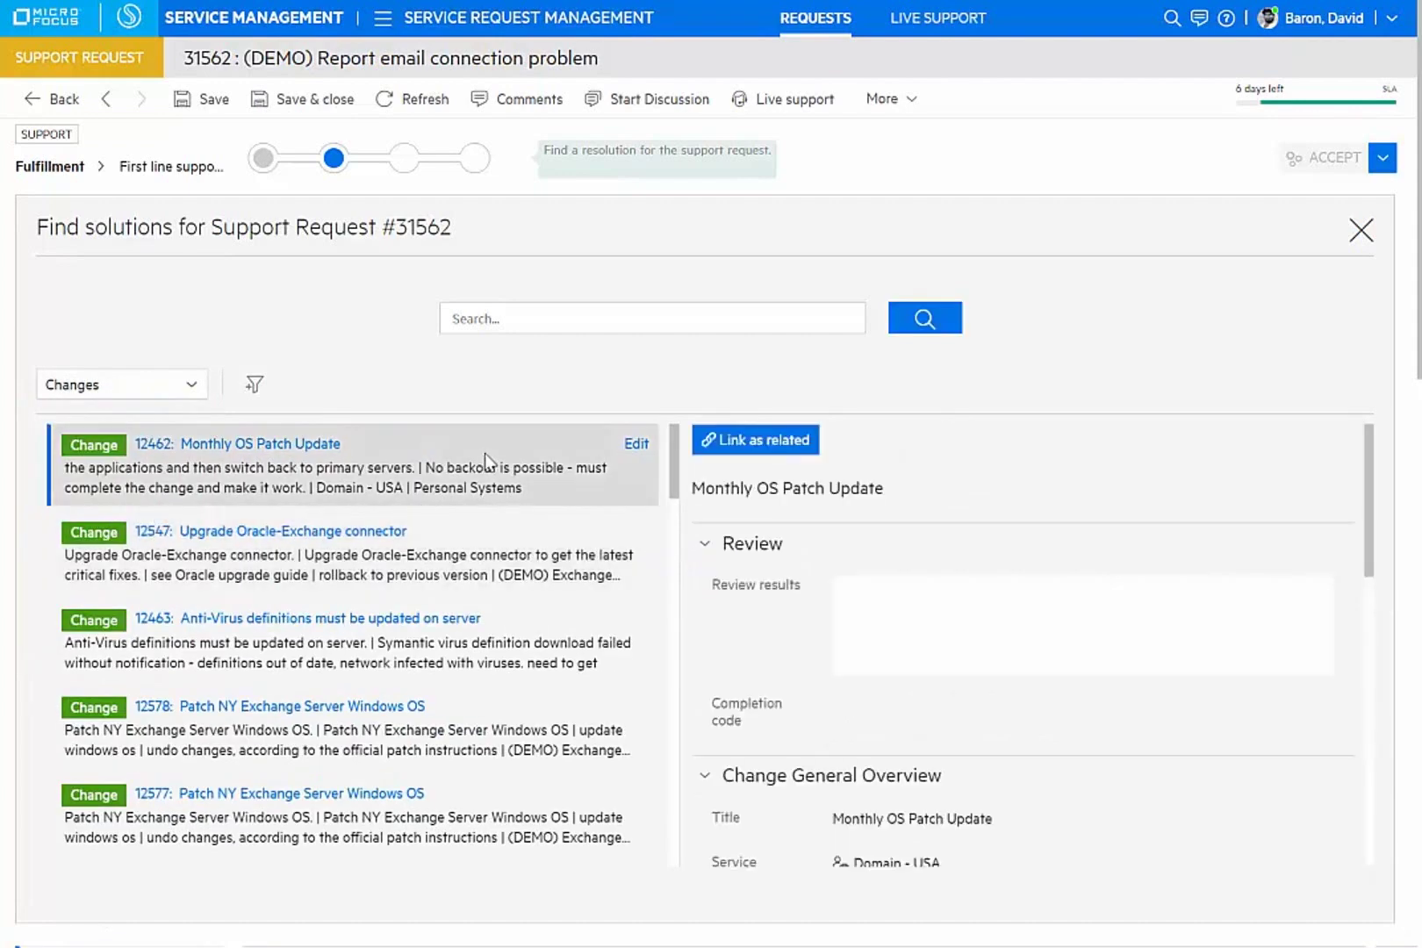
{"action": "left_click", "coordinate": [121, 384]}
{"action": "left_click", "coordinate": [119, 491]}
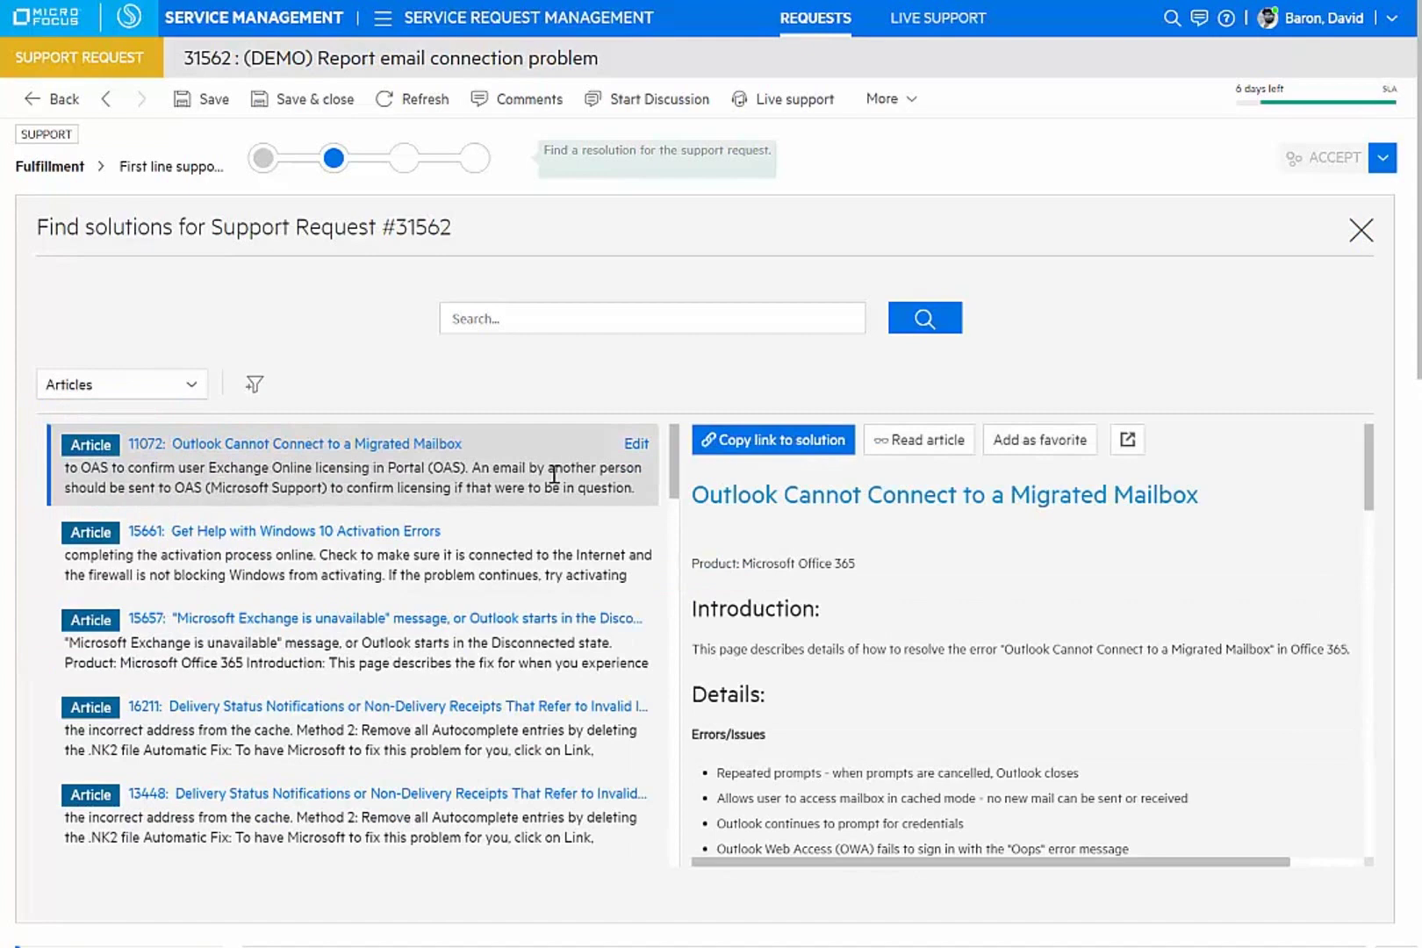
{"action": "left_click", "coordinate": [562, 641]}
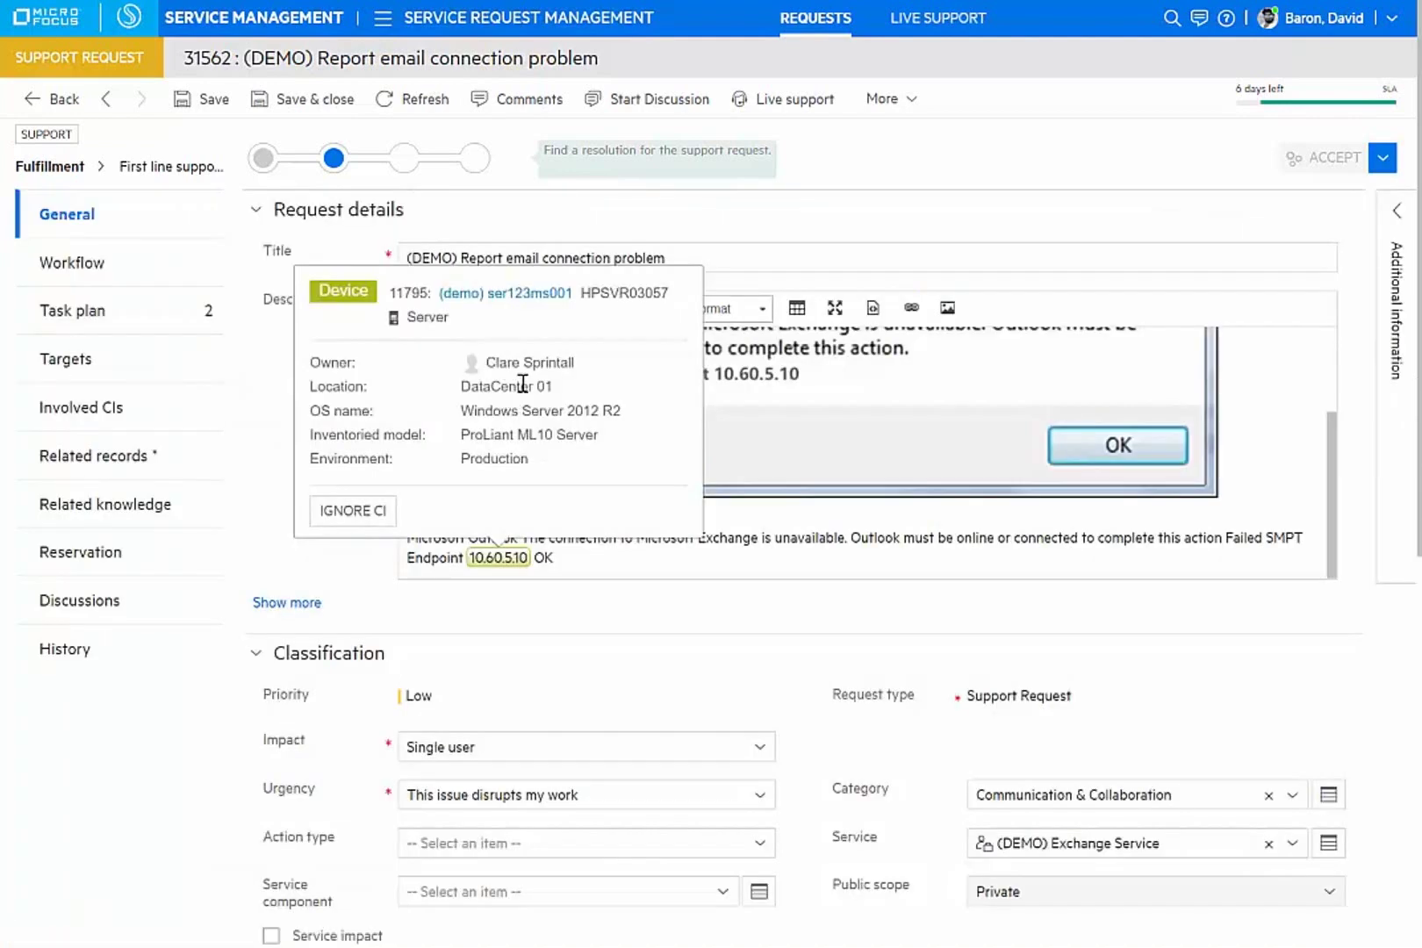
- Review the impact graph of server device 11795 from the request's configuration items
{"action": "left_click", "coordinate": [54, 414]}
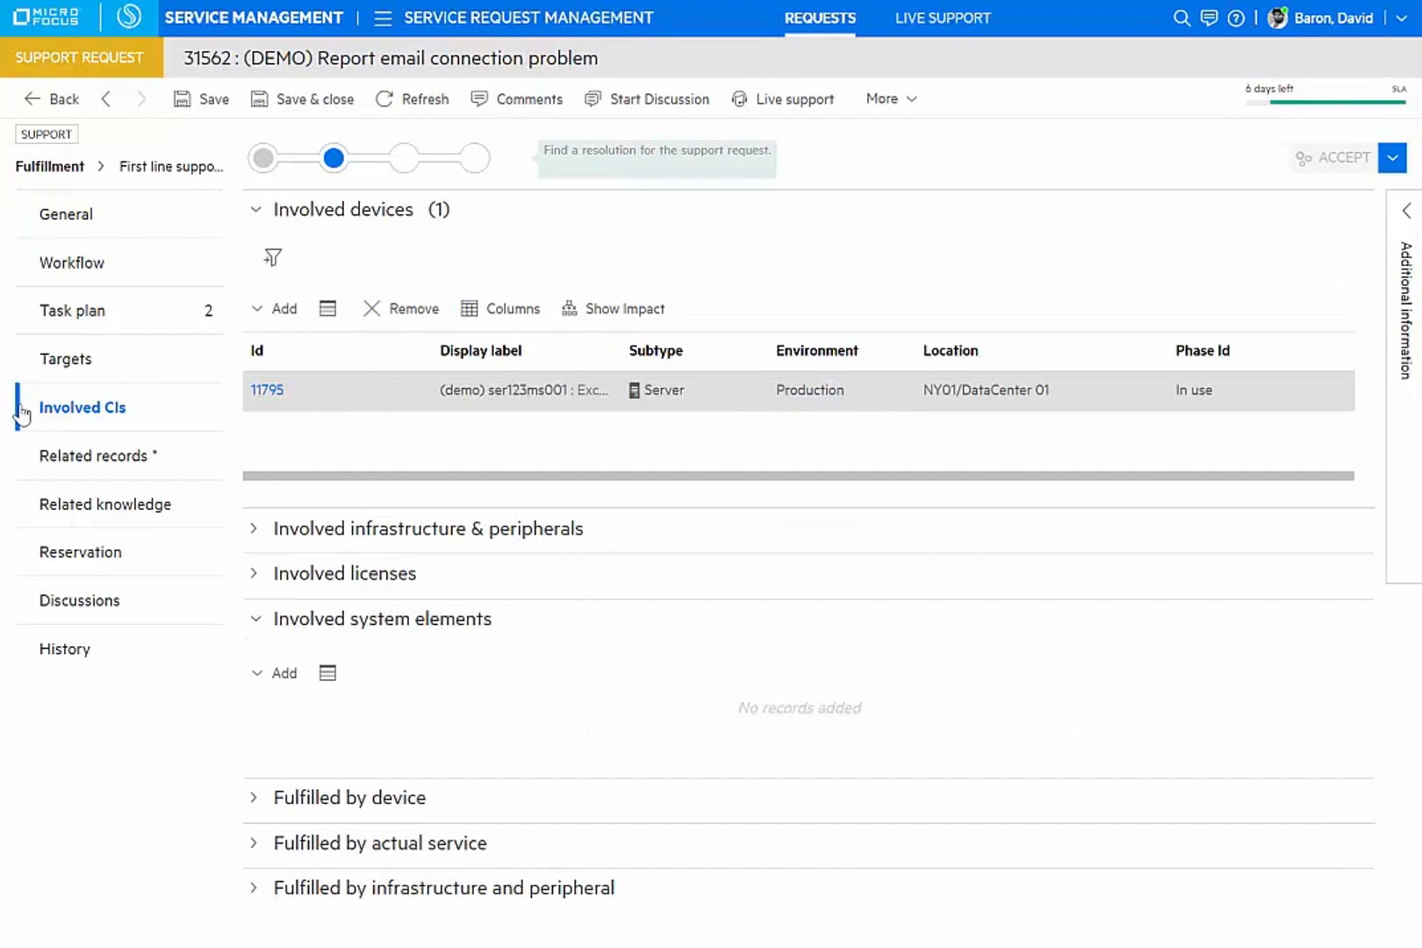
{"action": "left_click", "coordinate": [602, 310]}
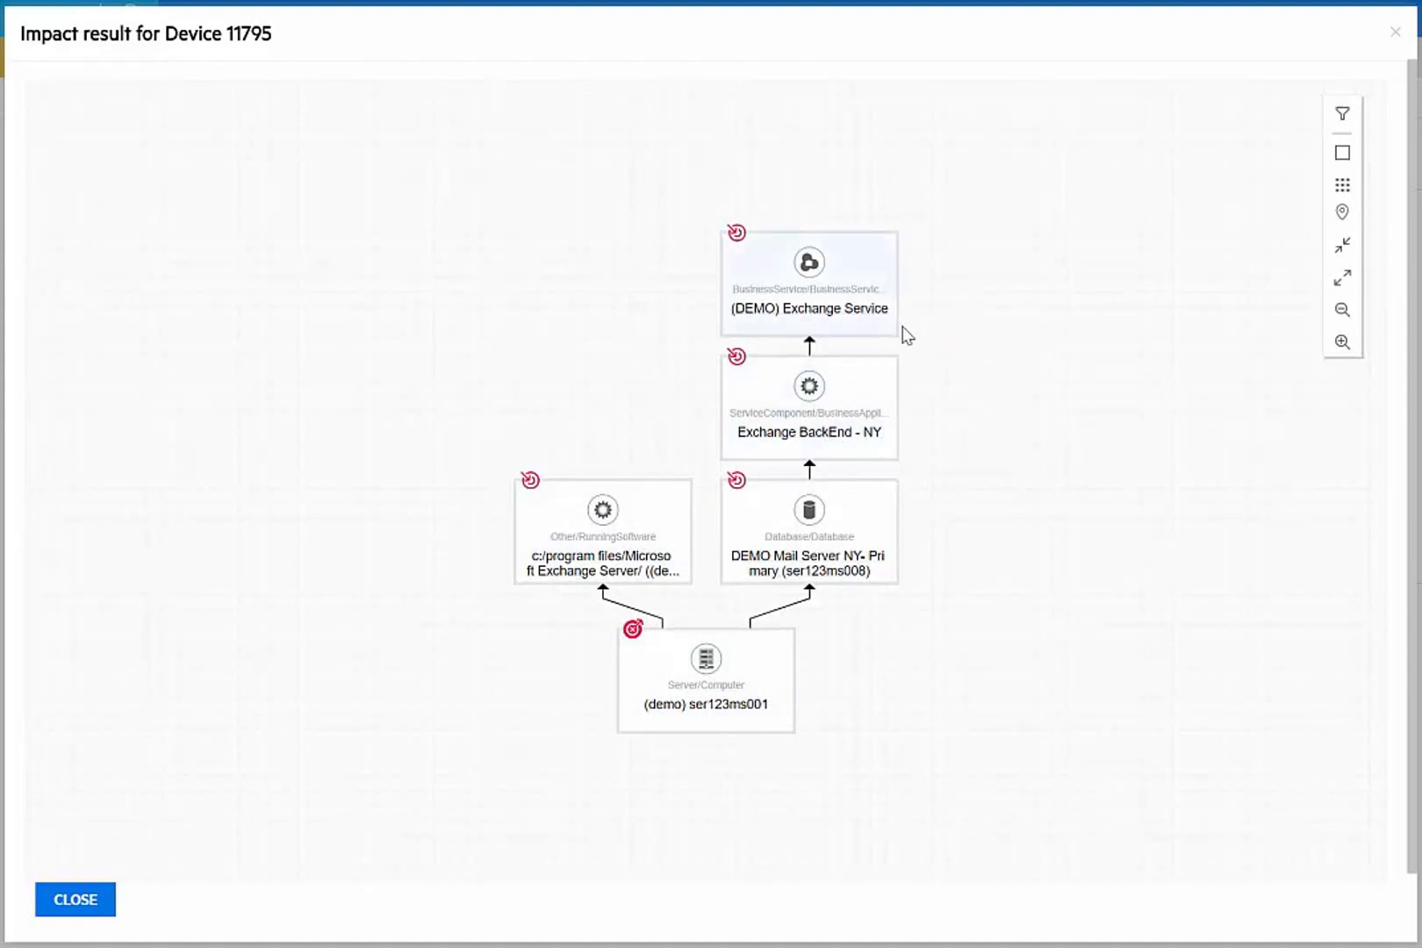
{"action": "key", "text": "Escape"}
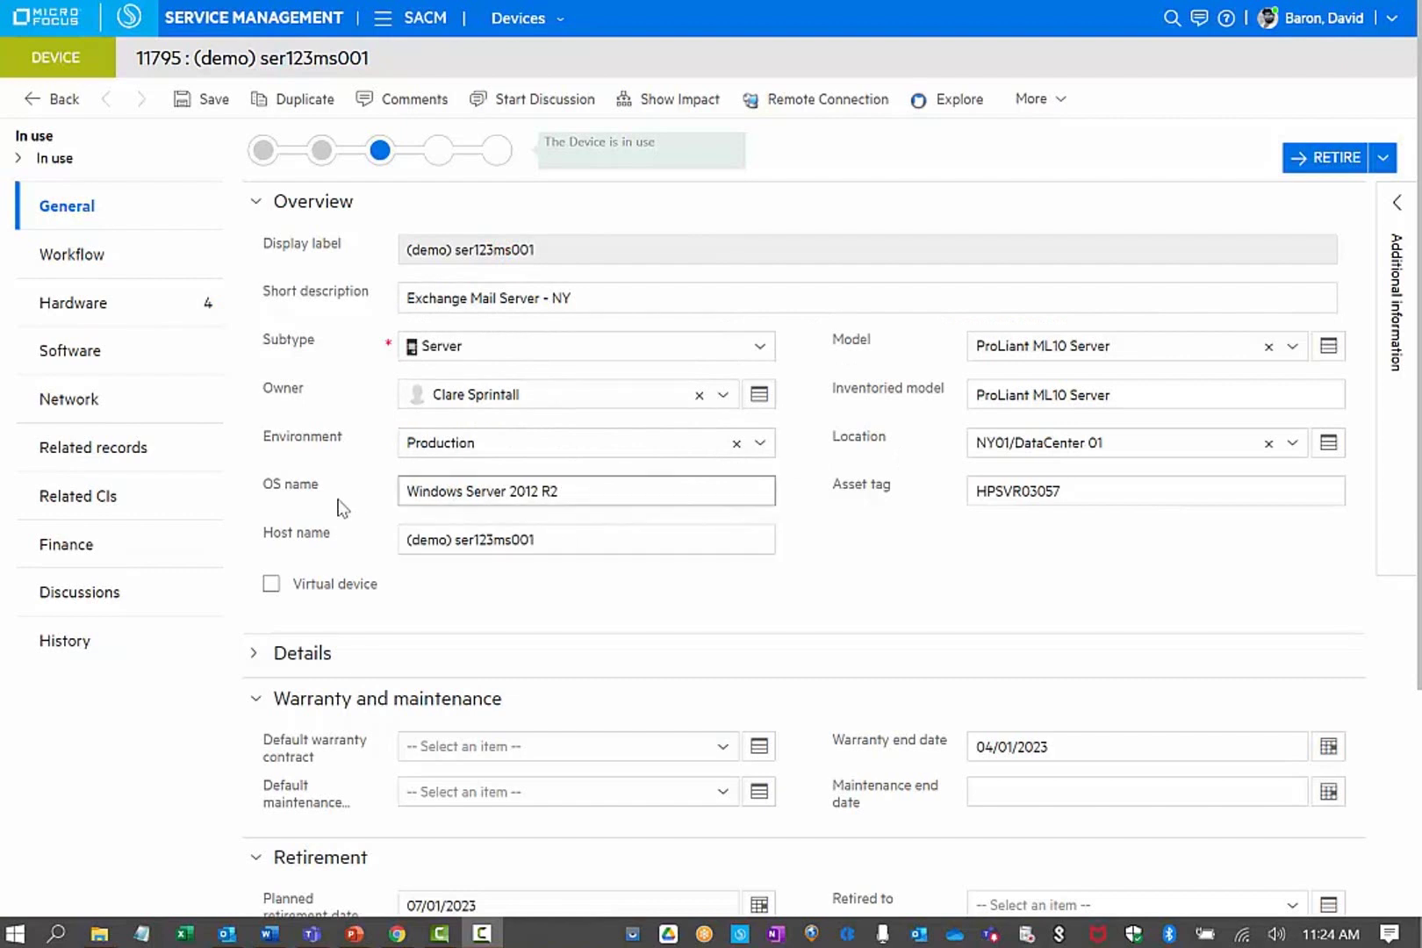
- Browse device 11795's hardware and software details, then its related records
{"action": "left_click", "coordinate": [95, 309]}
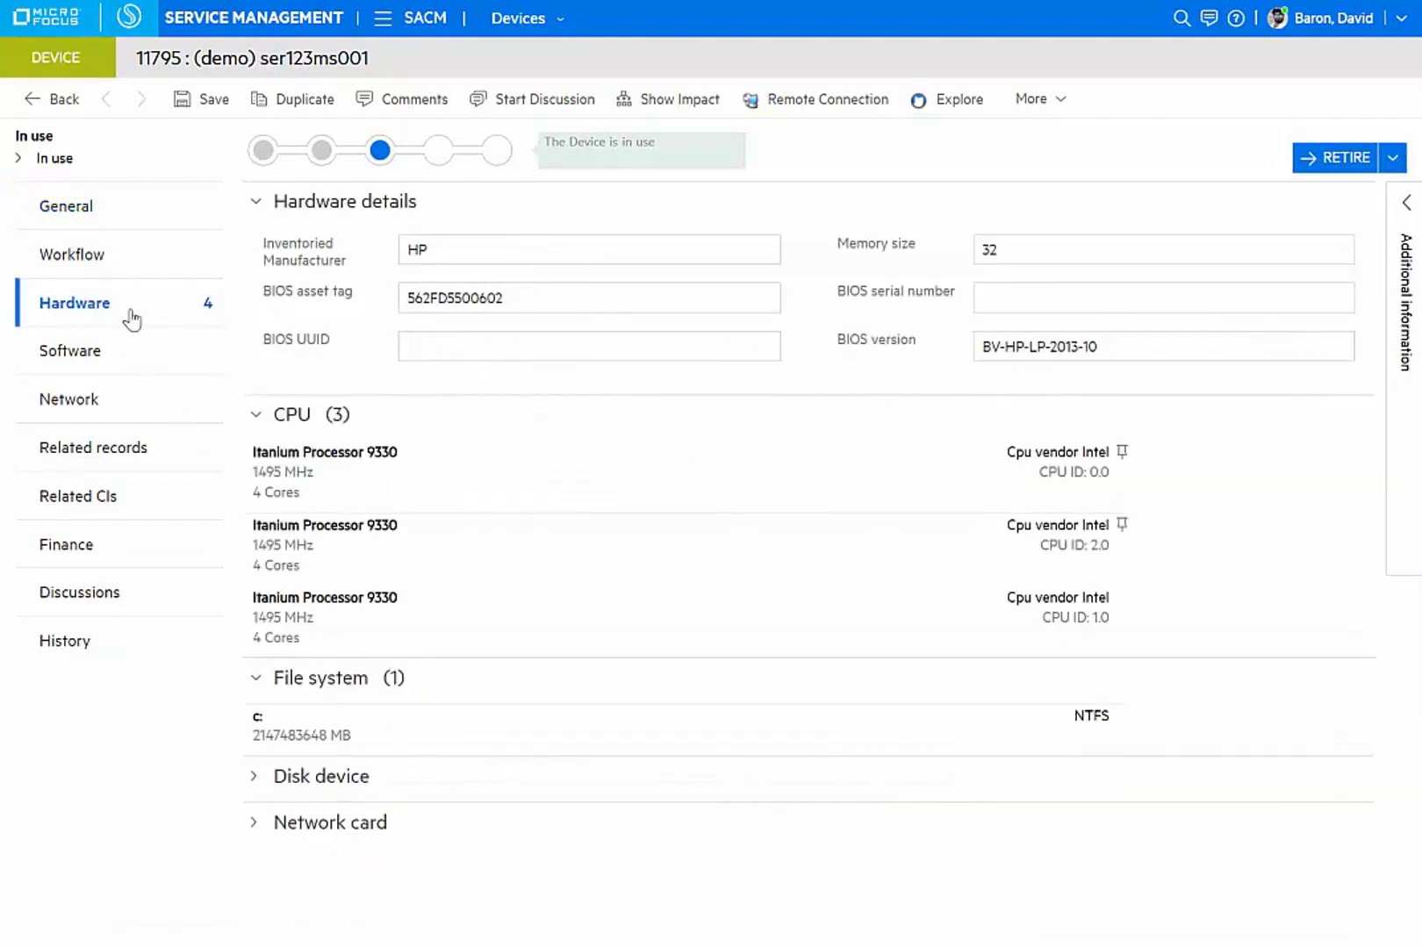
{"action": "left_click", "coordinate": [43, 358]}
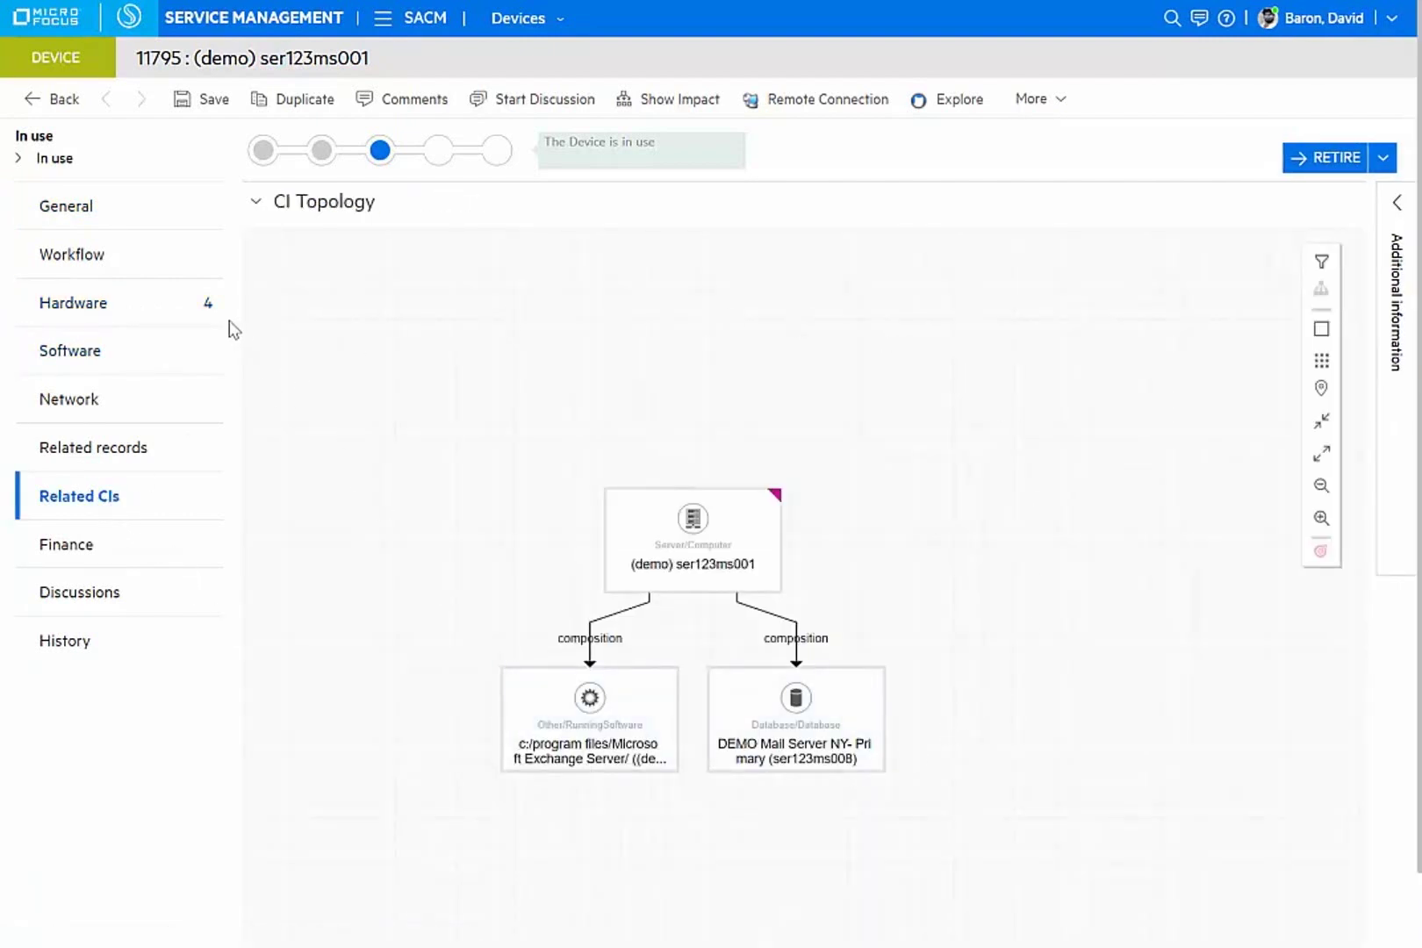
{"action": "left_click", "coordinate": [95, 451]}
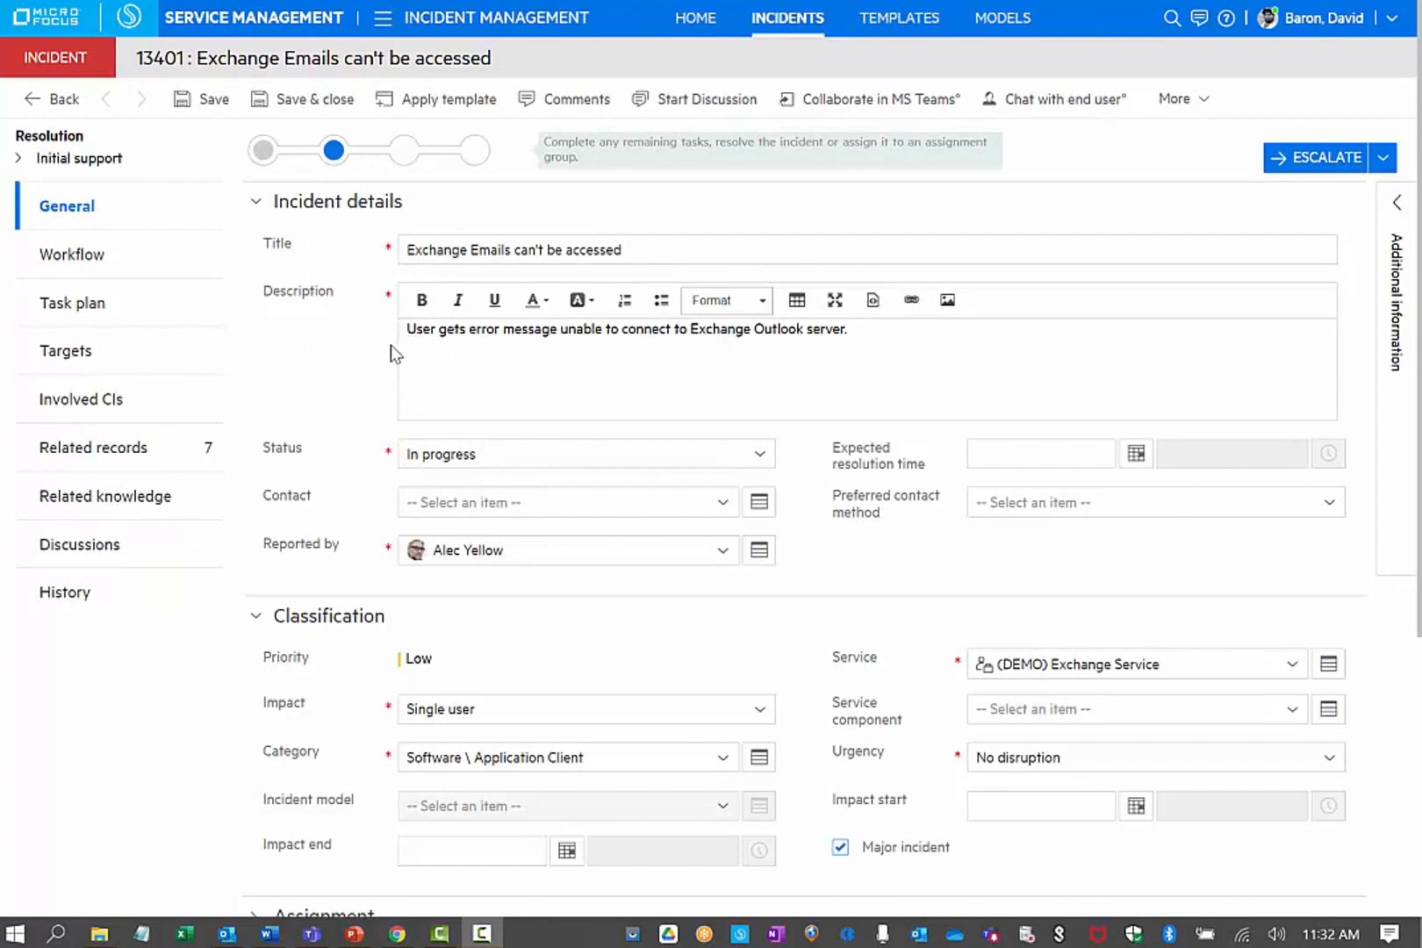
- Expand incident 13401's major incident team and open its collaboration channel in Microsoft Teams
{"action": "scroll", "coordinate": [343, 498], "scroll_direction": "down", "scroll_amount": 5}
{"action": "left_click", "coordinate": [346, 496]}
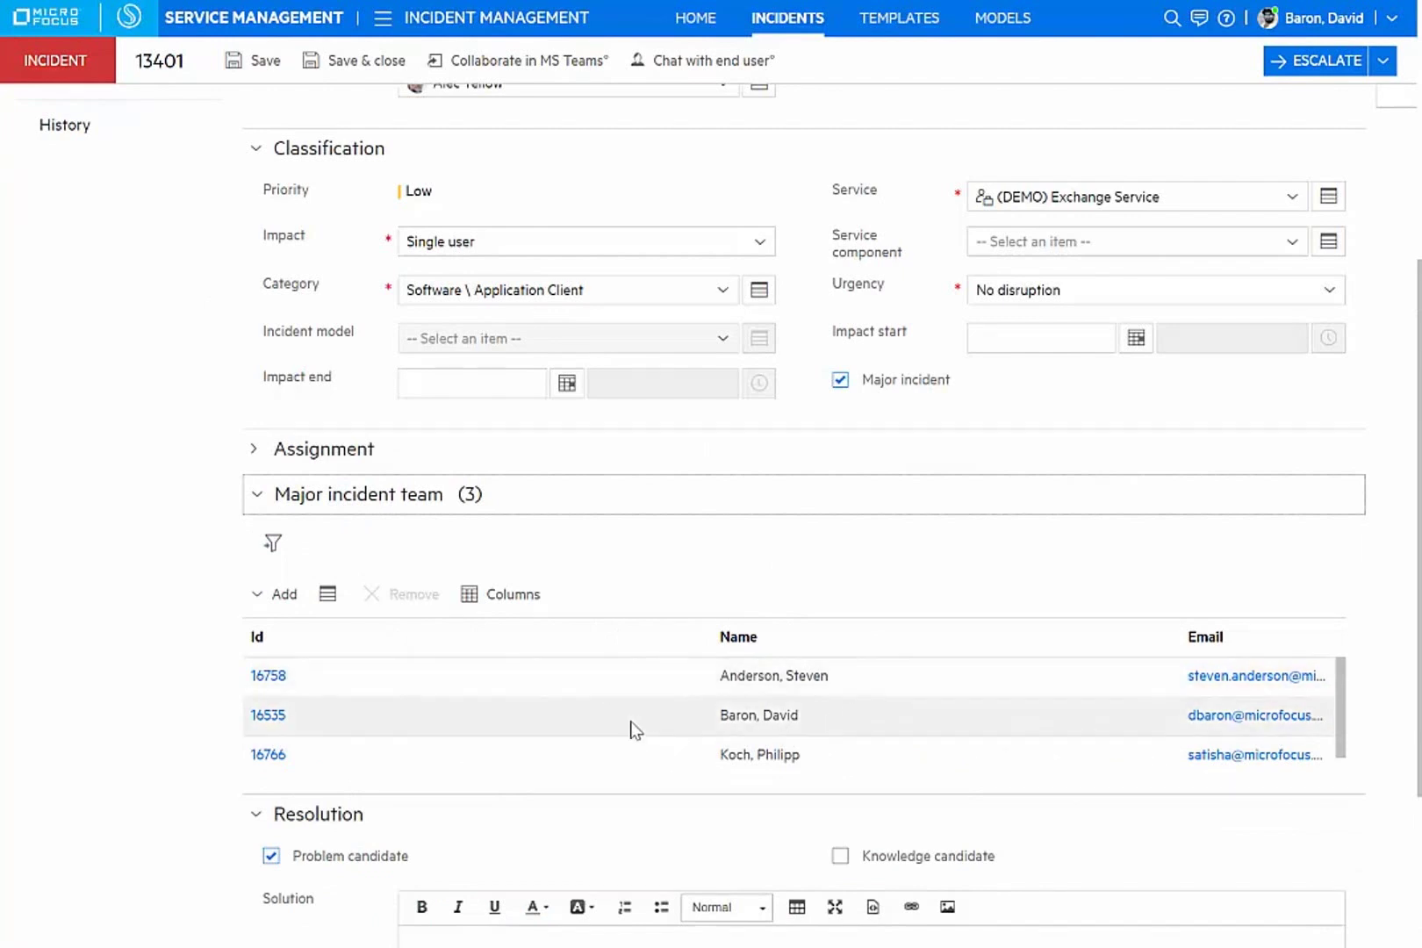
{"action": "scroll", "coordinate": [584, 647], "scroll_direction": "up", "scroll_amount": 5}
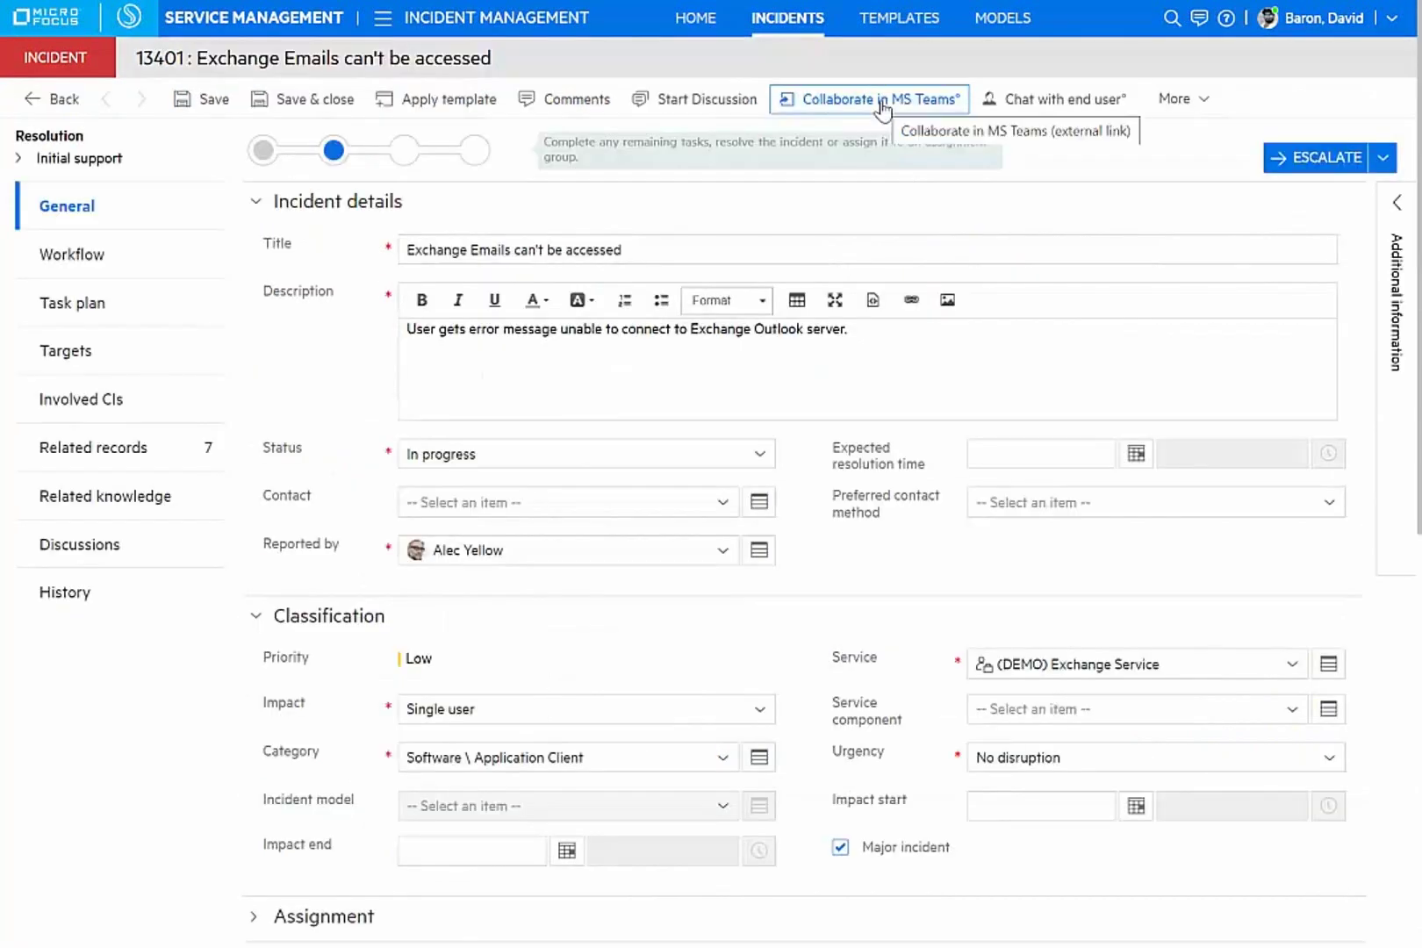
{"action": "left_click", "coordinate": [862, 104]}
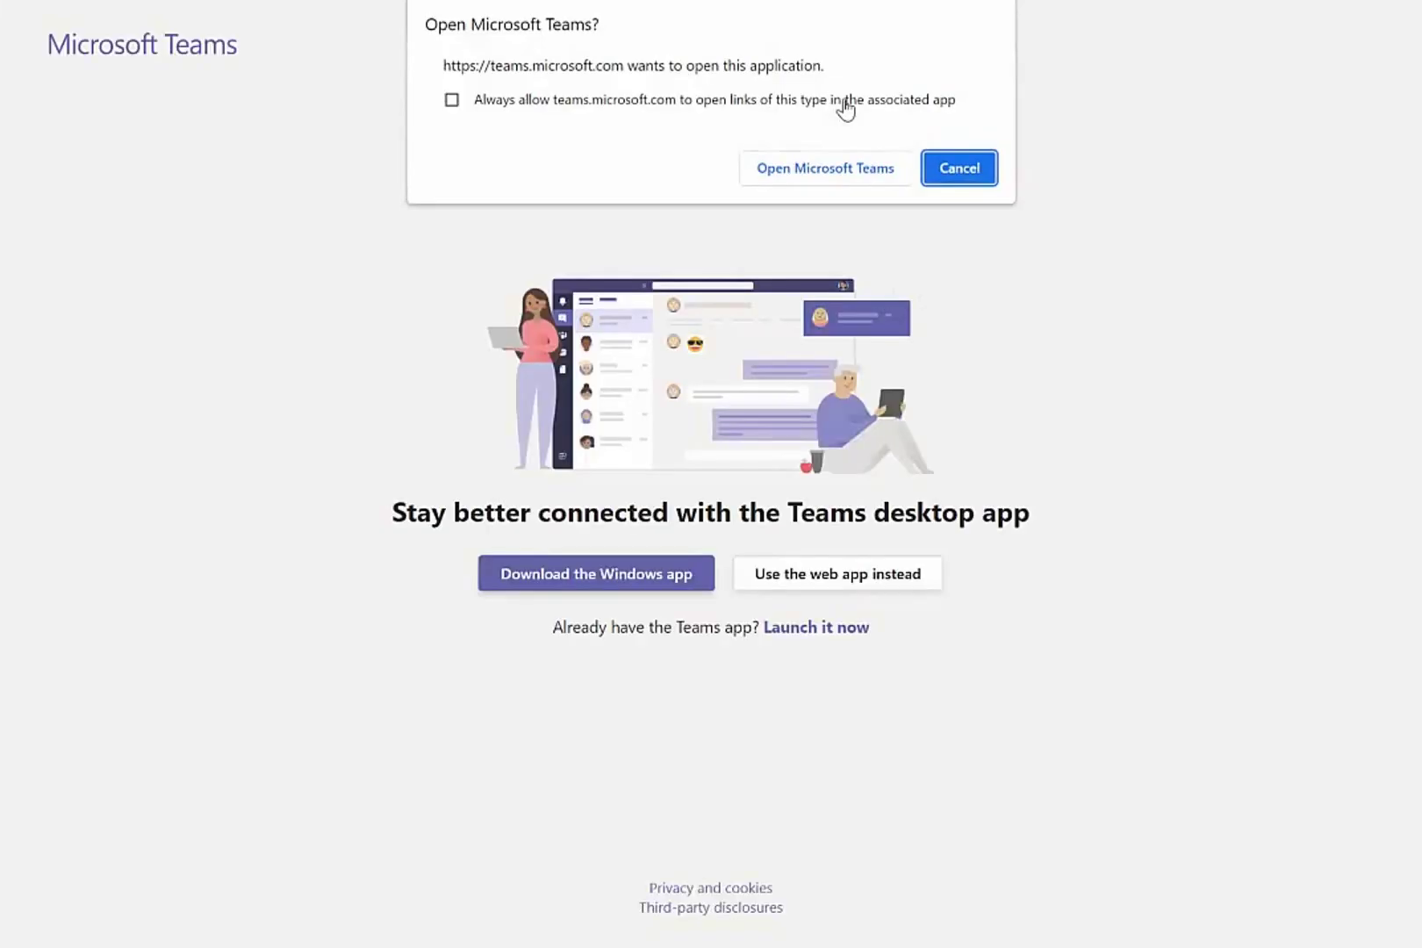
{"action": "left_click", "coordinate": [830, 168]}
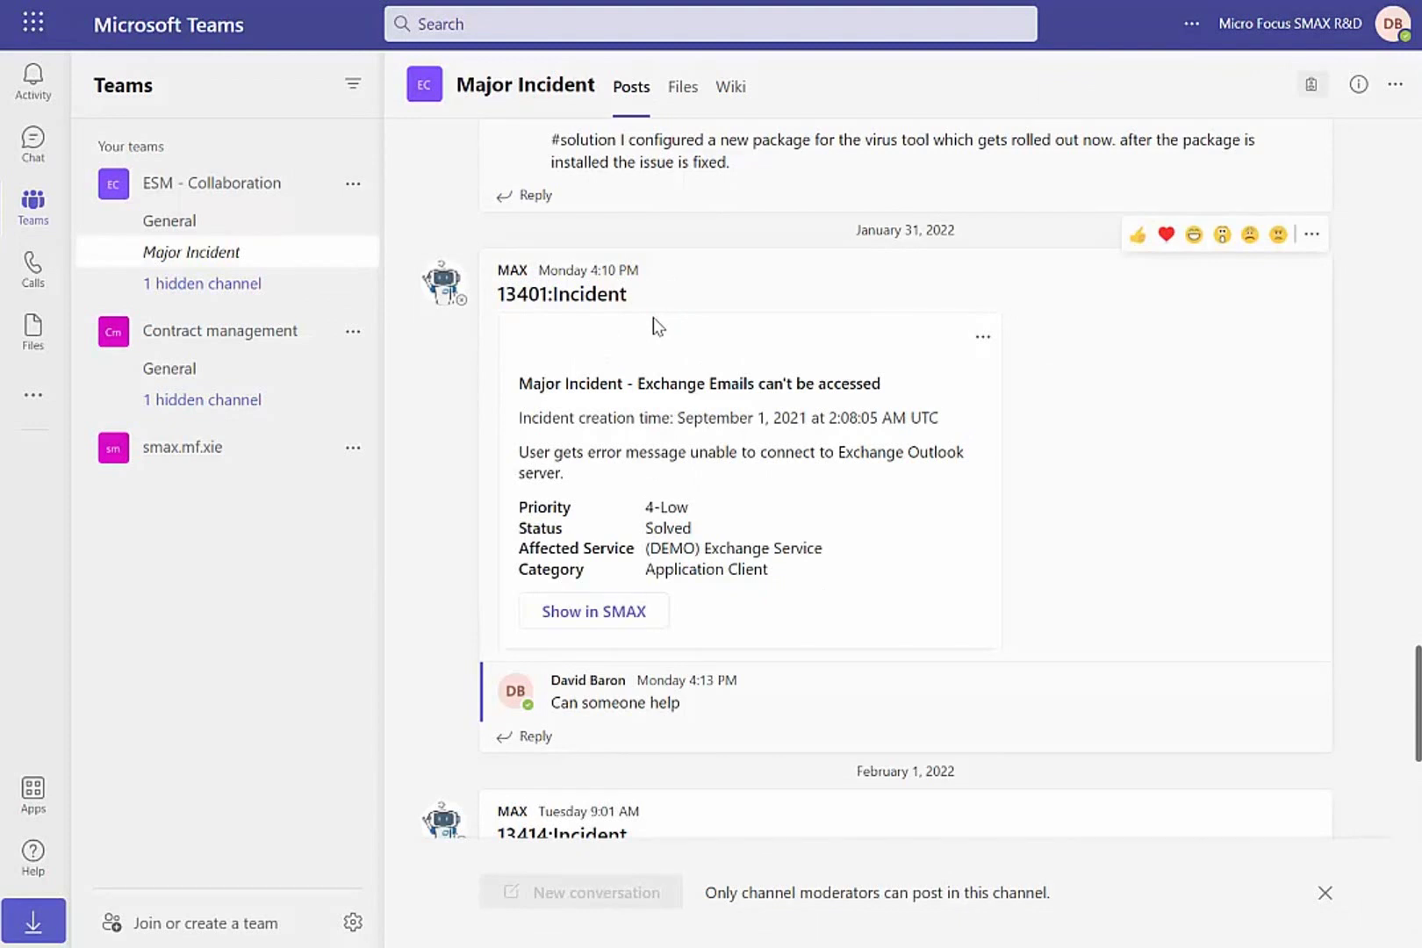
- Reply to the incident 13401 post with the message requesting a new license key certificate
{"action": "left_click", "coordinate": [525, 735]}
{"action": "key", "text": "ctrl+v"}
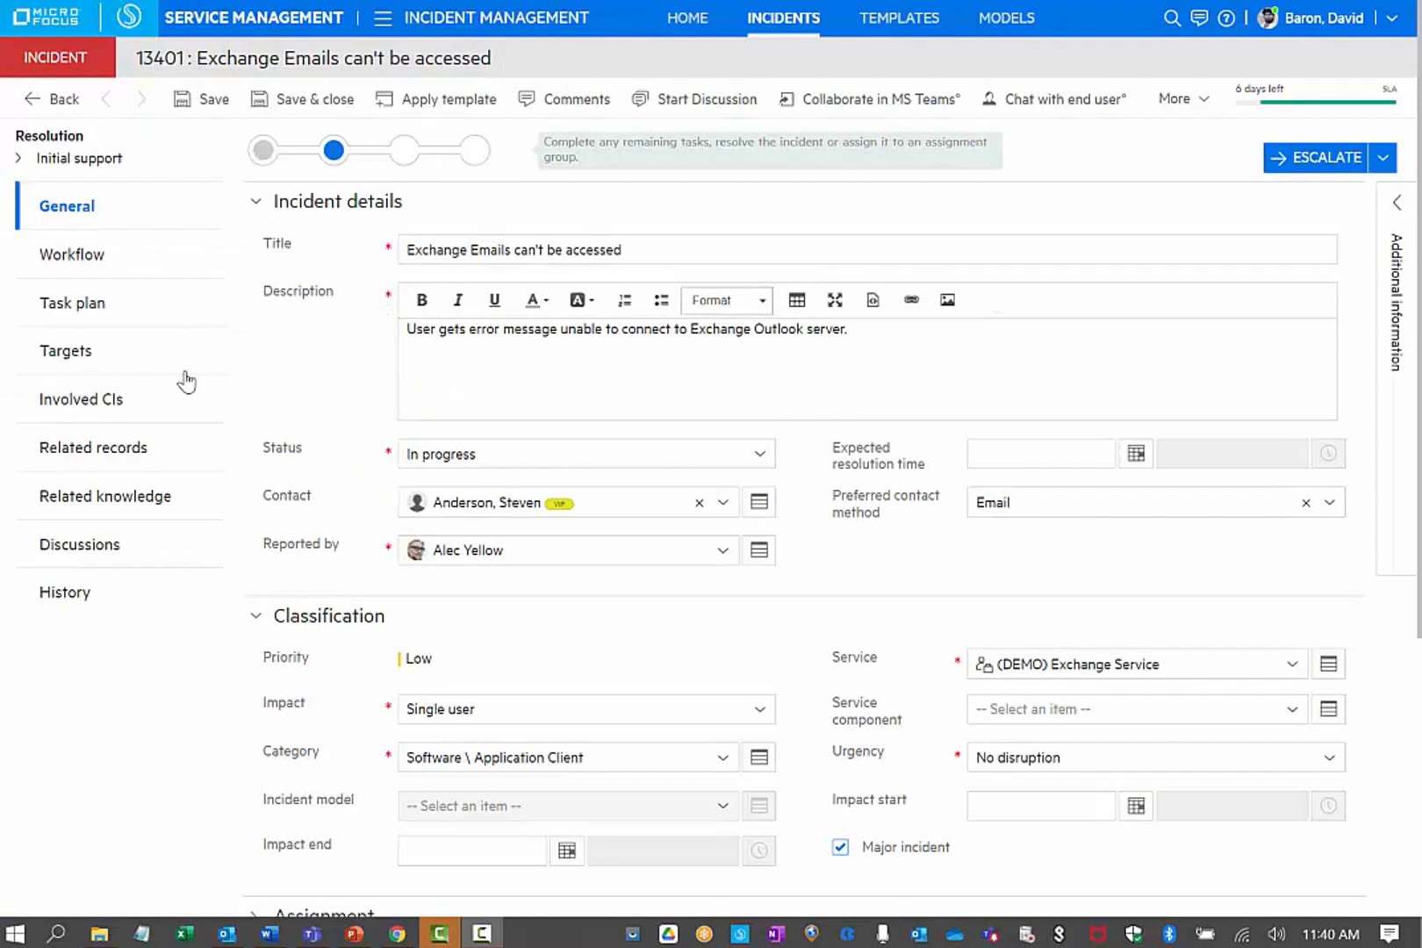
- Show incident 13401's Discussions to see the Teams reply
{"action": "left_click", "coordinate": [110, 549]}
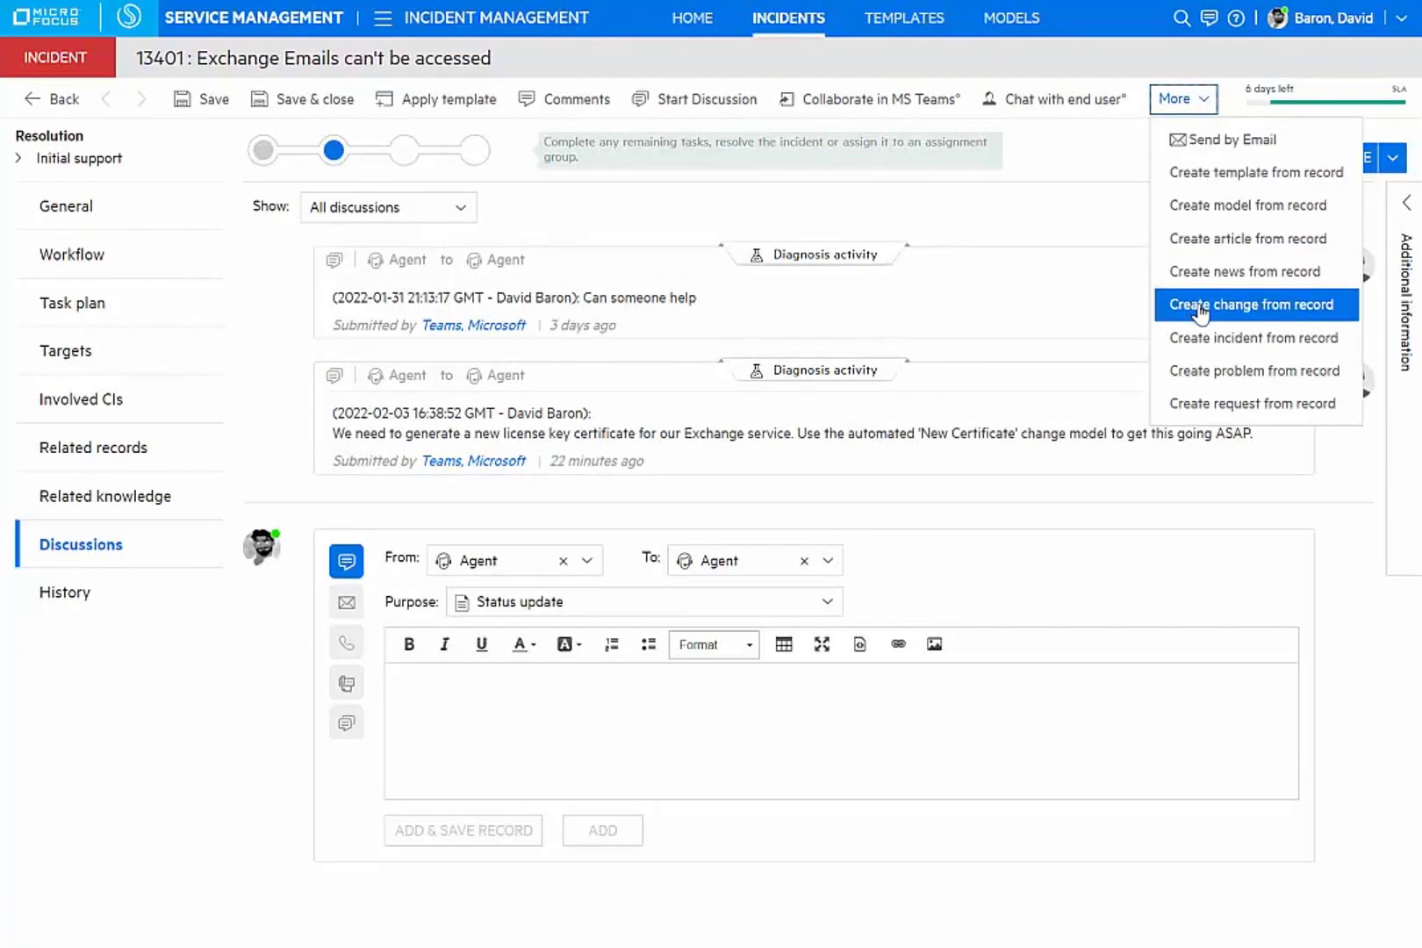
- Create and save a change from incident 13401 using the 'Create a New Exchange Certificate' model
{"action": "left_click", "coordinate": [1201, 309]}
{"action": "left_click", "coordinate": [413, 446]}
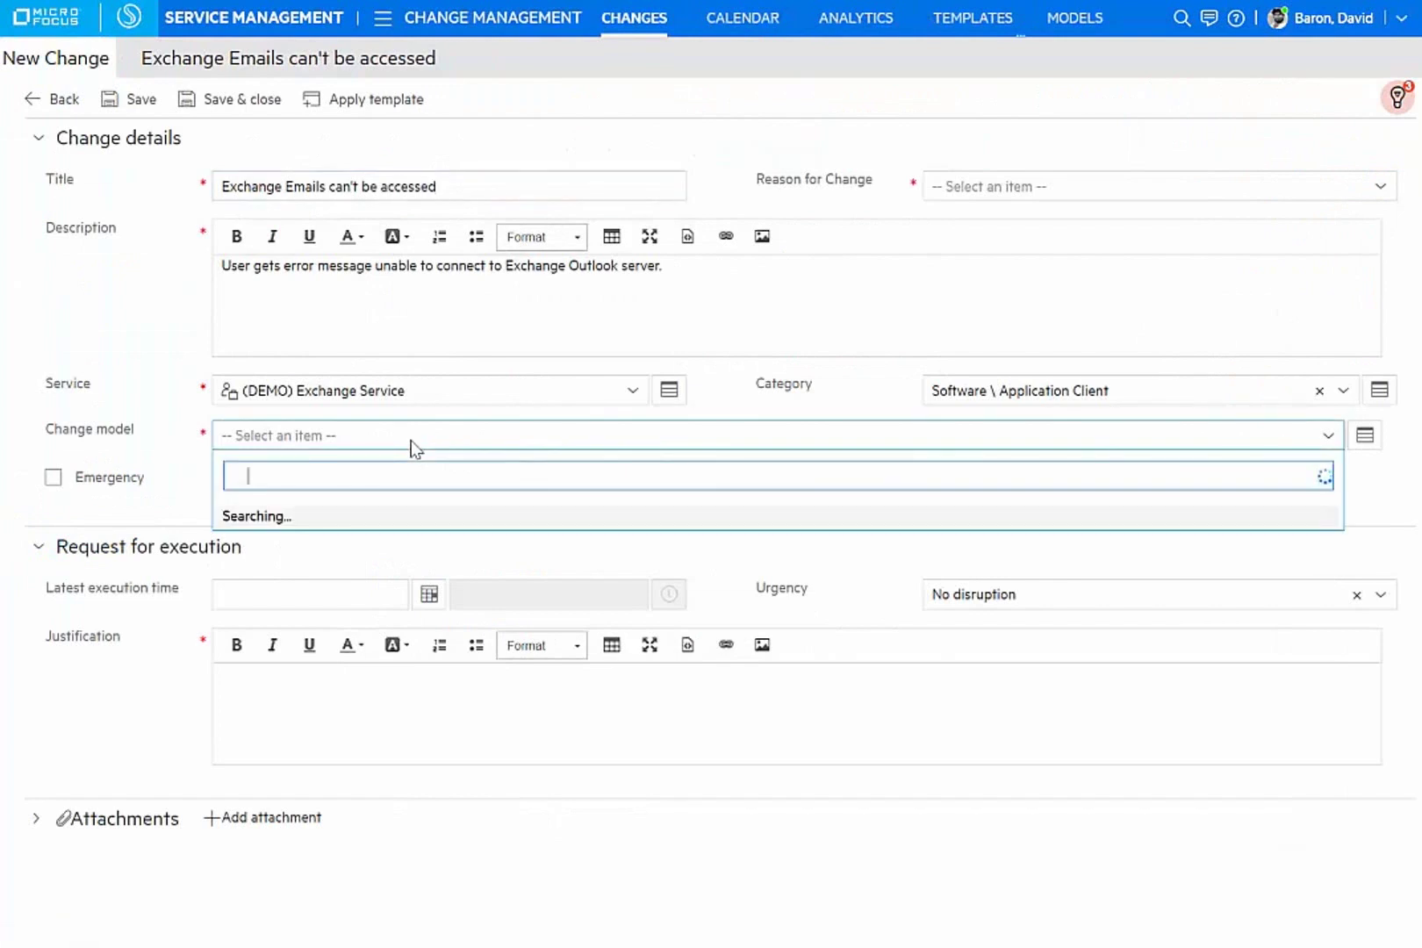
{"action": "type", "text": "Creat"}
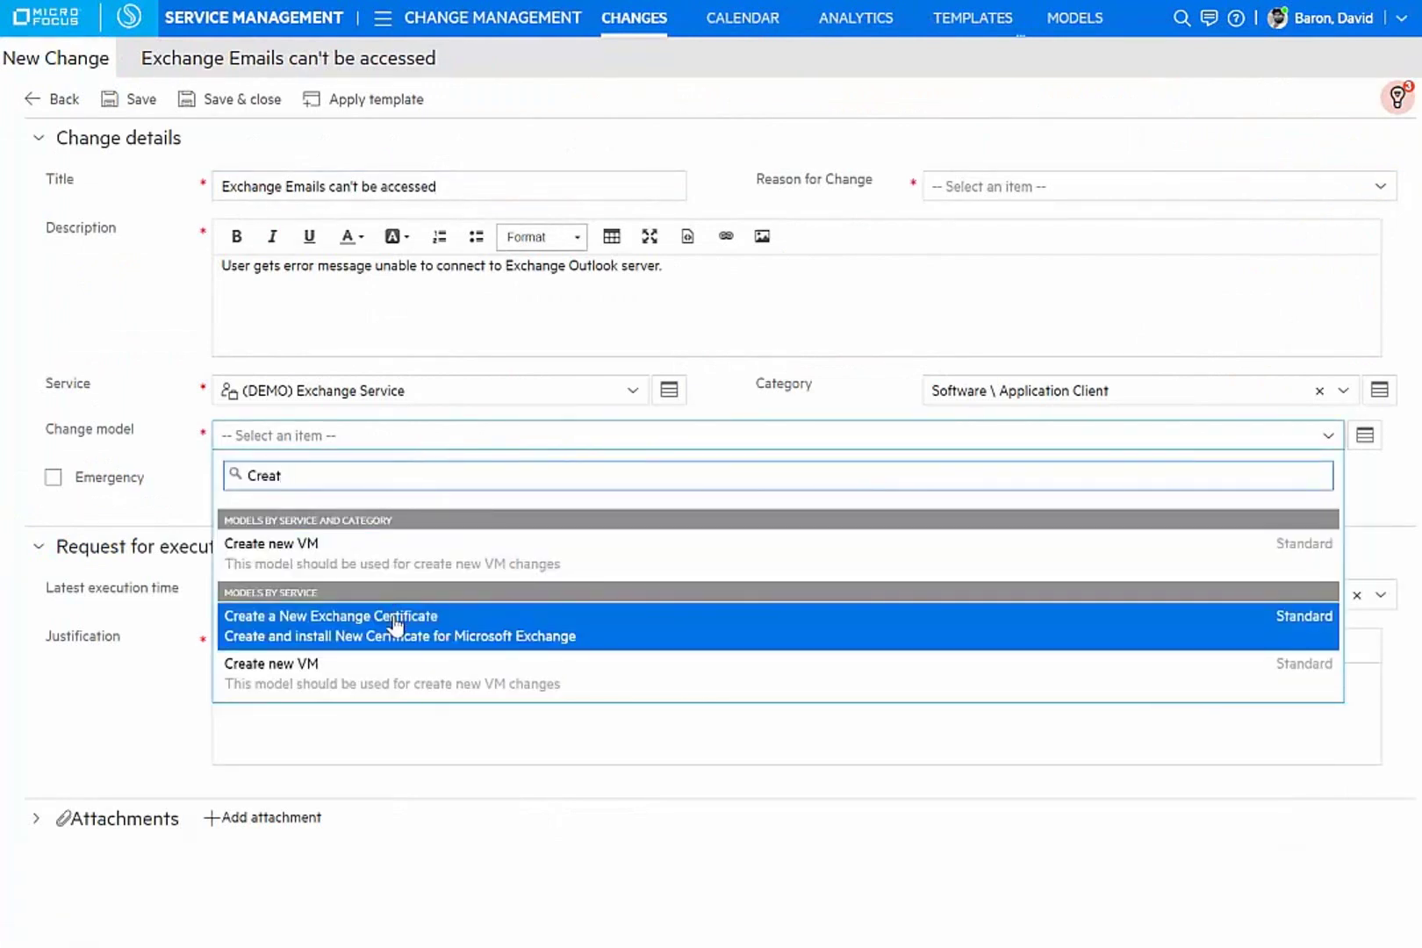
{"action": "left_click", "coordinate": [463, 635]}
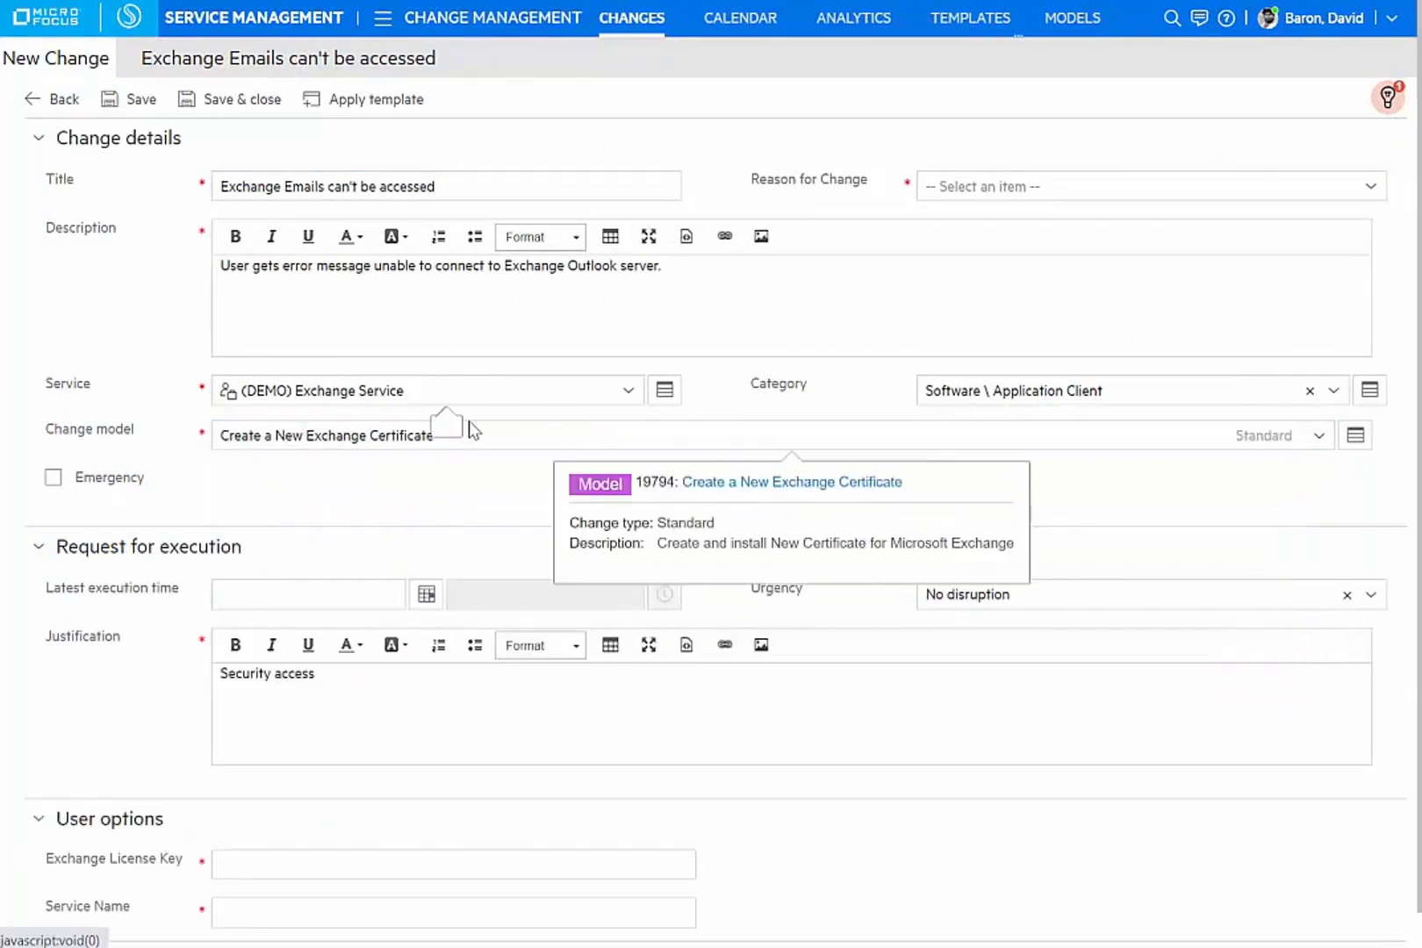
{"action": "left_click", "coordinate": [143, 100]}
{"action": "scroll", "coordinate": [309, 537], "scroll_direction": "down", "scroll_amount": 3}
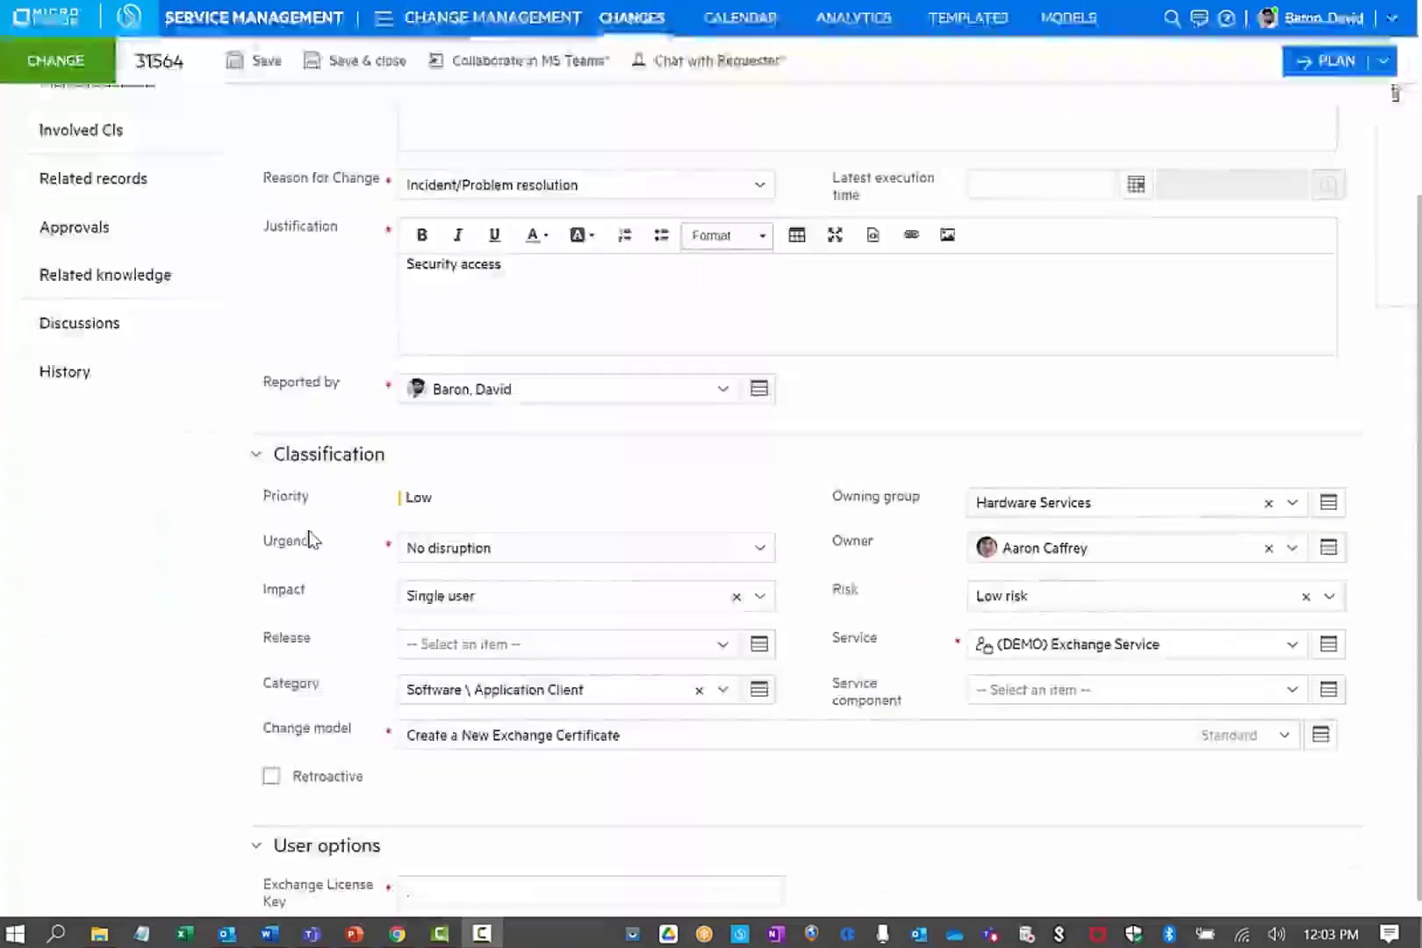
{"action": "scroll", "coordinate": [309, 537], "scroll_direction": "down", "scroll_amount": 1}
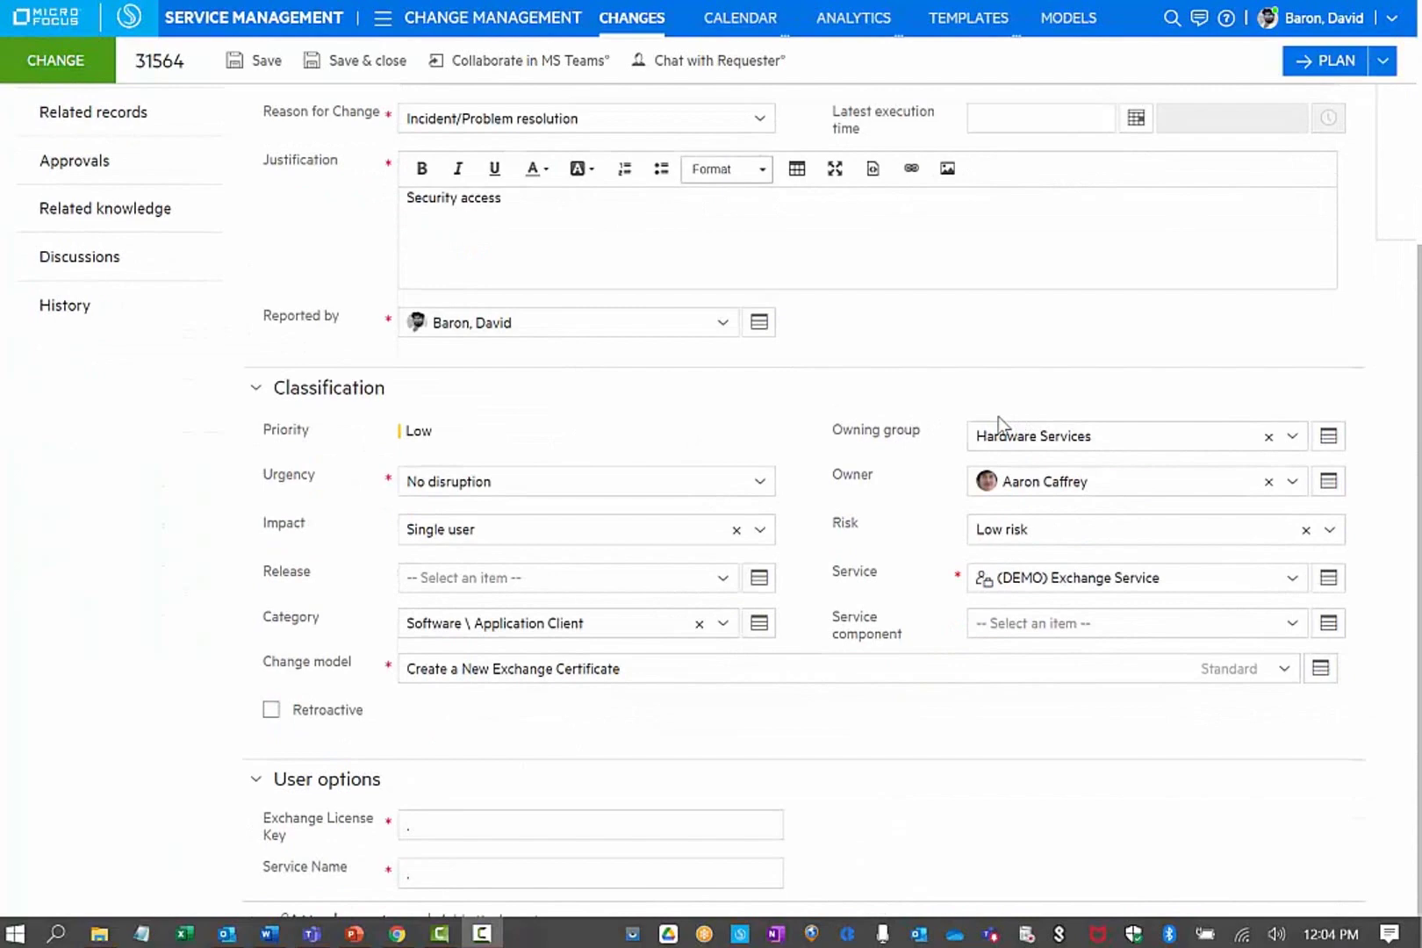
{"action": "mouse_move", "coordinate": [1005, 593]}
{"action": "left_click", "coordinate": [79, 268]}
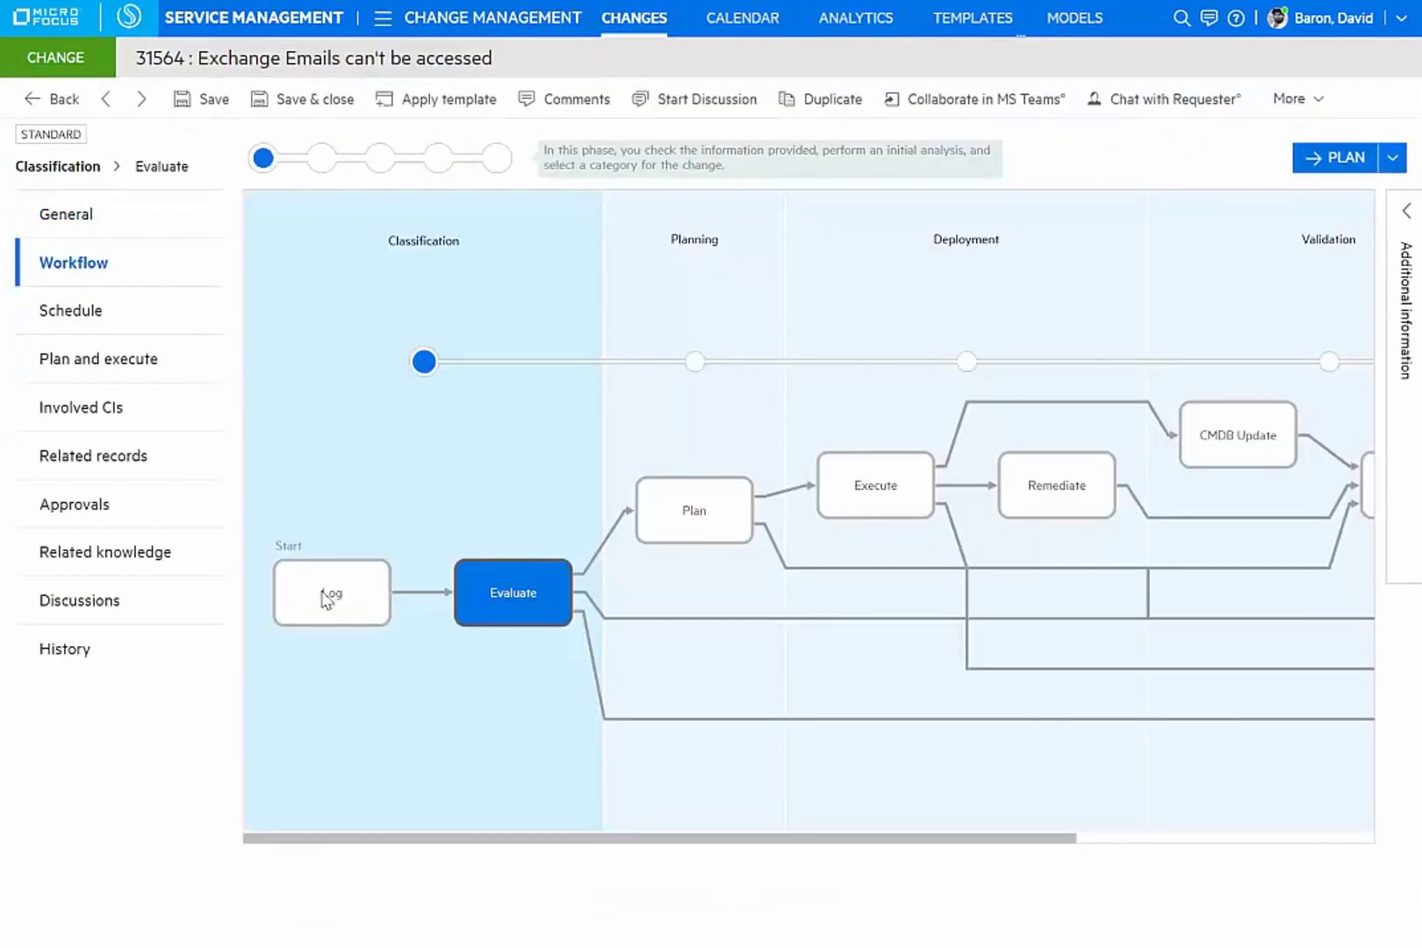
- Schedule change 31564 for 0D 2h 0m, 4:00–6:00 AM on 02/07/2022, and view its plan
{"action": "mouse_move", "coordinate": [359, 837]}
{"action": "left_mouse_down"}
{"action": "mouse_move", "coordinate": [400, 847]}
{"action": "mouse_move", "coordinate": [361, 846]}
{"action": "left_mouse_up"}
{"action": "left_click", "coordinate": [72, 312]}
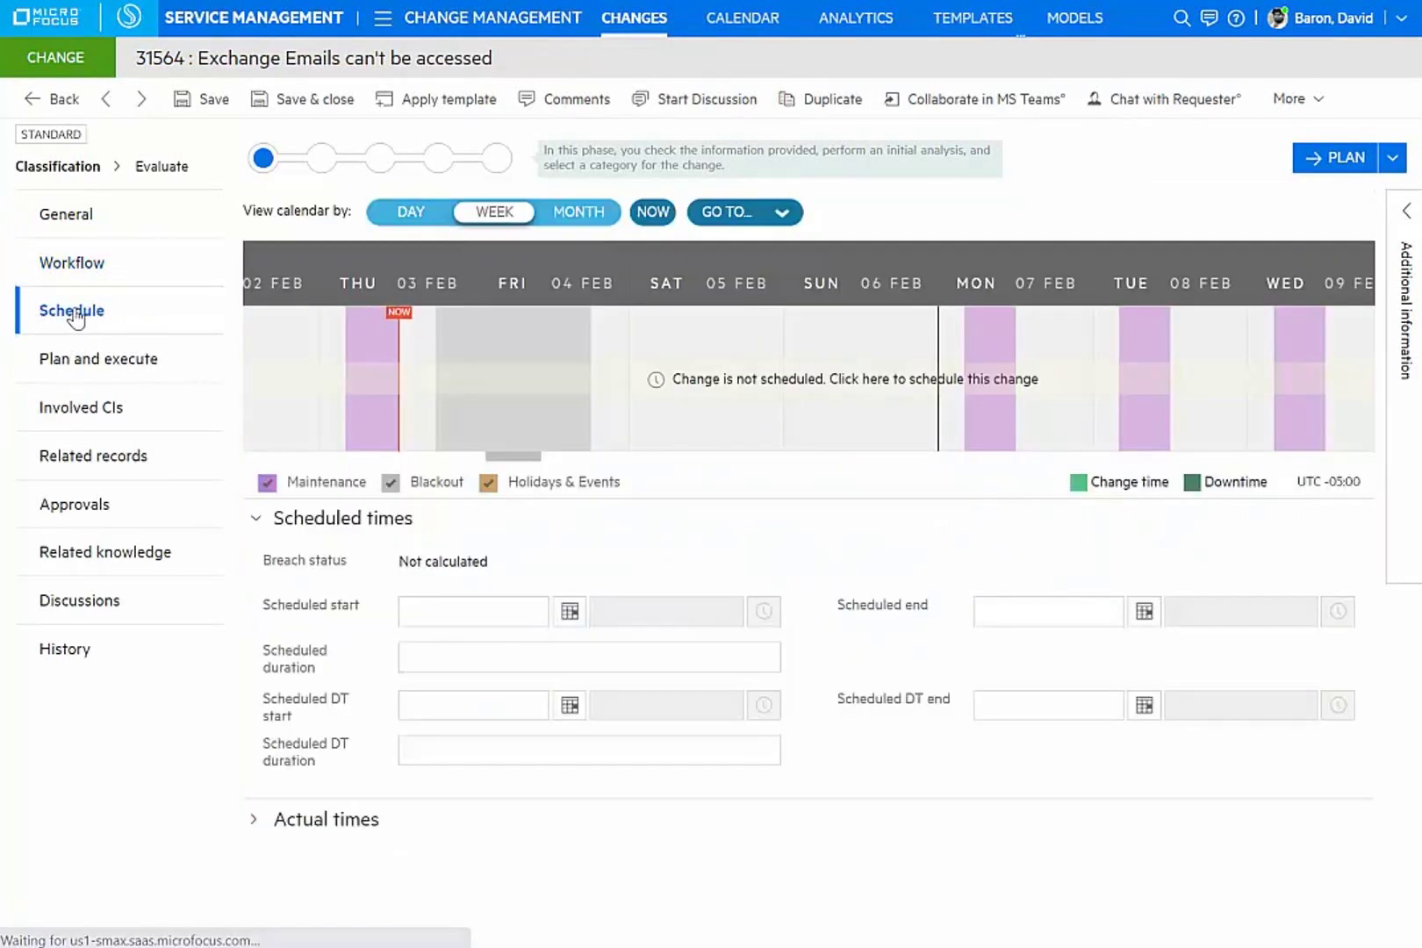
{"action": "left_click", "coordinate": [709, 379]}
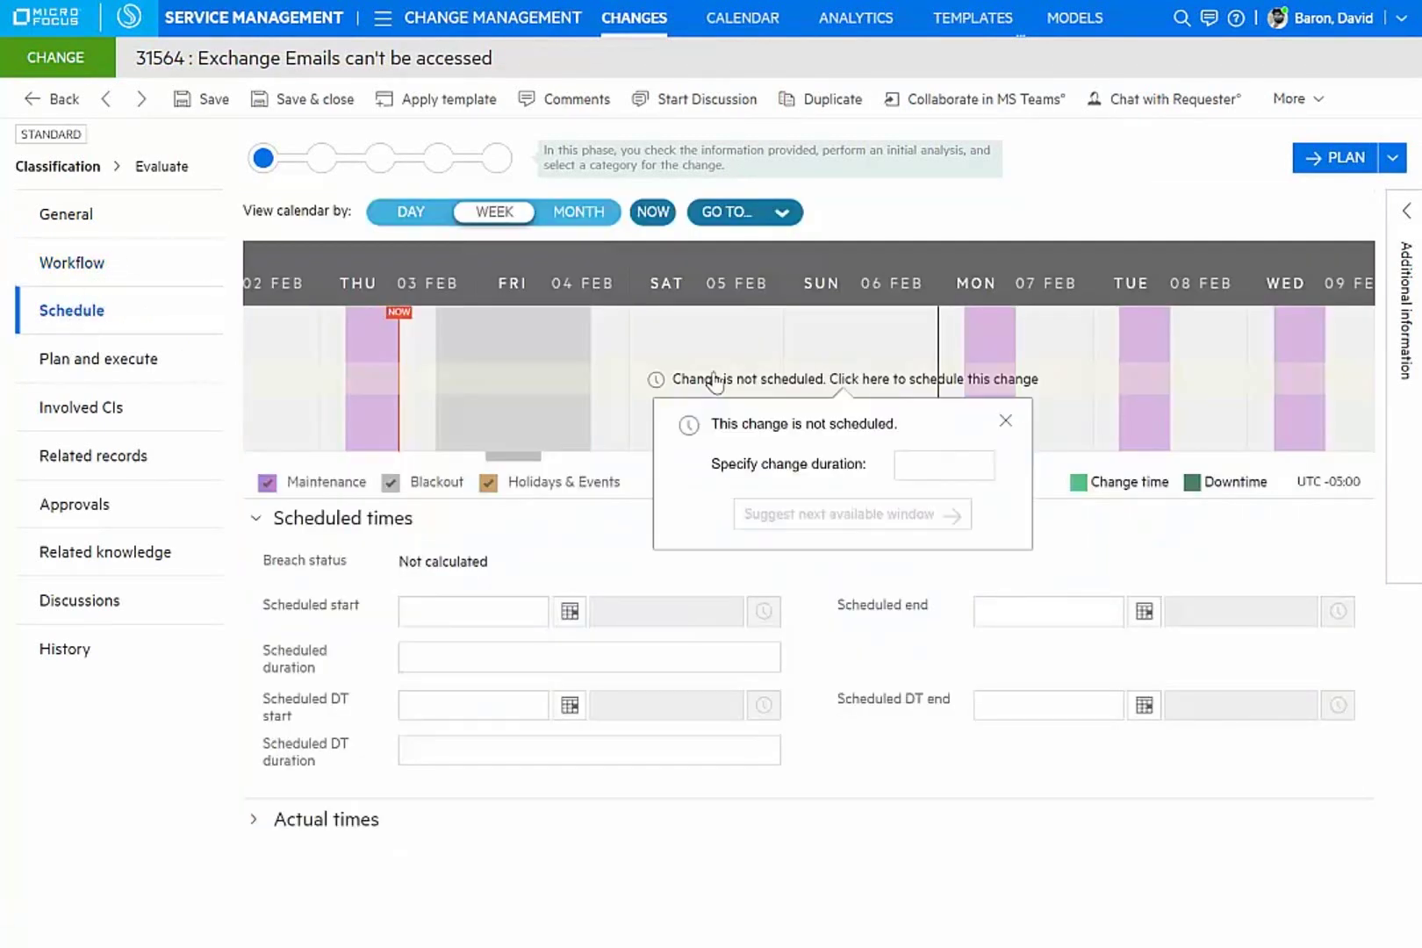
{"action": "left_click", "coordinate": [934, 474]}
{"action": "left_click", "coordinate": [967, 506]}
{"action": "left_click", "coordinate": [966, 507]}
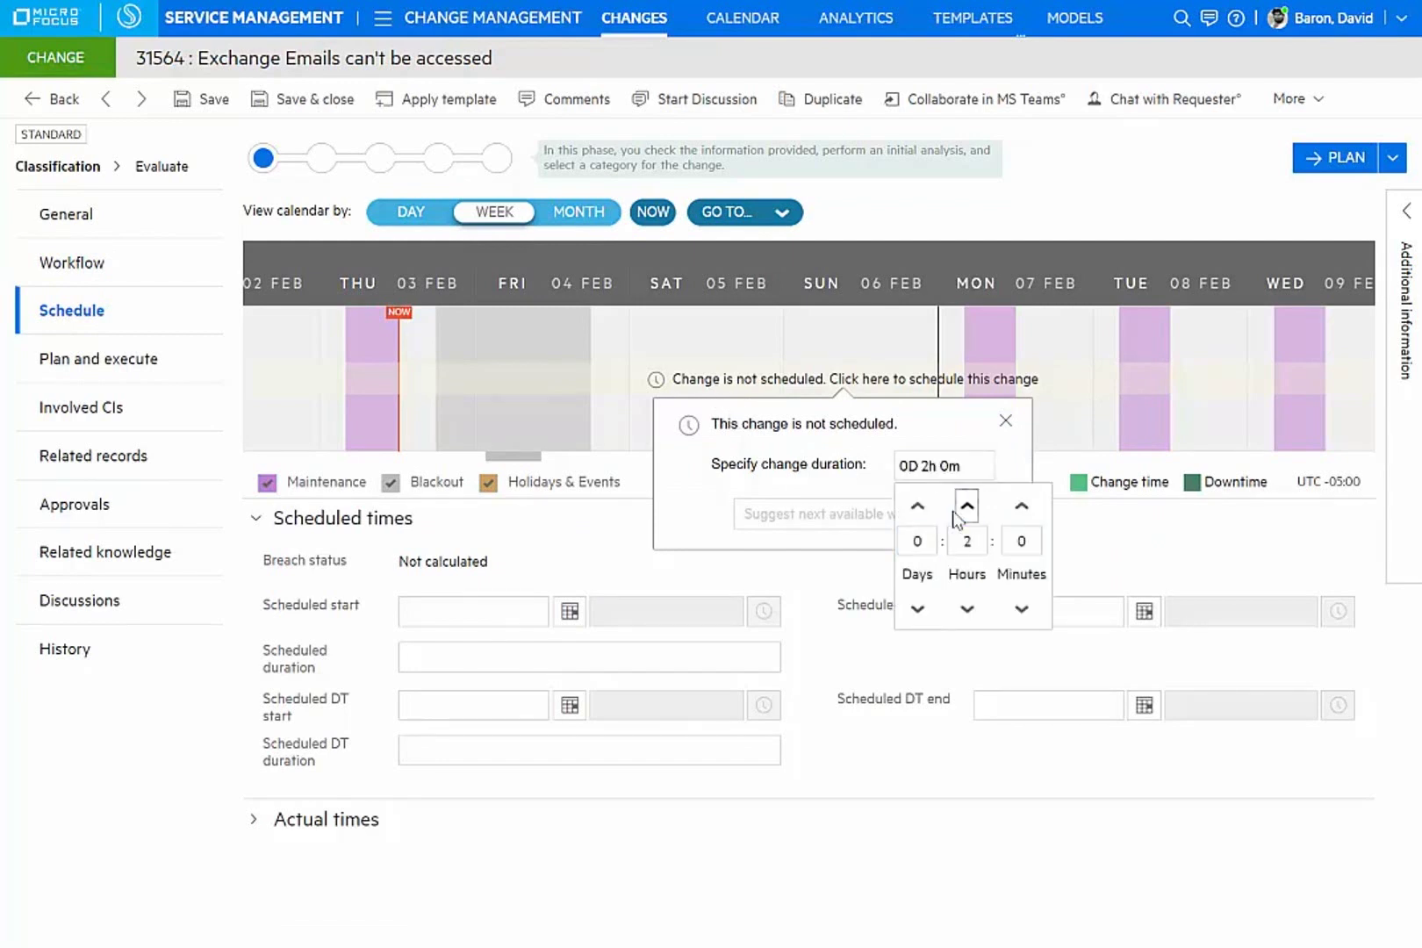
{"action": "key", "text": "Return"}
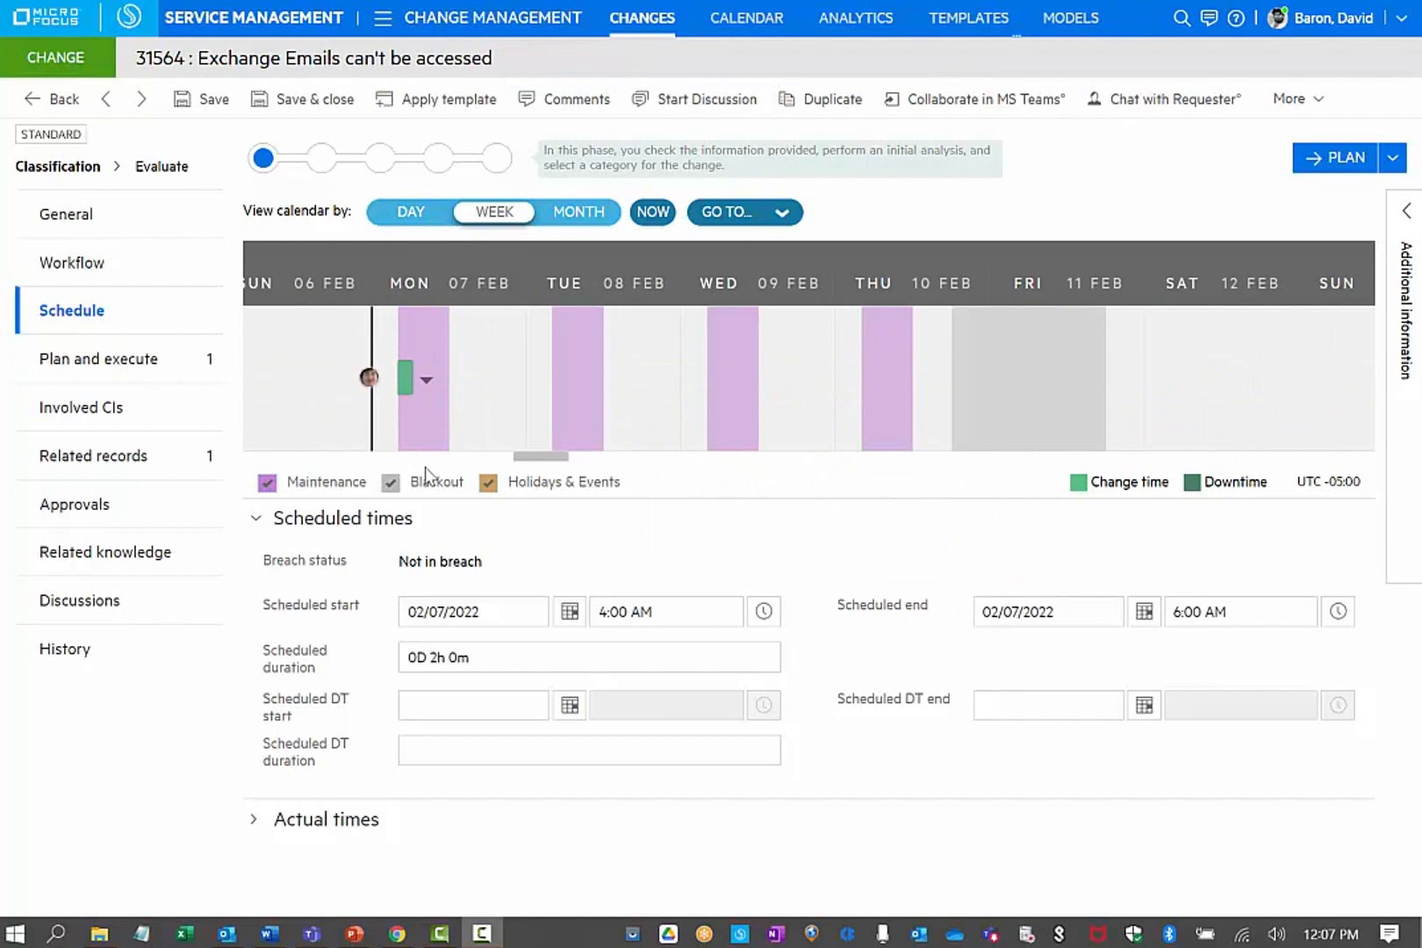
{"action": "left_click", "coordinate": [87, 366]}
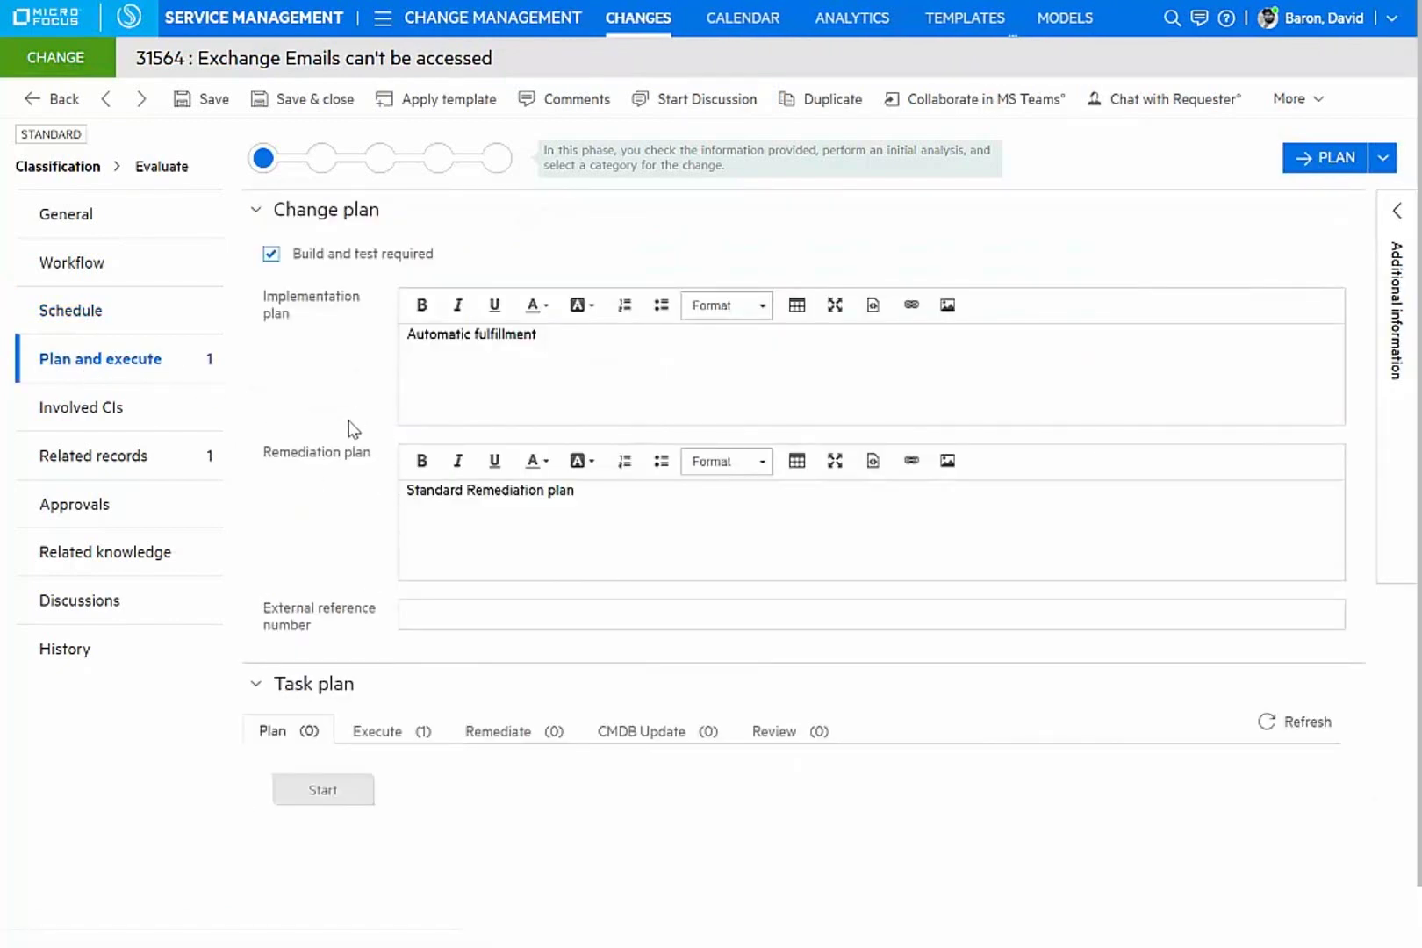
- Review the tasks in the change plan's execute phase
{"action": "left_click", "coordinate": [323, 809]}
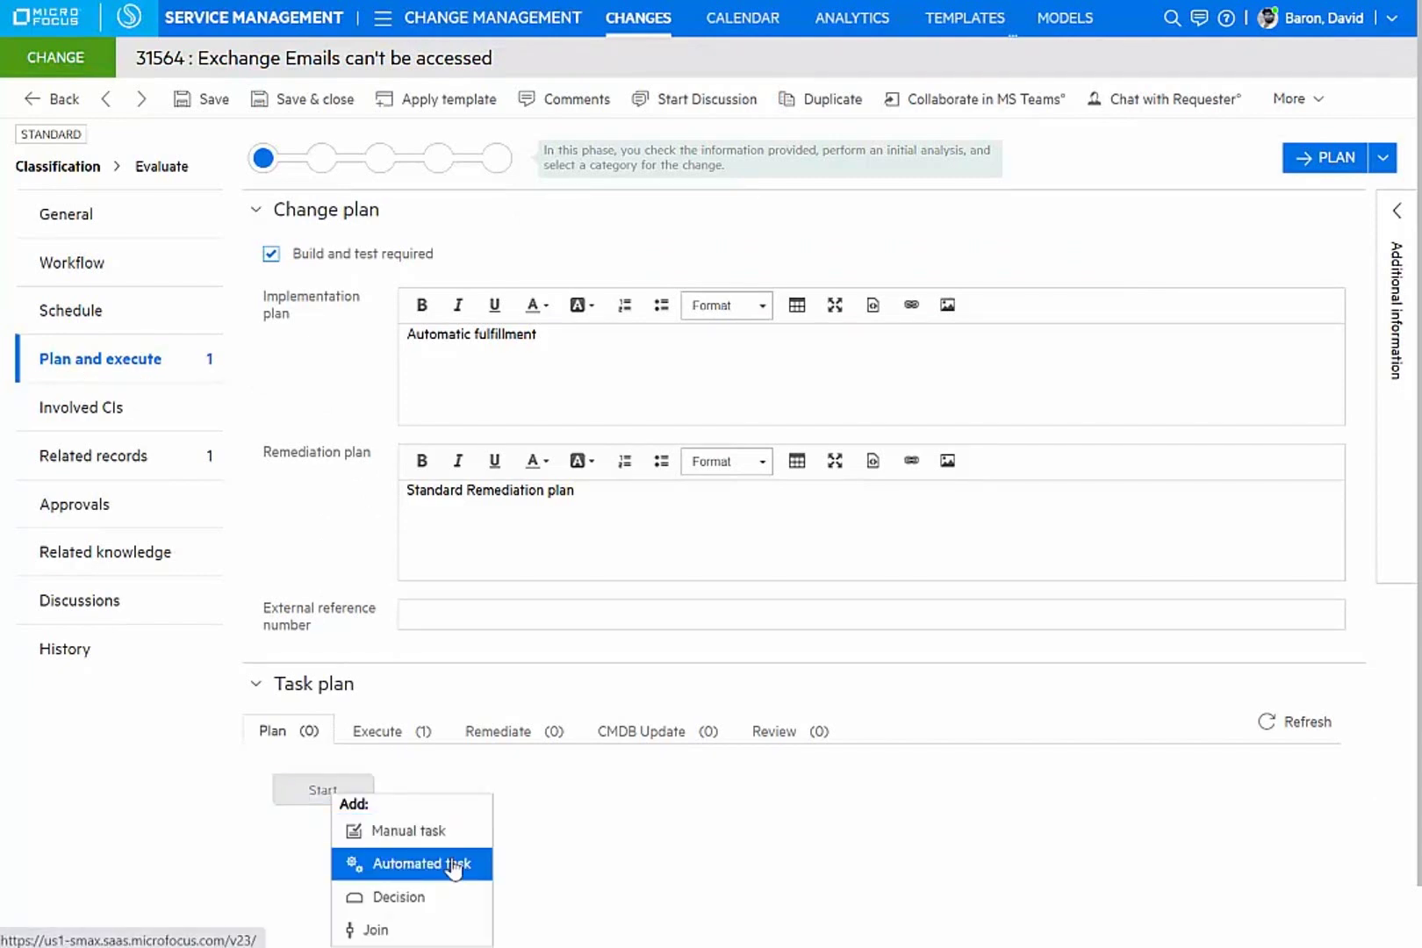
{"action": "left_click", "coordinate": [378, 731]}
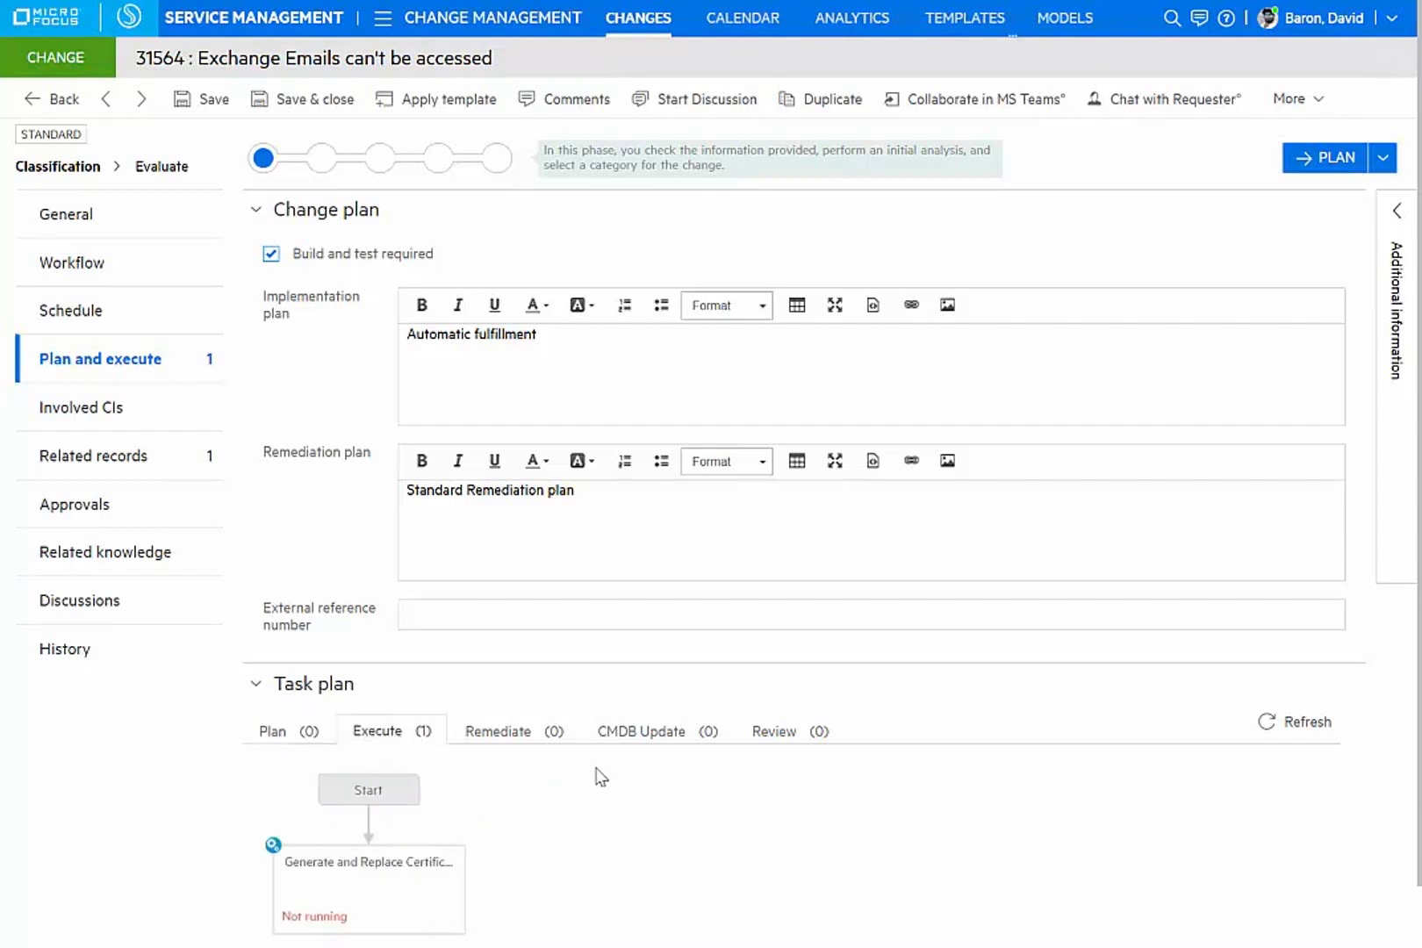
{"action": "scroll", "coordinate": [603, 778], "scroll_direction": "down", "scroll_amount": 1}
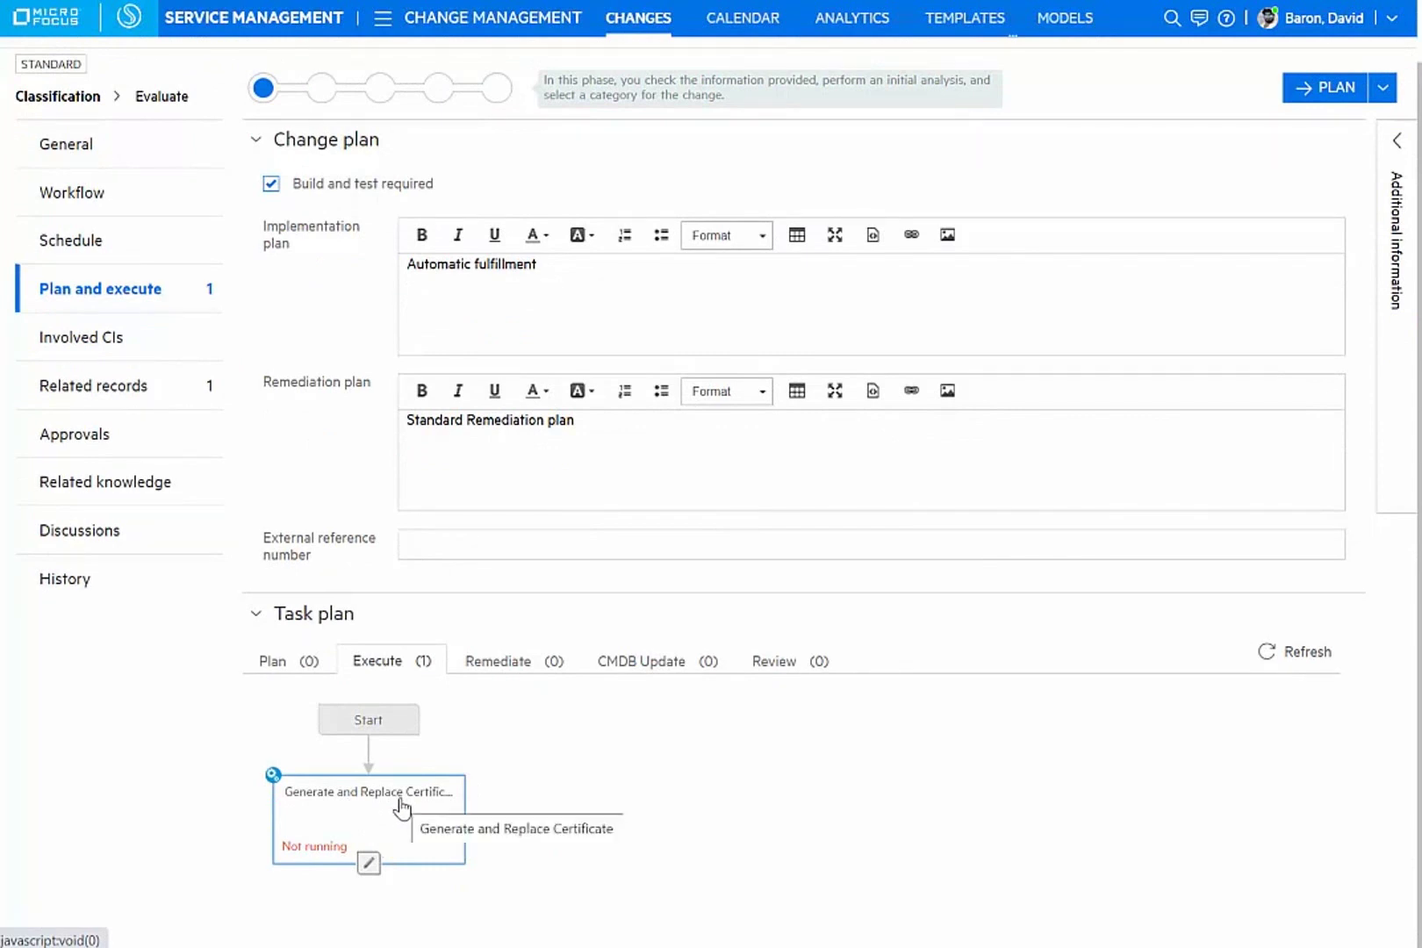
- Check the change's involved configuration items and show the server's impact
{"action": "left_click", "coordinate": [92, 347]}
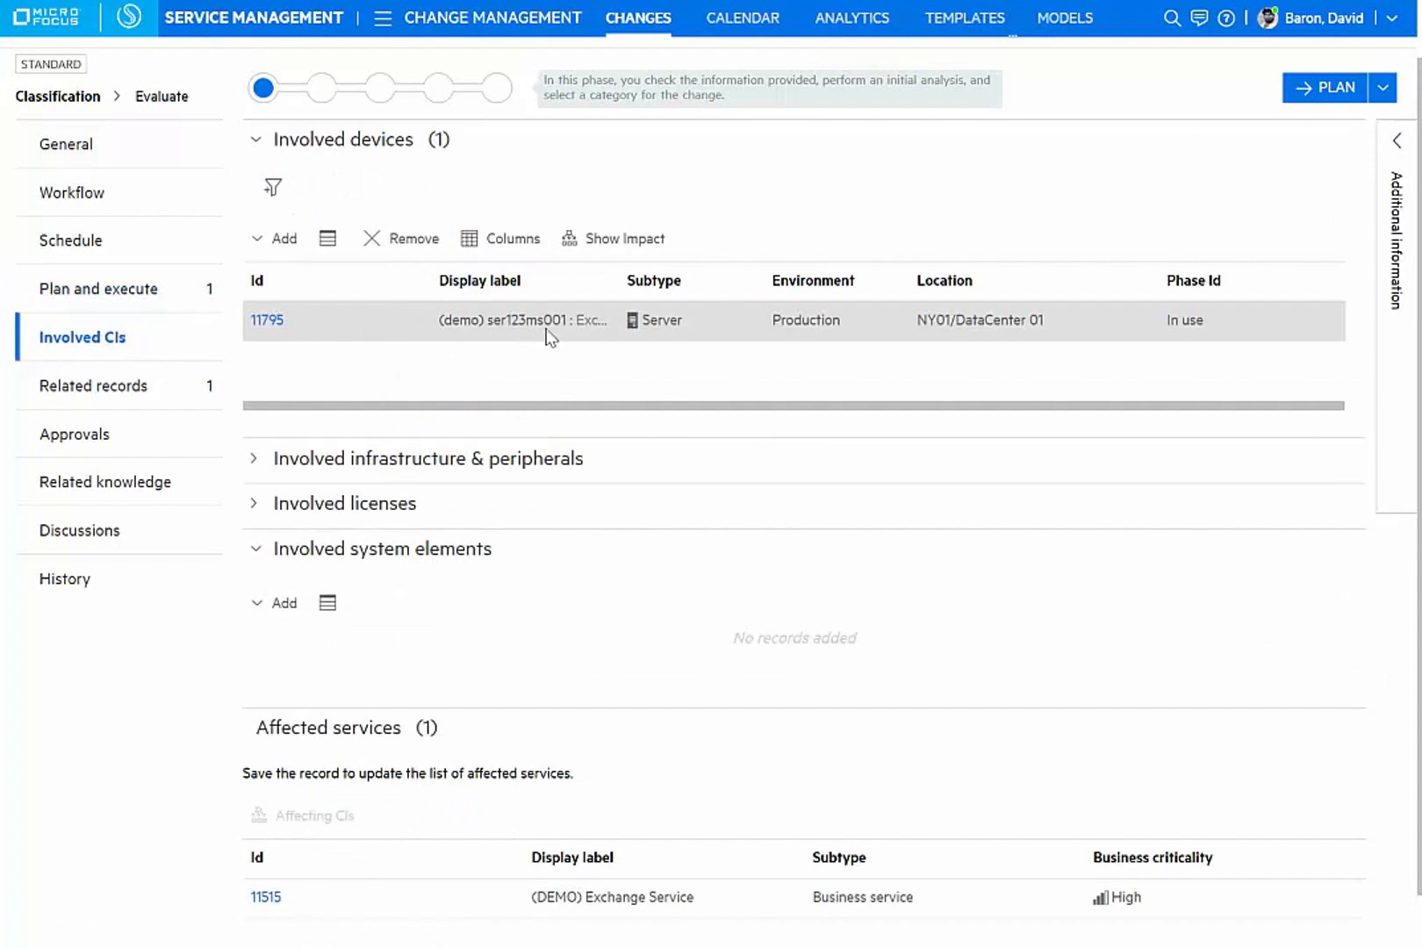
{"action": "scroll", "coordinate": [627, 335], "scroll_direction": "up", "scroll_amount": 1}
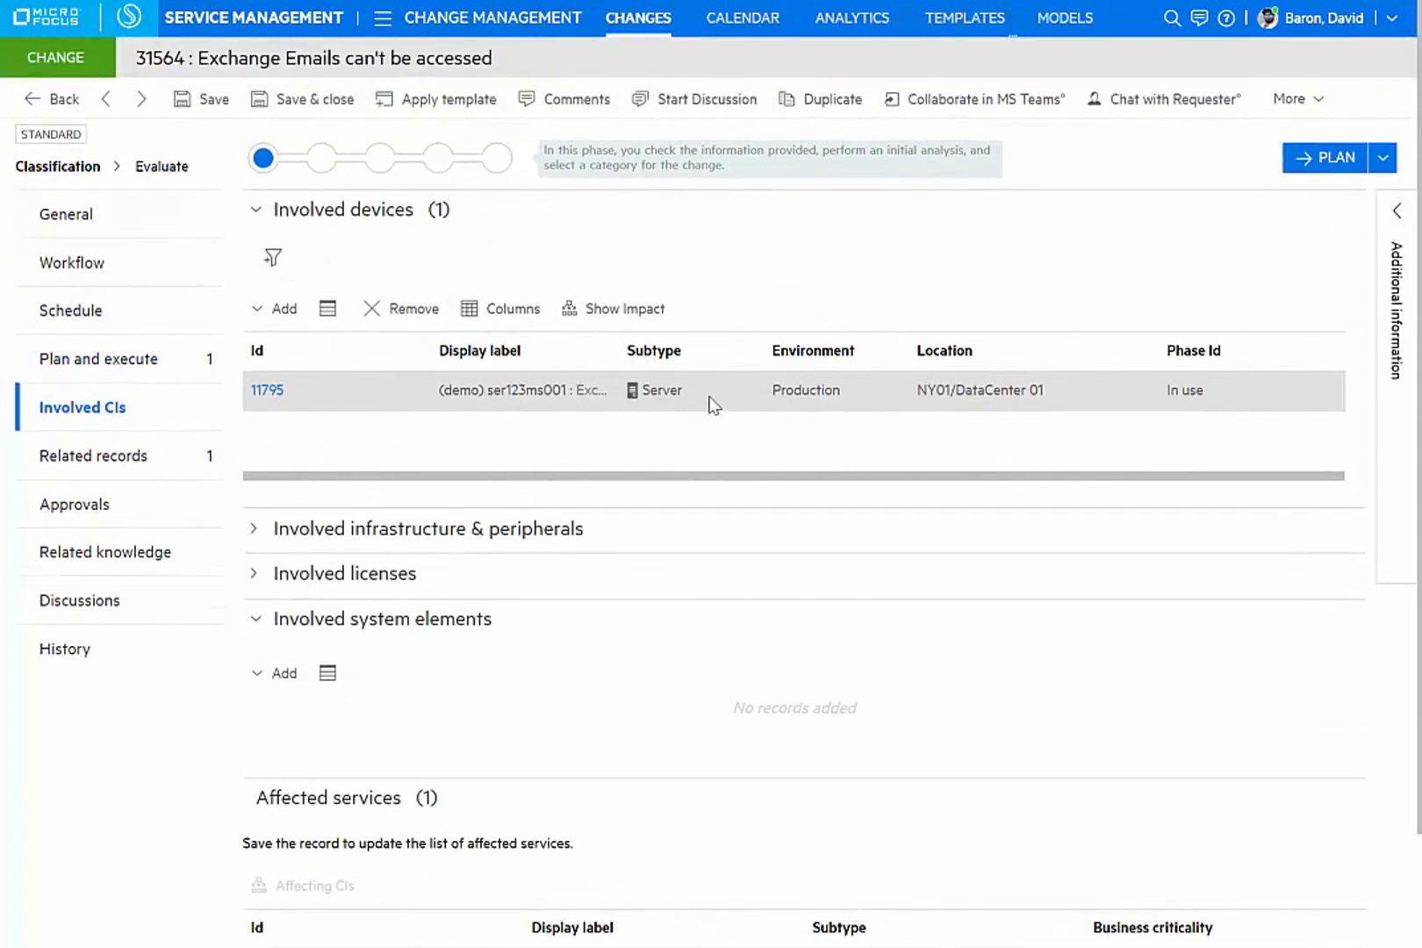
{"action": "left_click", "coordinate": [614, 310]}
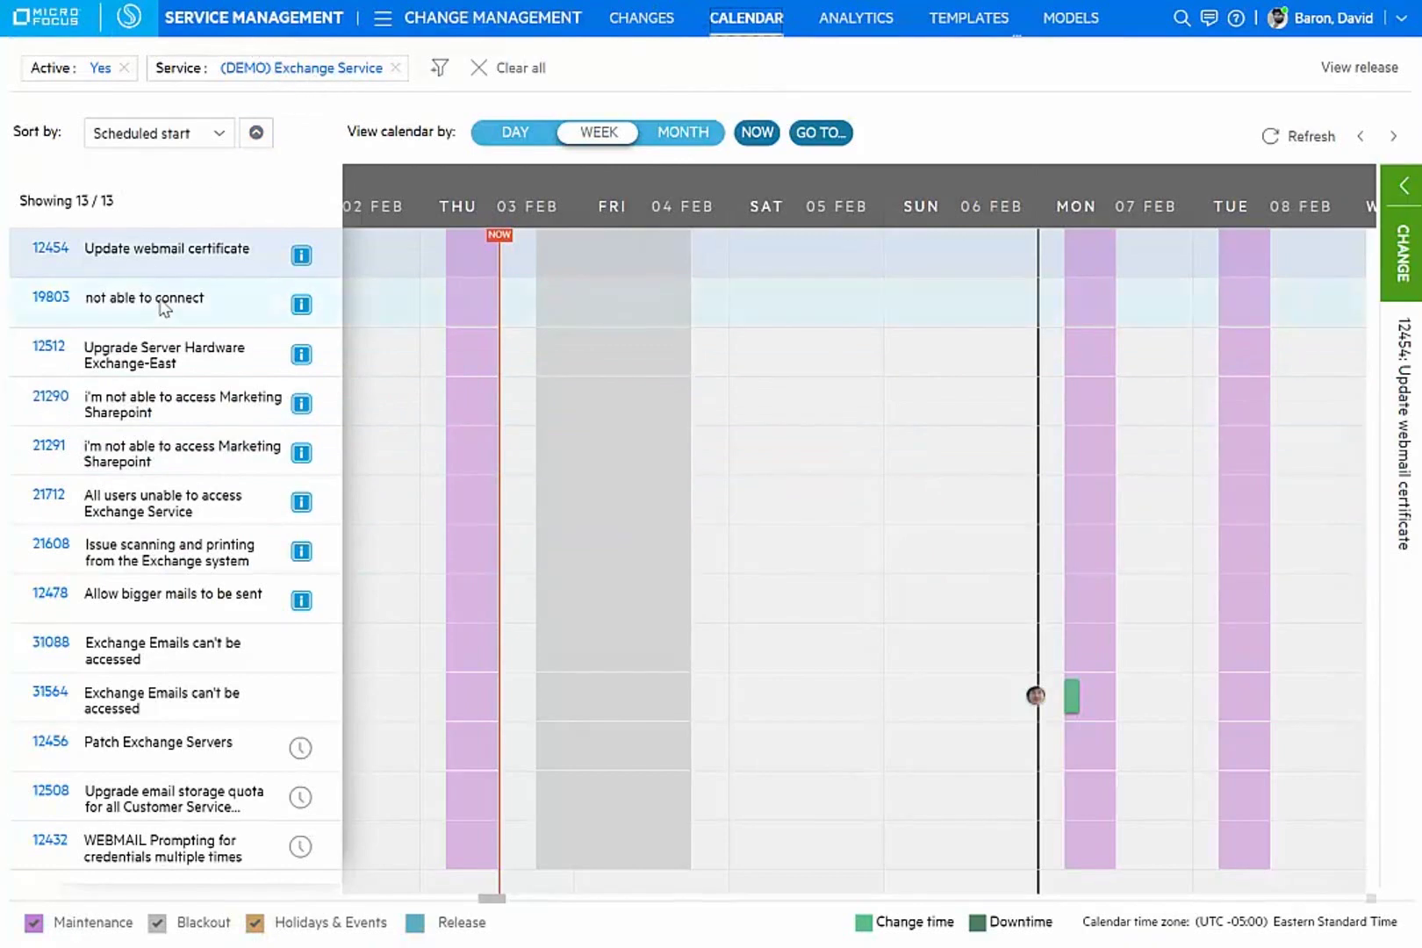
- Inspect the scheduled changes, including 31088, then search all records for 'Exchange'
{"action": "left_click", "coordinate": [1399, 210]}
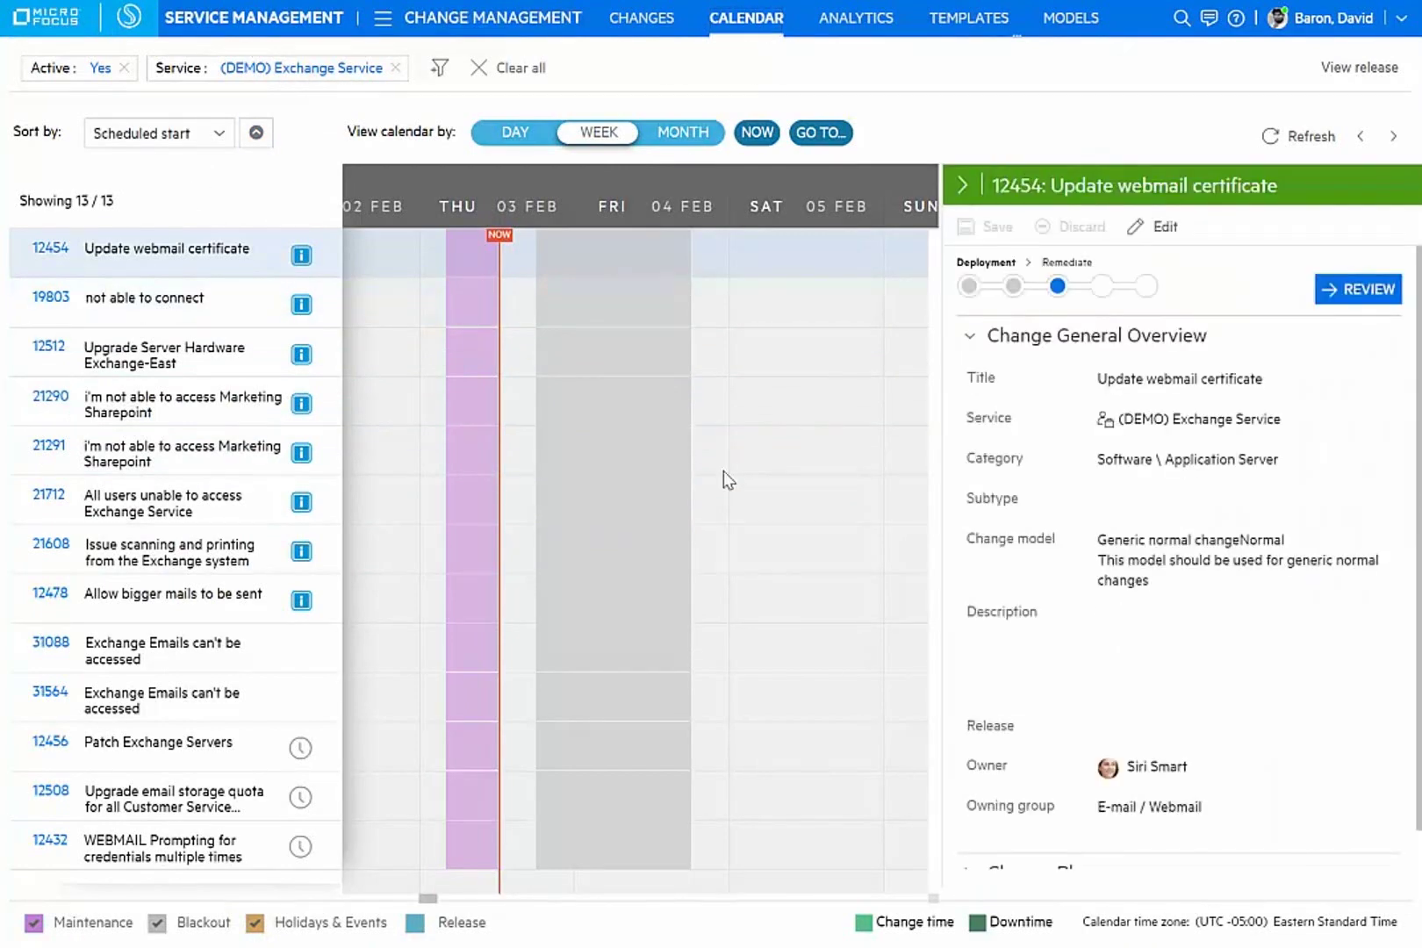
{"action": "left_click", "coordinate": [172, 656]}
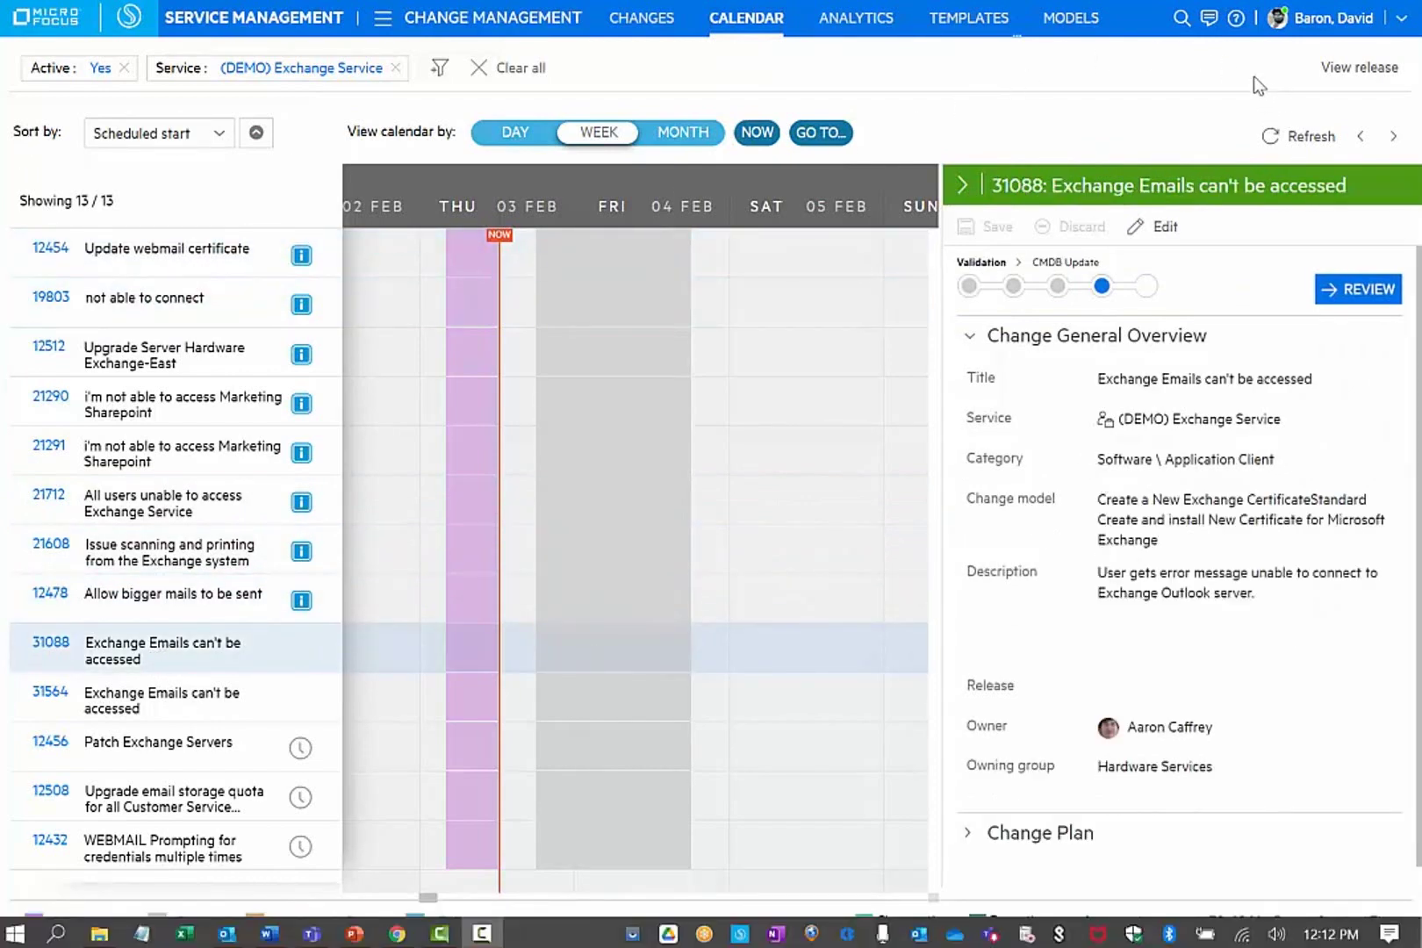
{"action": "left_click", "coordinate": [1181, 17]}
{"action": "type", "text": "Exchange"}
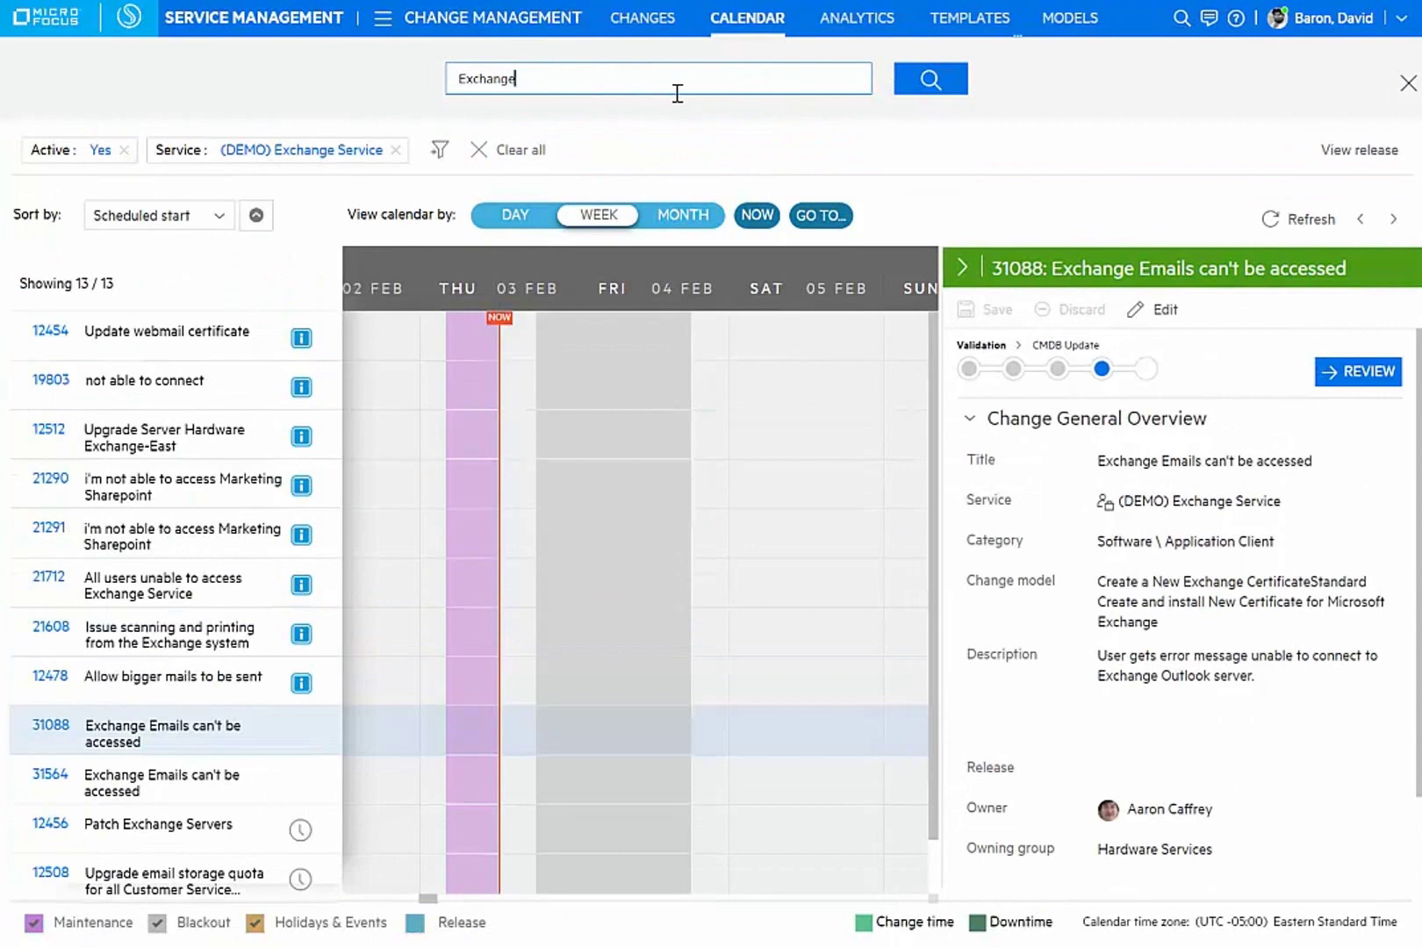
{"action": "key", "text": "Return"}
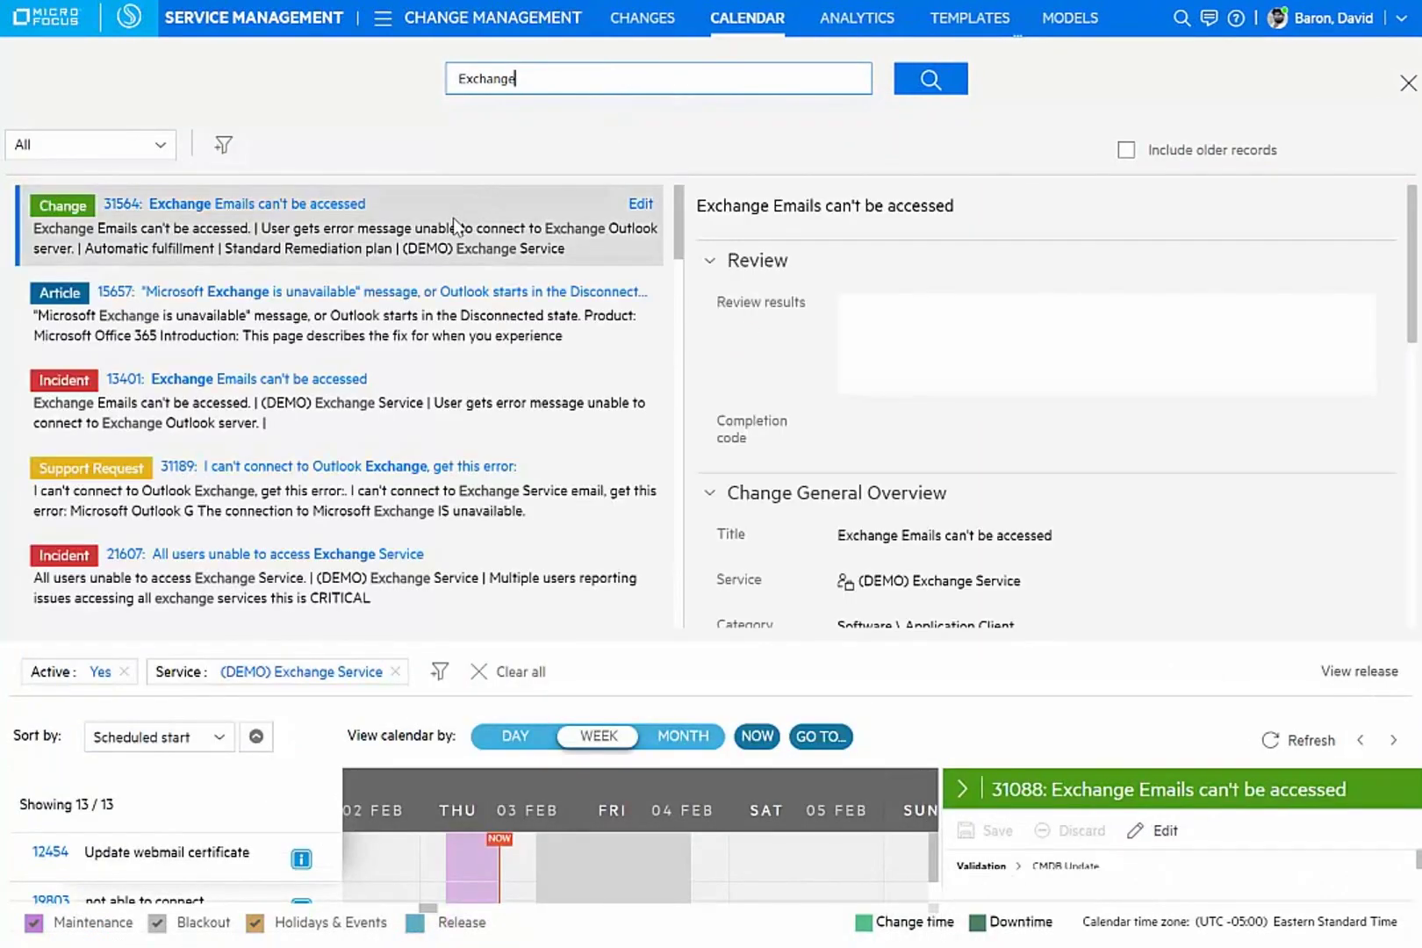
- Browse the Exchange results and open change 12512 in its full editing form
{"action": "left_click", "coordinate": [158, 332]}
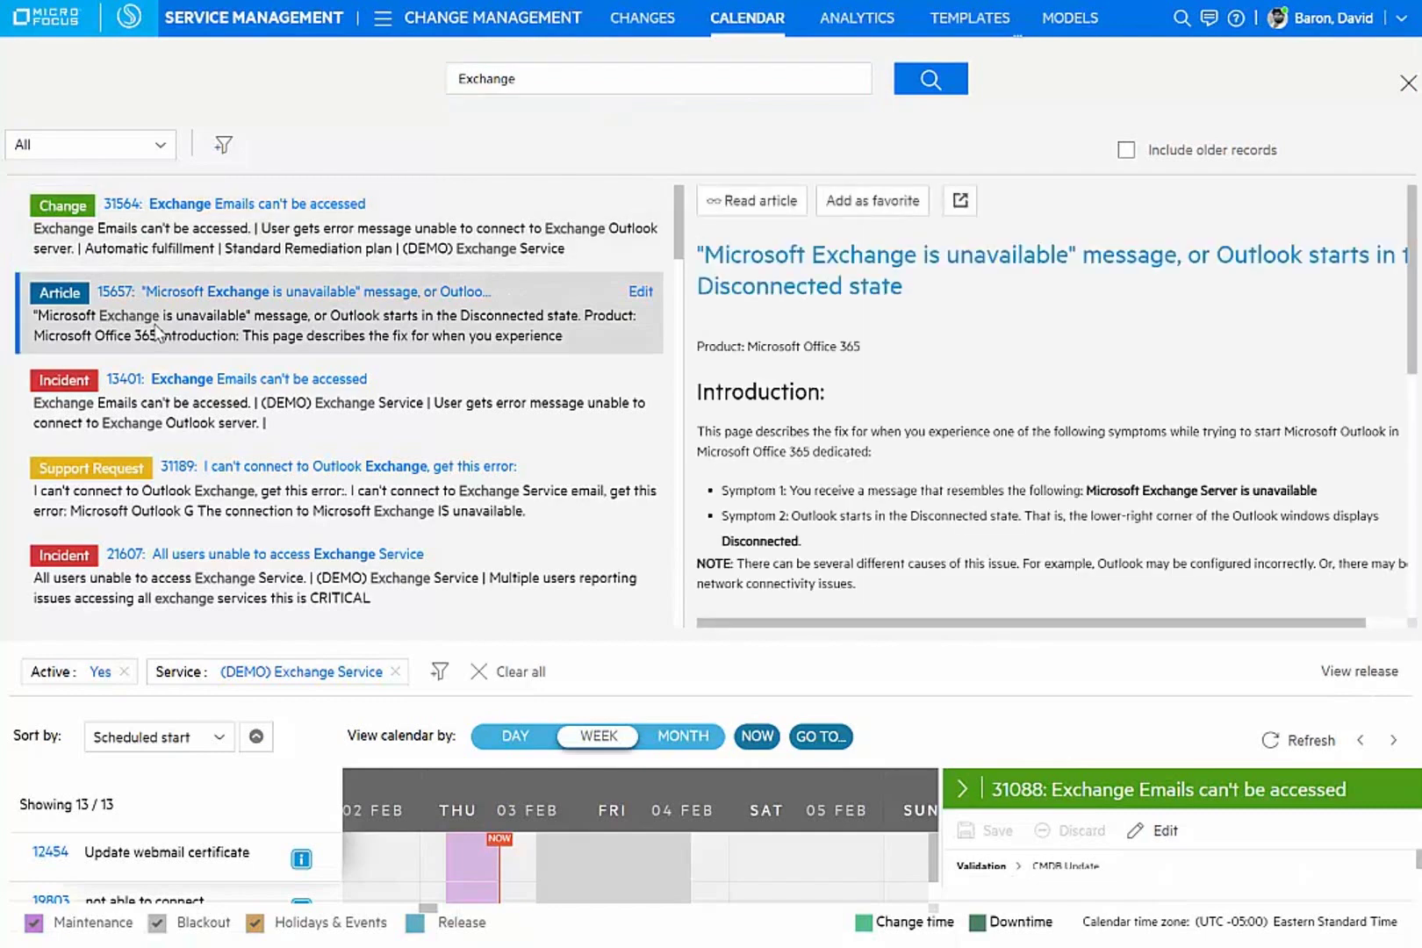
{"action": "left_click", "coordinate": [408, 419]}
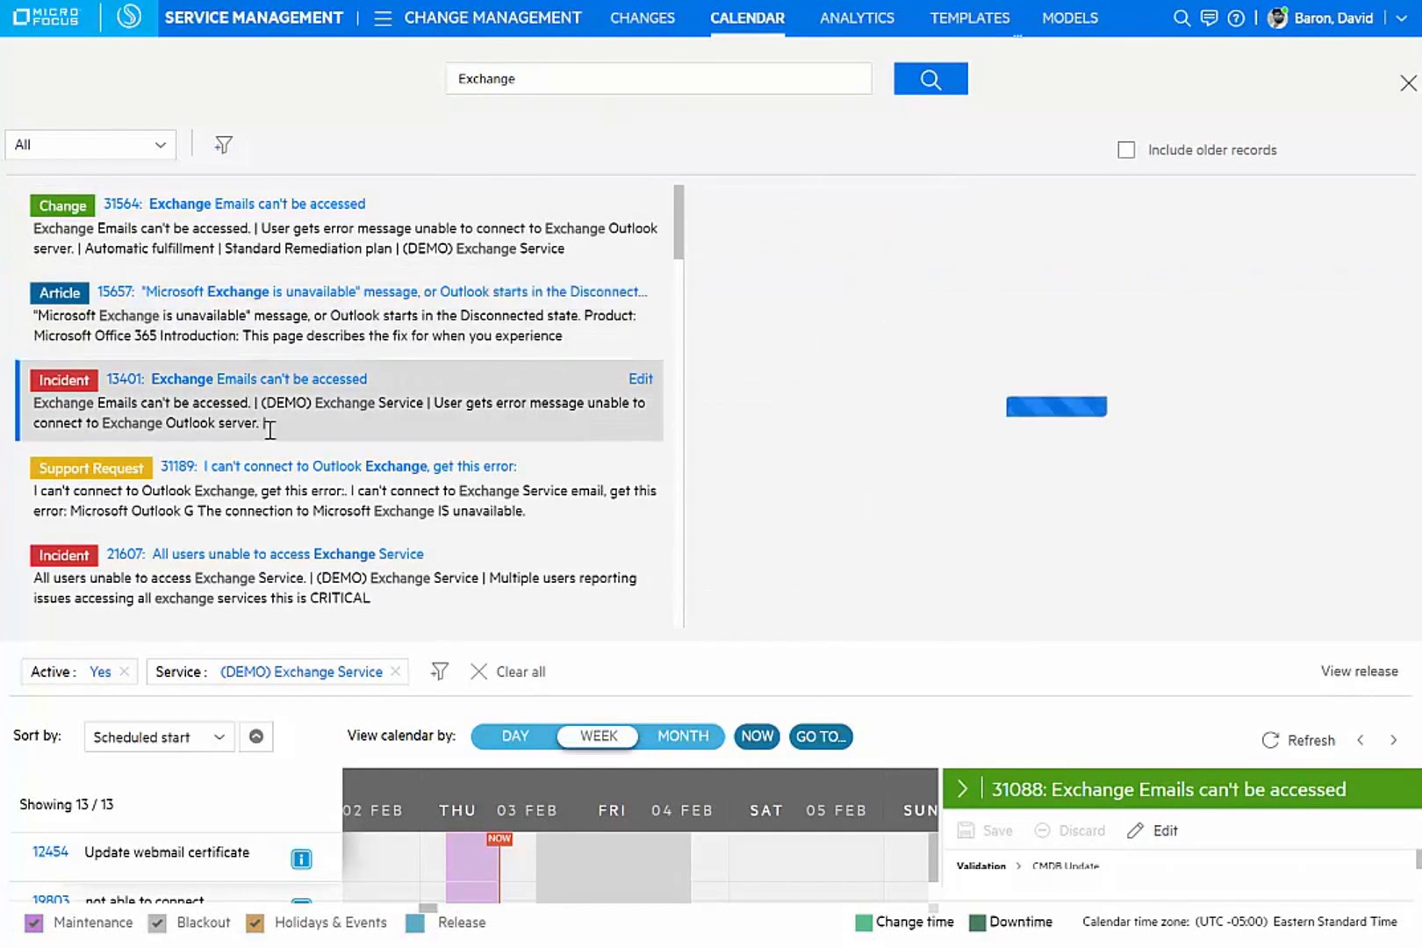
{"action": "left_click", "coordinate": [419, 452]}
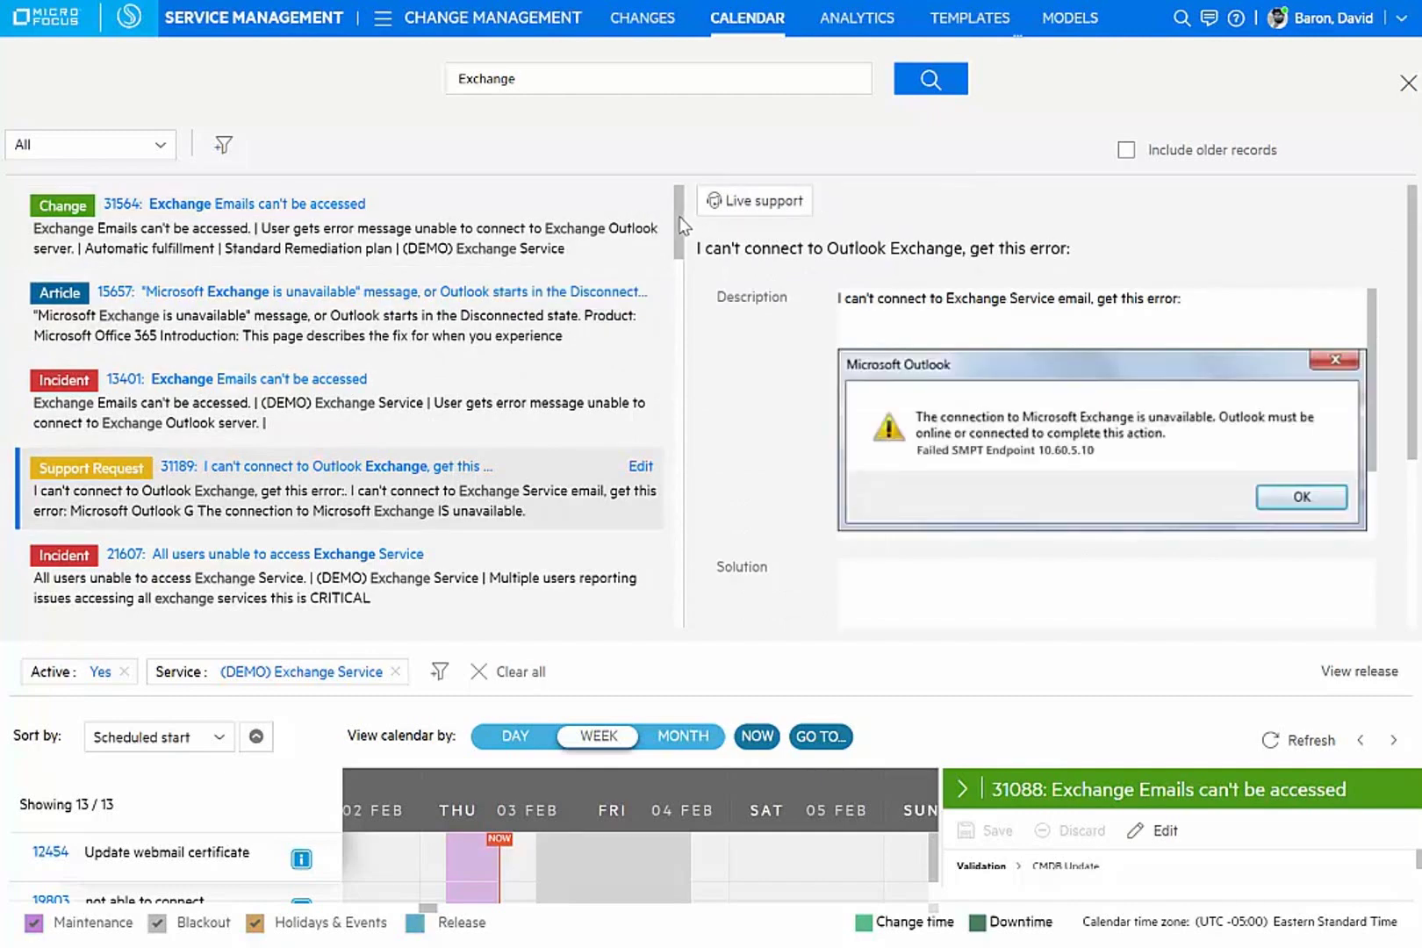
{"action": "left_click_drag", "start_coordinate": [681, 216], "coordinate": [680, 507]}
{"action": "left_click", "coordinate": [489, 484]}
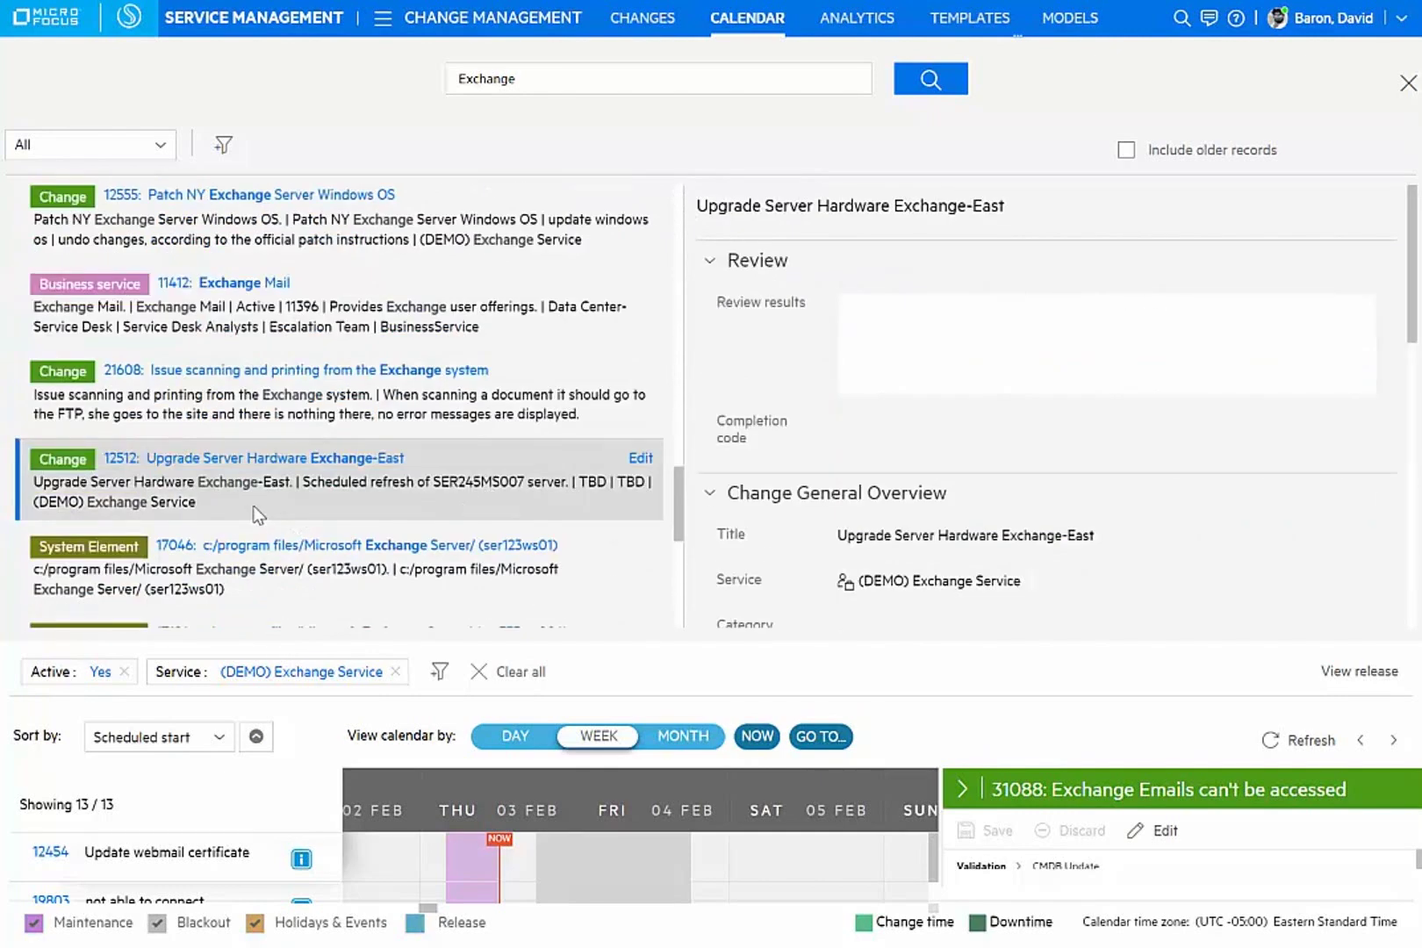
{"action": "left_click", "coordinate": [641, 458]}
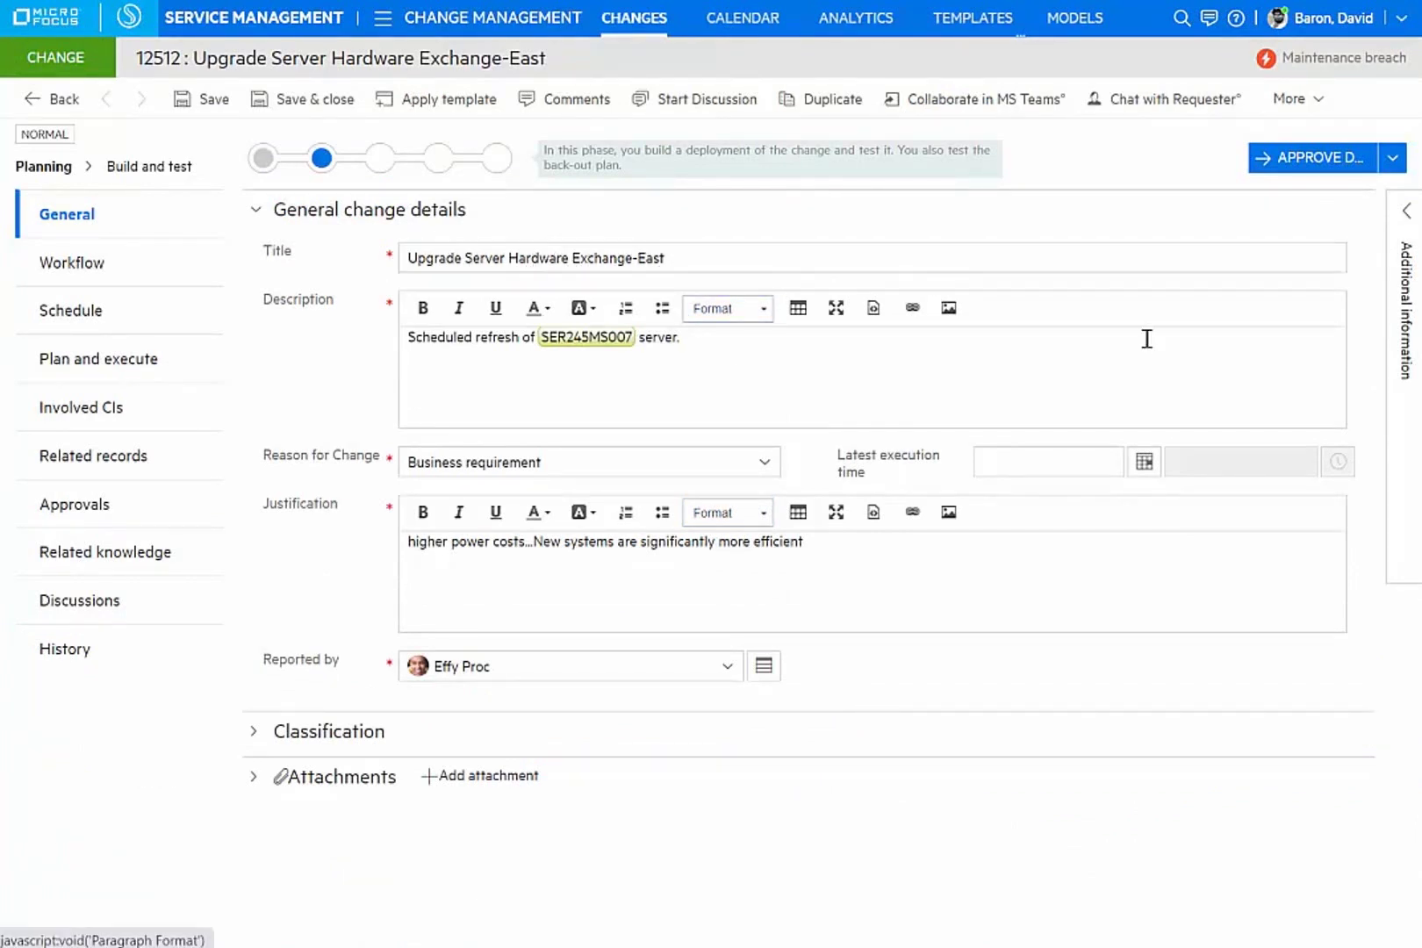
- Review change 12512's success analysis, risk charts and similar successful changes, then open Analytics
{"action": "left_click", "coordinate": [1411, 213]}
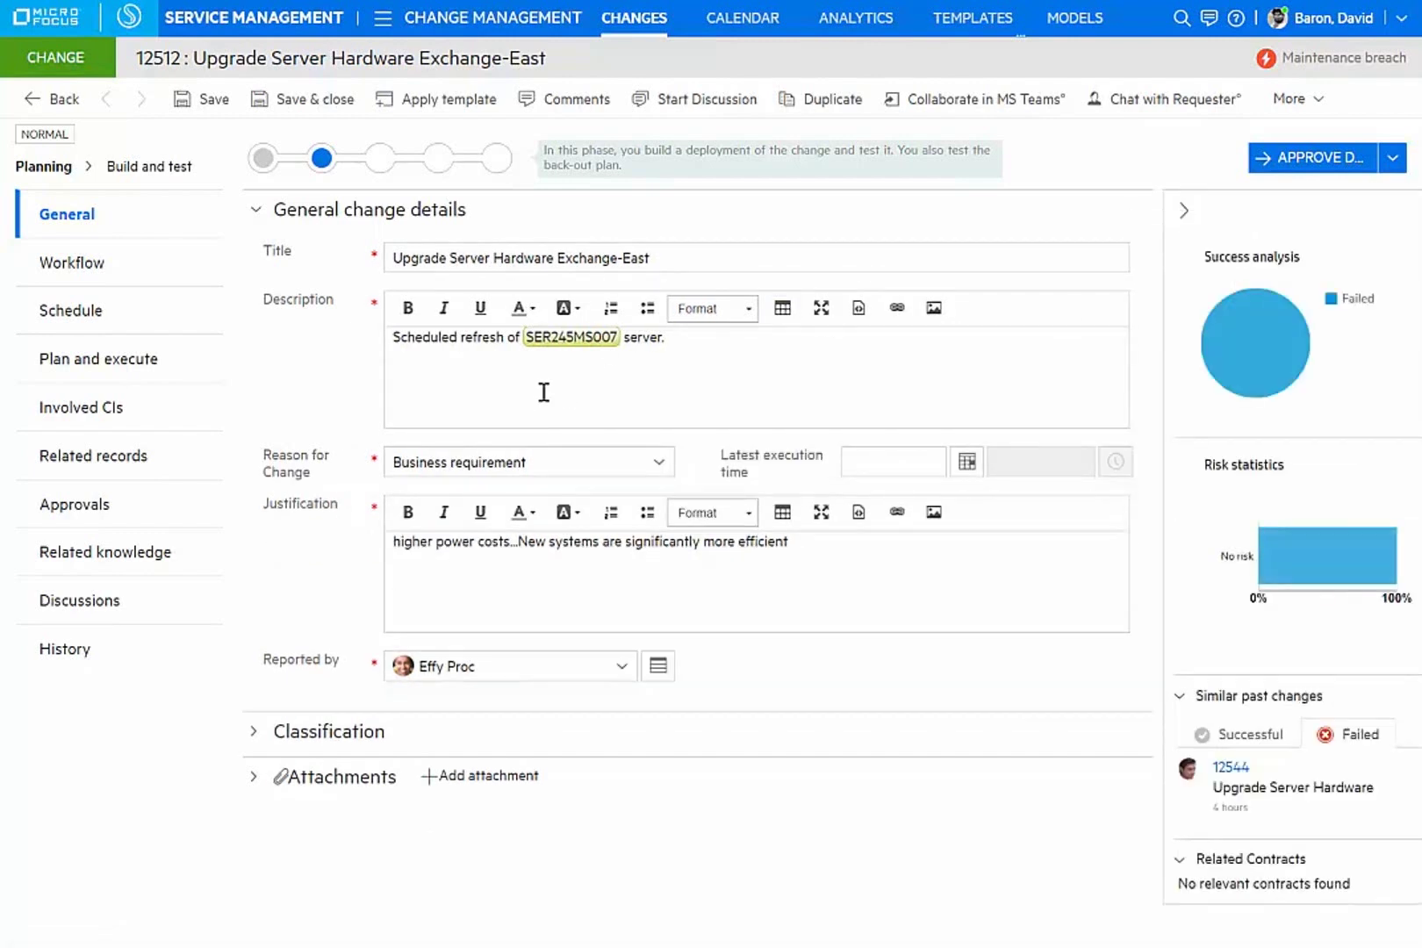
{"action": "mouse_move", "coordinate": [1239, 324]}
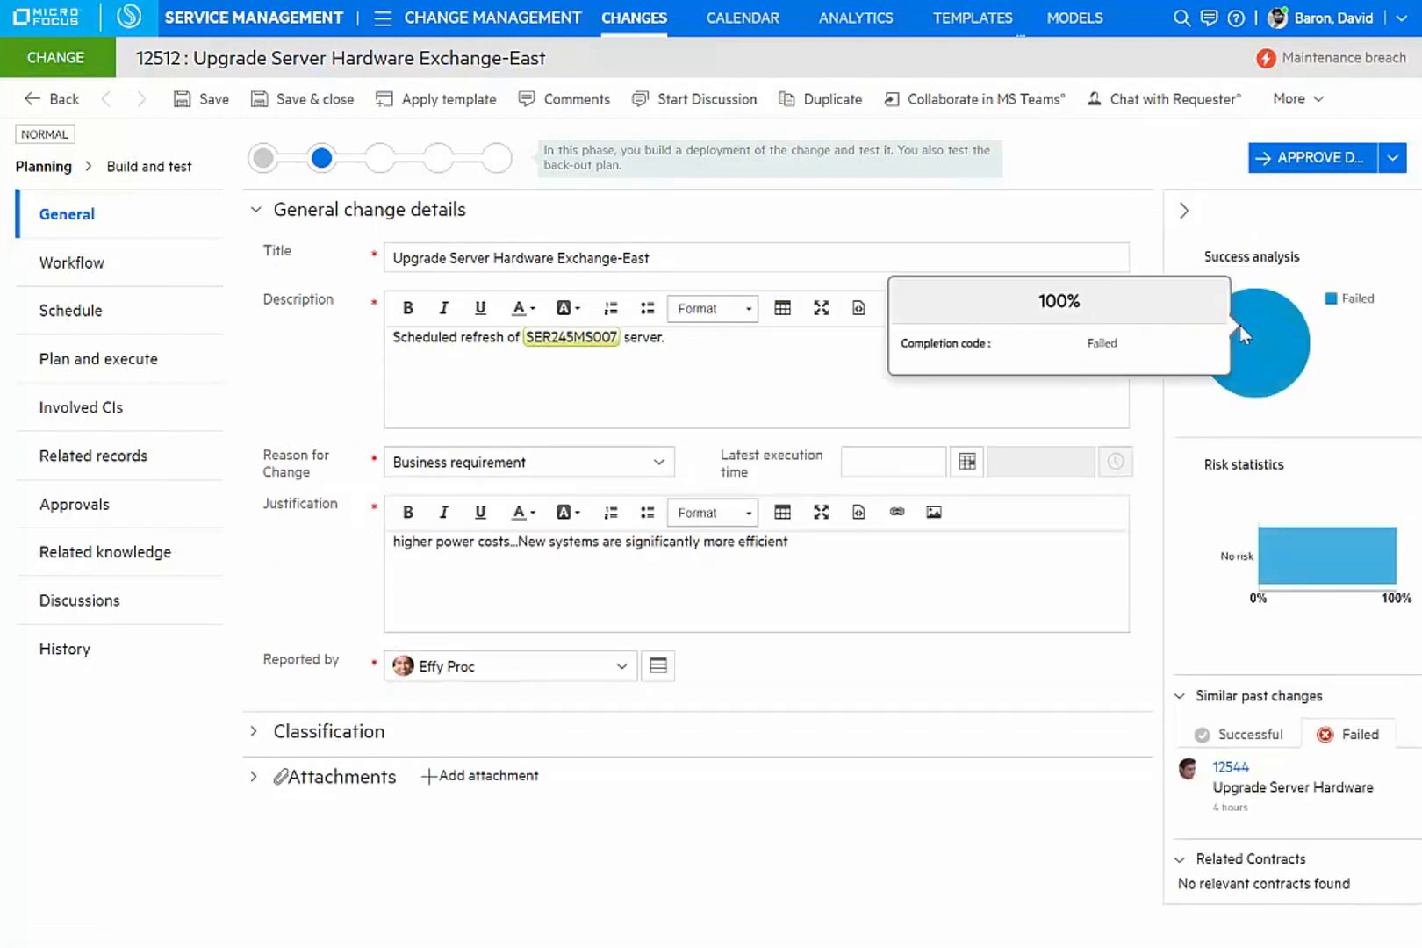
{"action": "mouse_move", "coordinate": [1263, 466]}
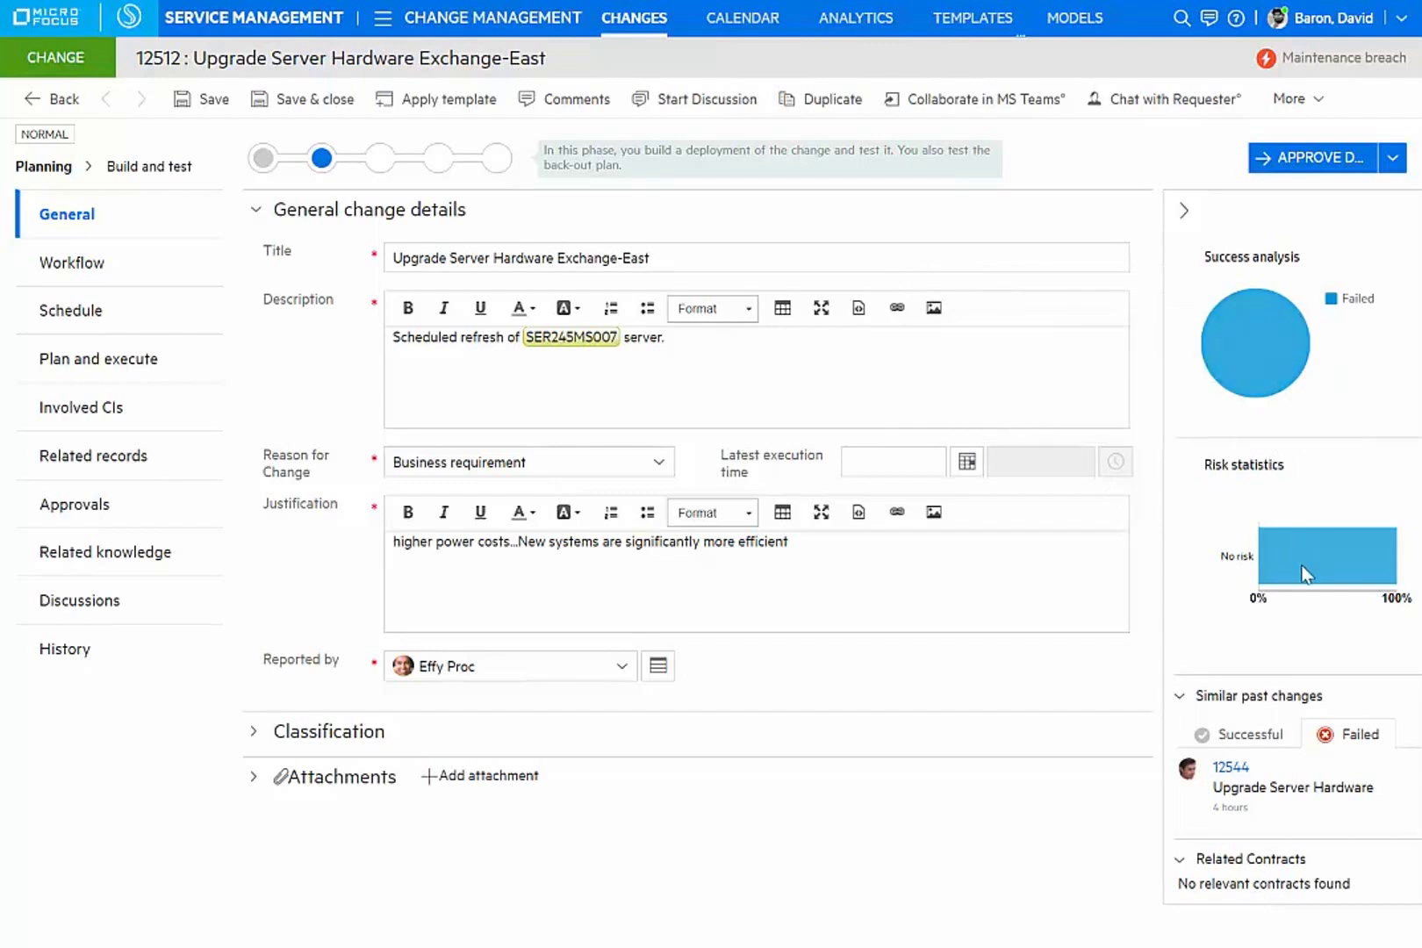
{"action": "mouse_move", "coordinate": [1322, 781]}
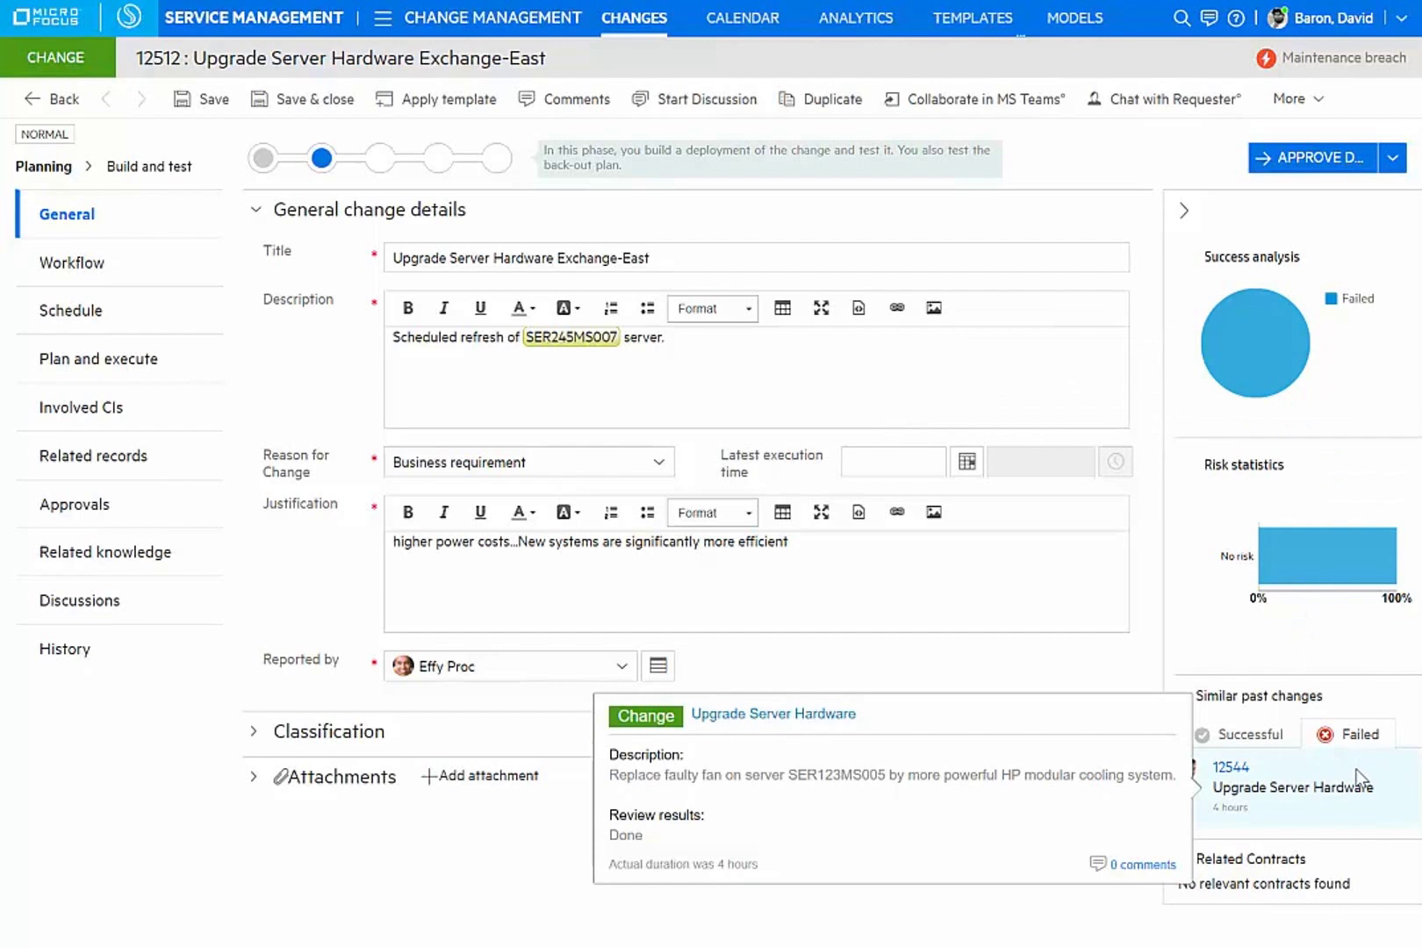
{"action": "left_click", "coordinate": [1267, 737]}
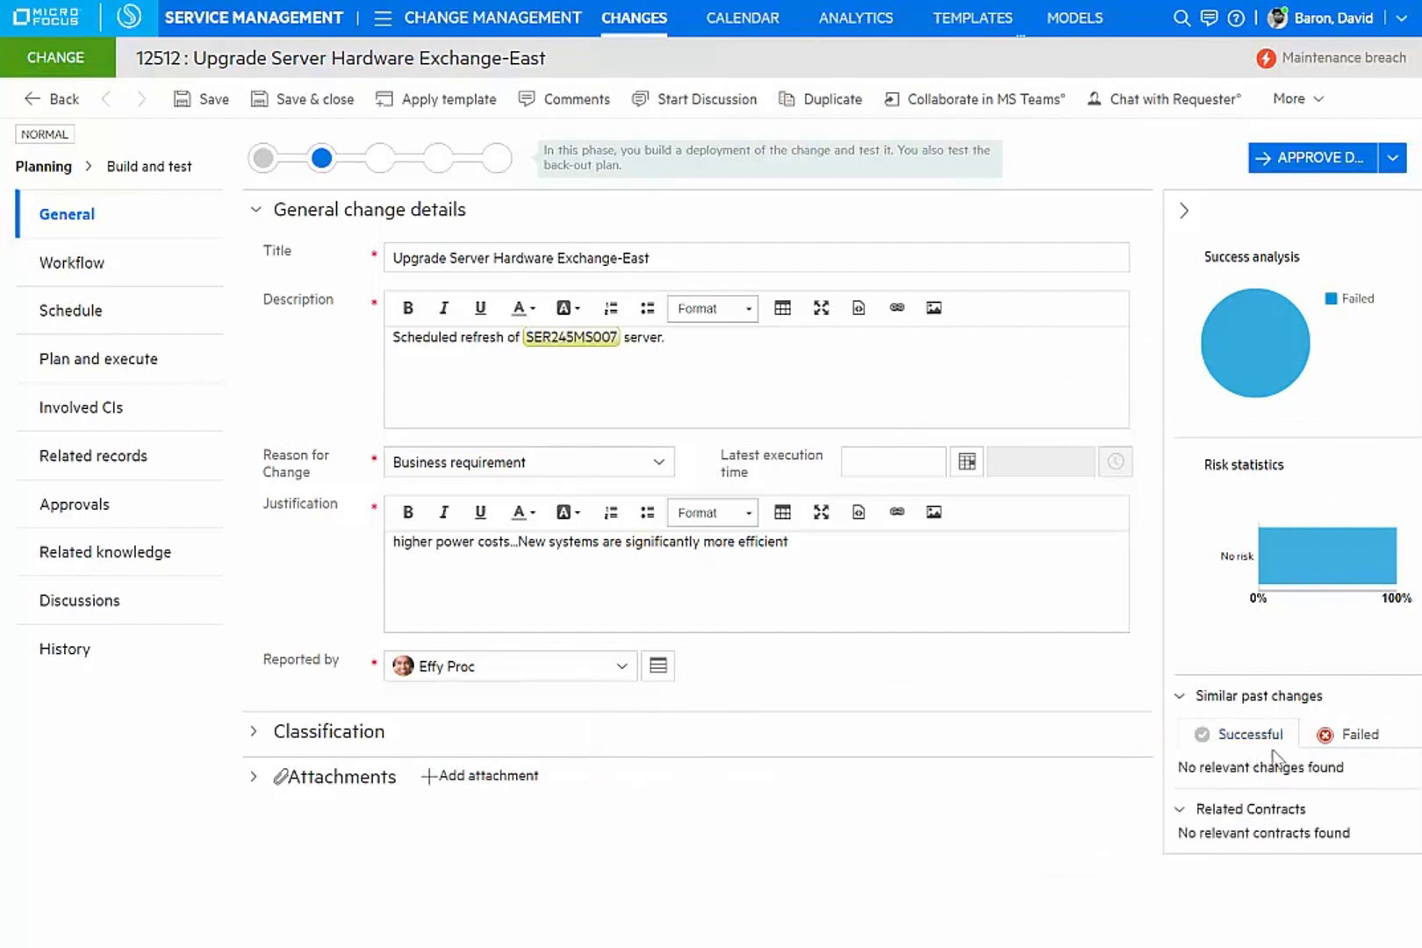
{"action": "left_click", "coordinate": [847, 21]}
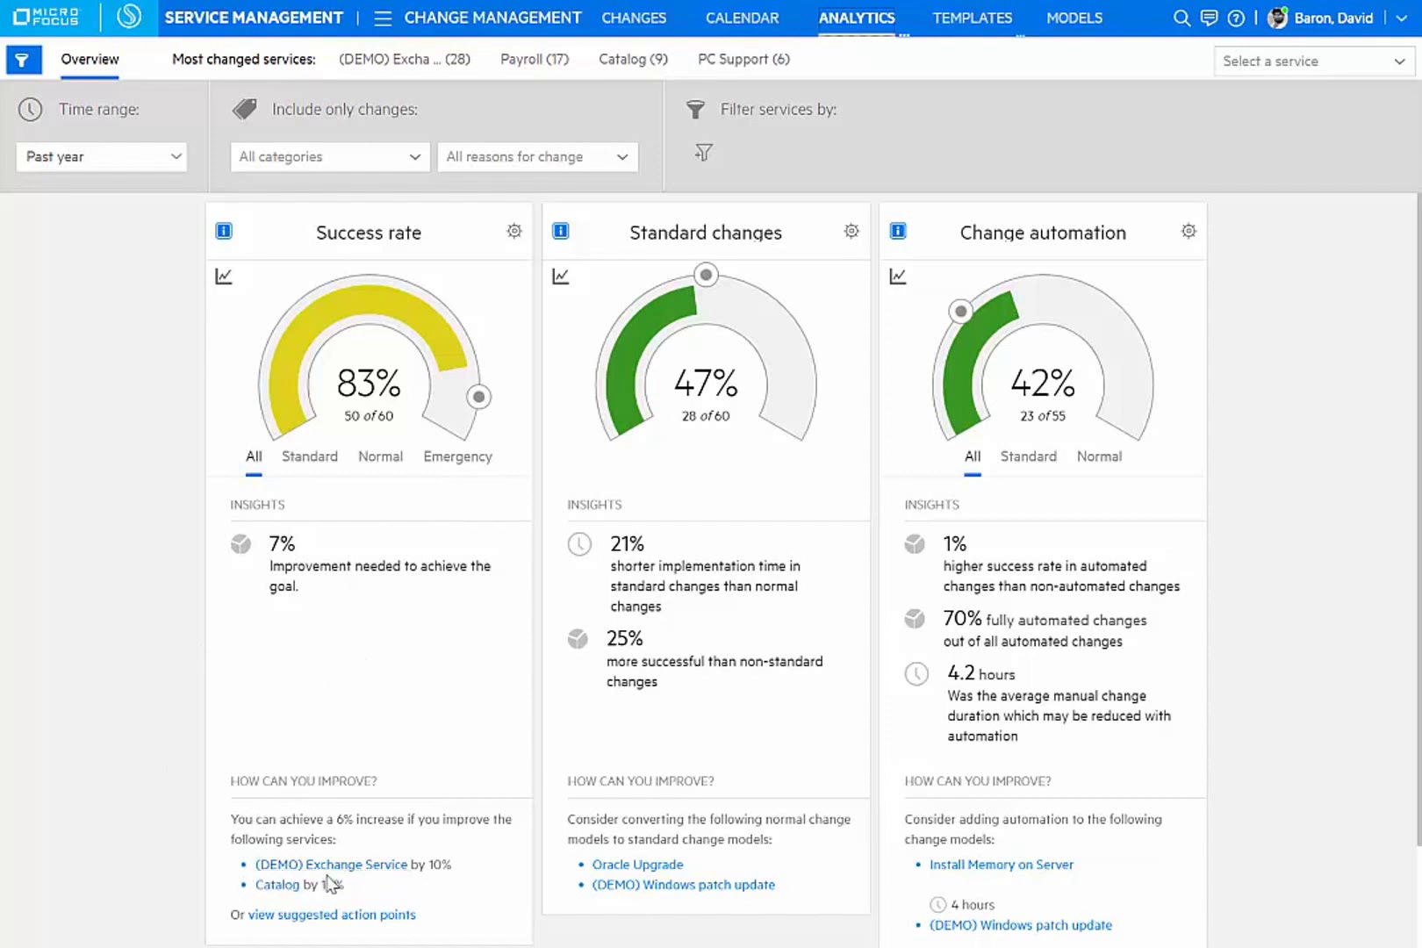
- Drill into (DEMO) Exchange Service analytics and review its 79% success-rate gauges
{"action": "left_click", "coordinate": [378, 869]}
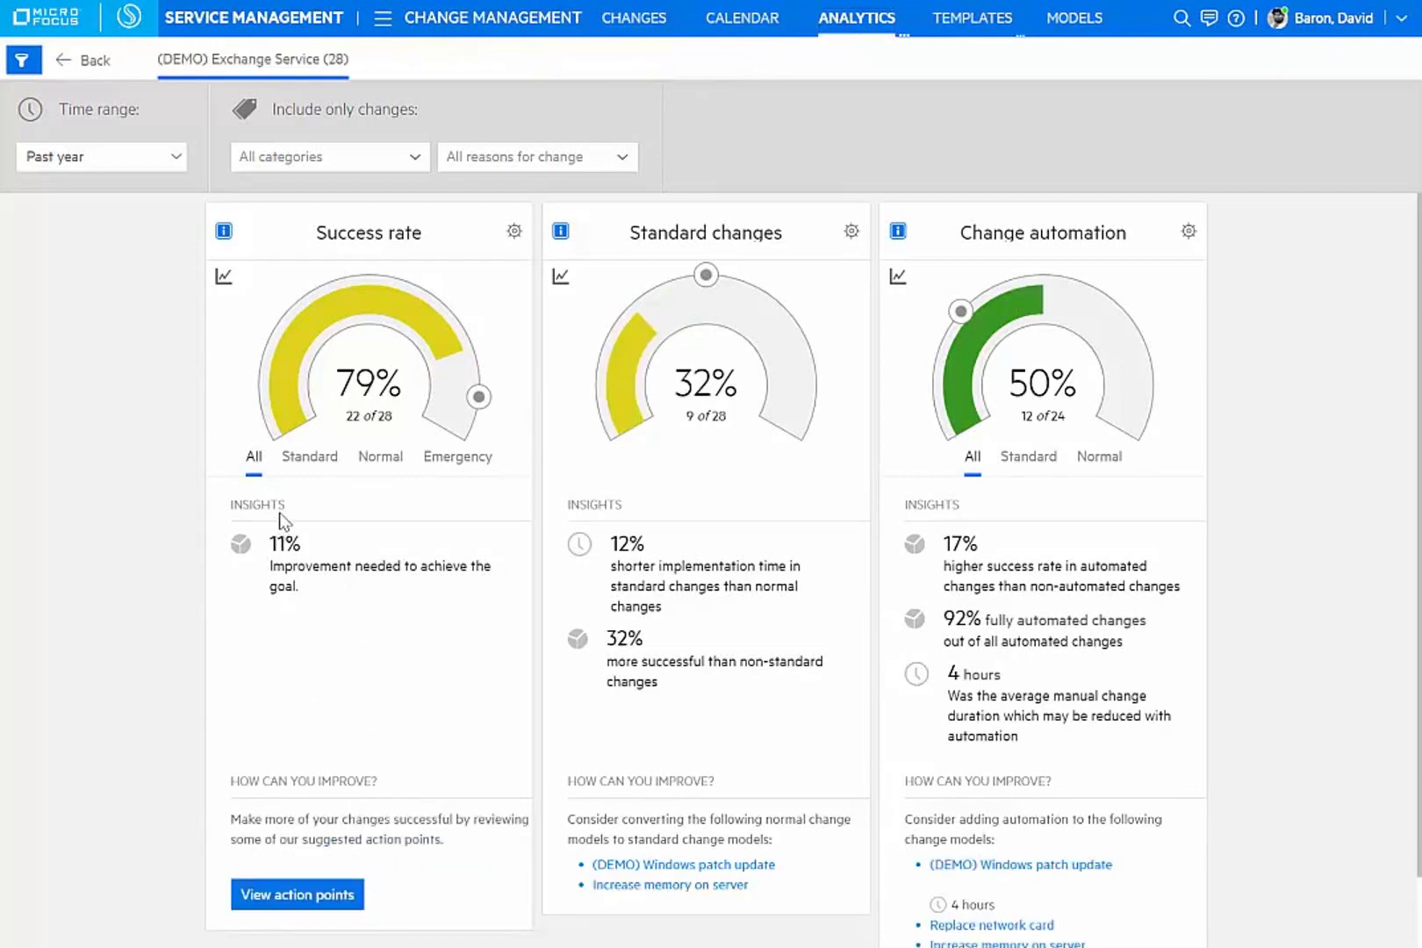
{"action": "mouse_move", "coordinate": [360, 395]}
{"action": "mouse_move", "coordinate": [1036, 313]}
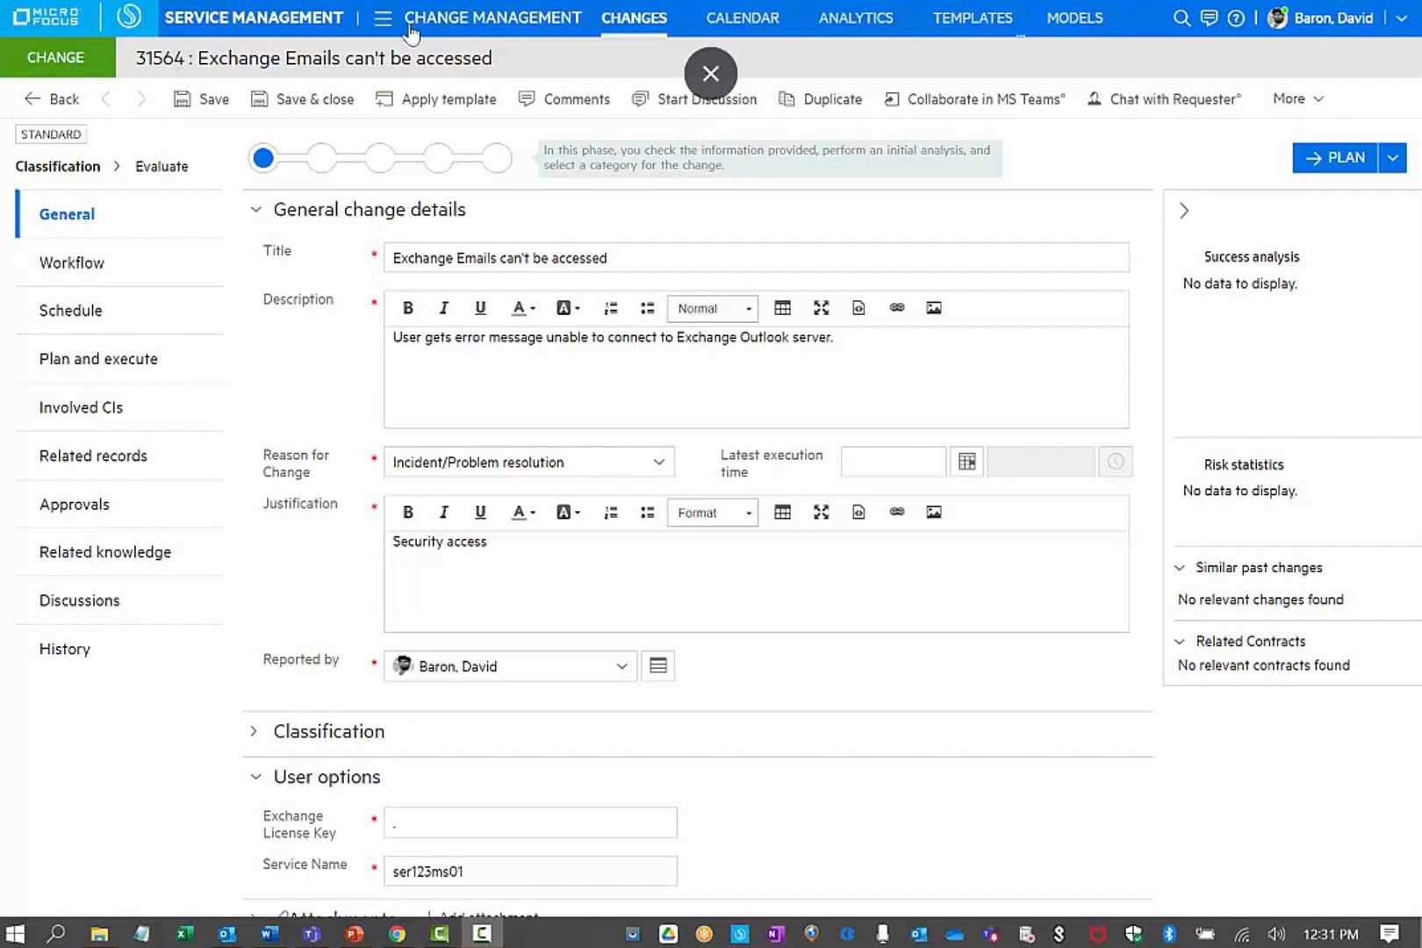
- Go to Run > Software Asset through the main navigation menu
{"action": "left_click", "coordinate": [384, 17]}
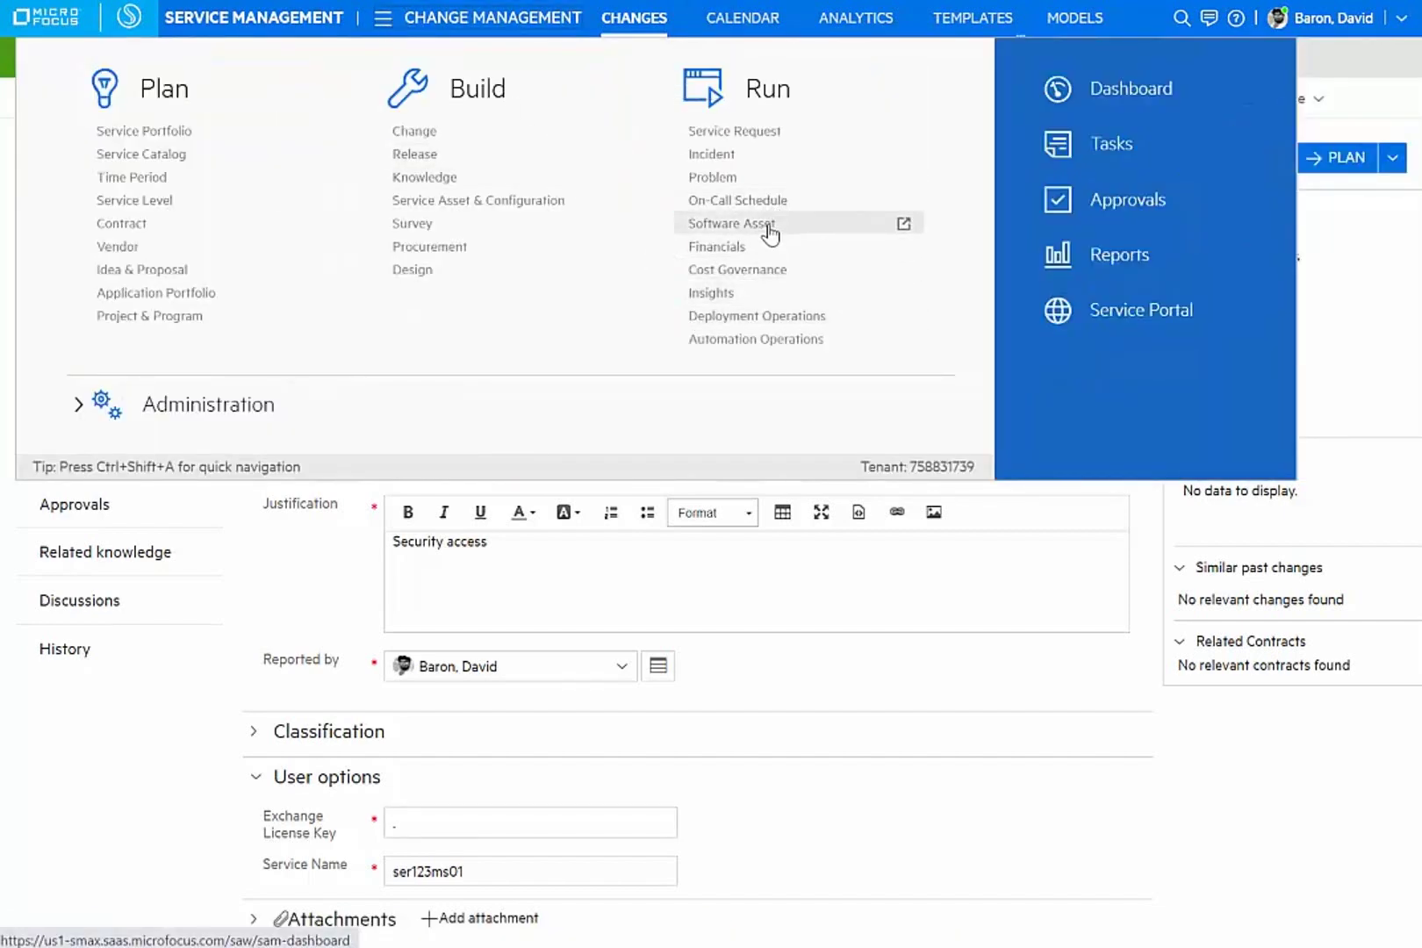
{"action": "left_click", "coordinate": [769, 233]}
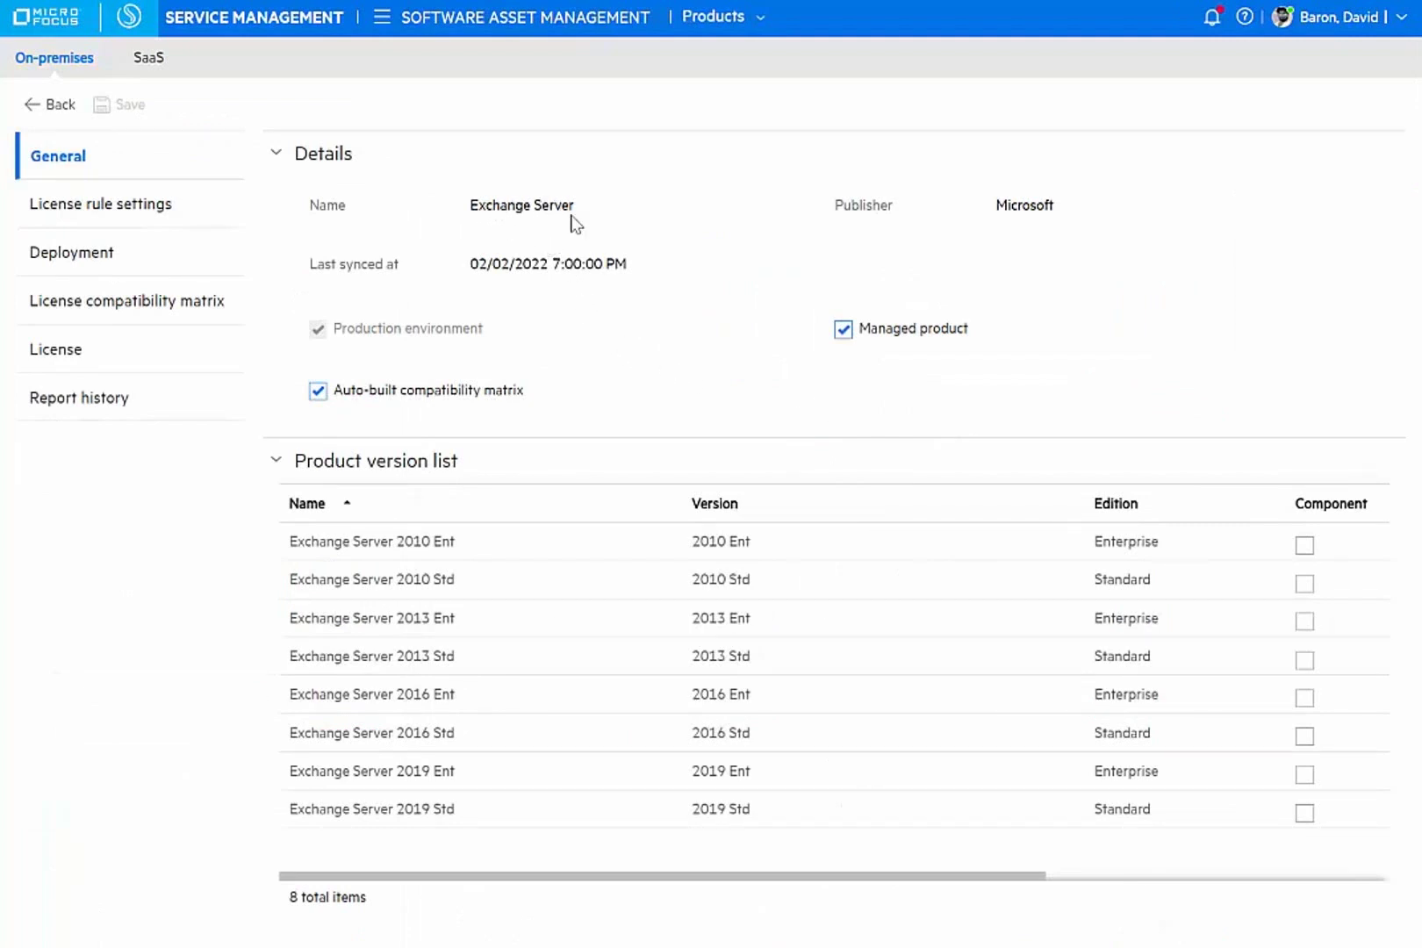
- Review Exchange Server's license compatibility matrix, deployments and its 100-point Microsoft Exchange license
{"action": "left_click", "coordinate": [138, 301]}
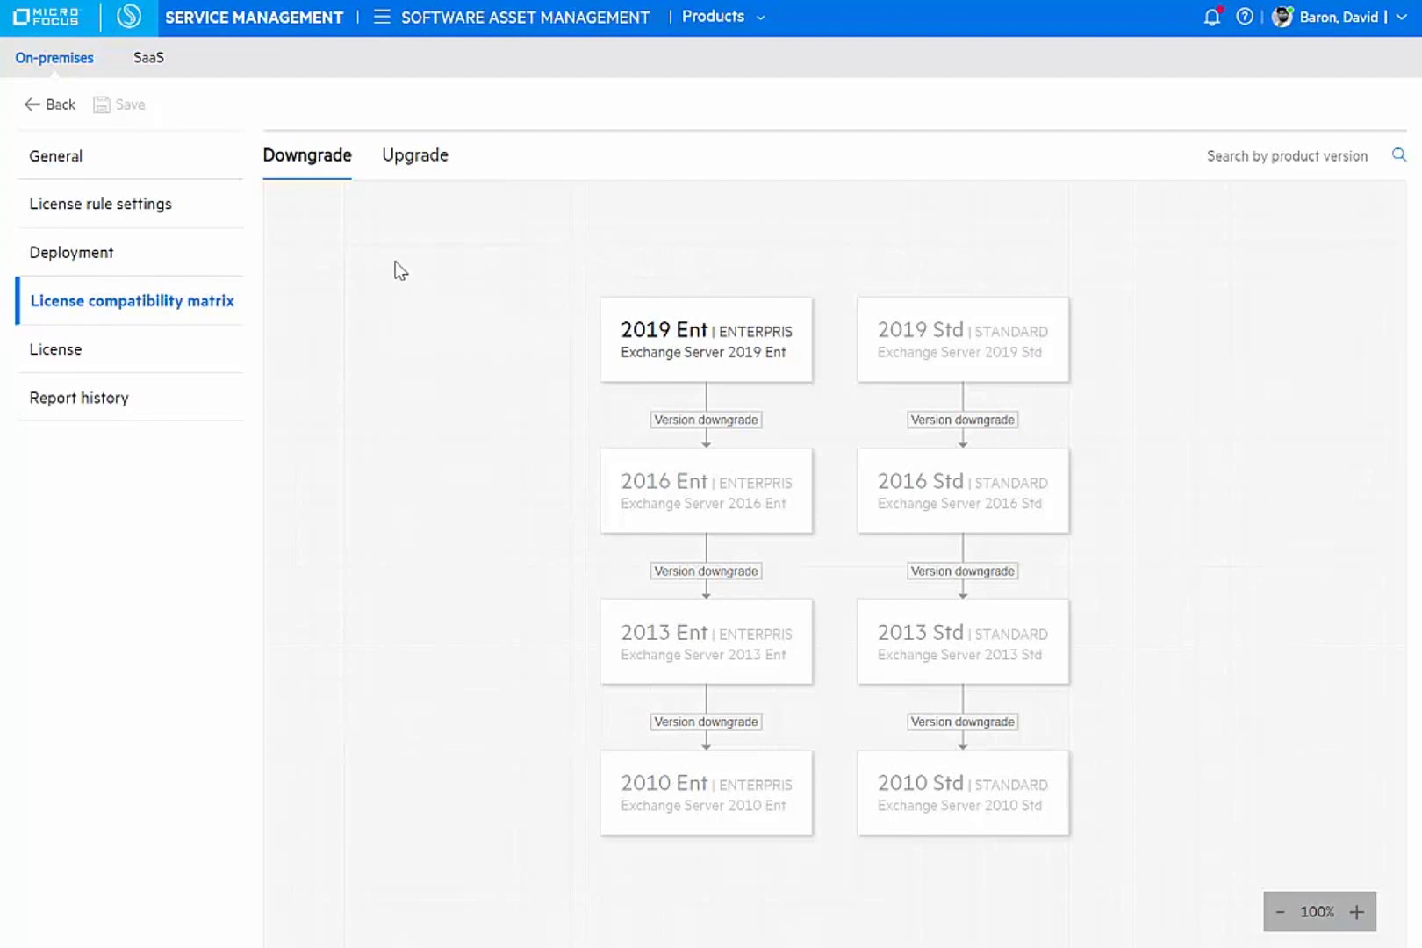
{"action": "left_click", "coordinate": [74, 252]}
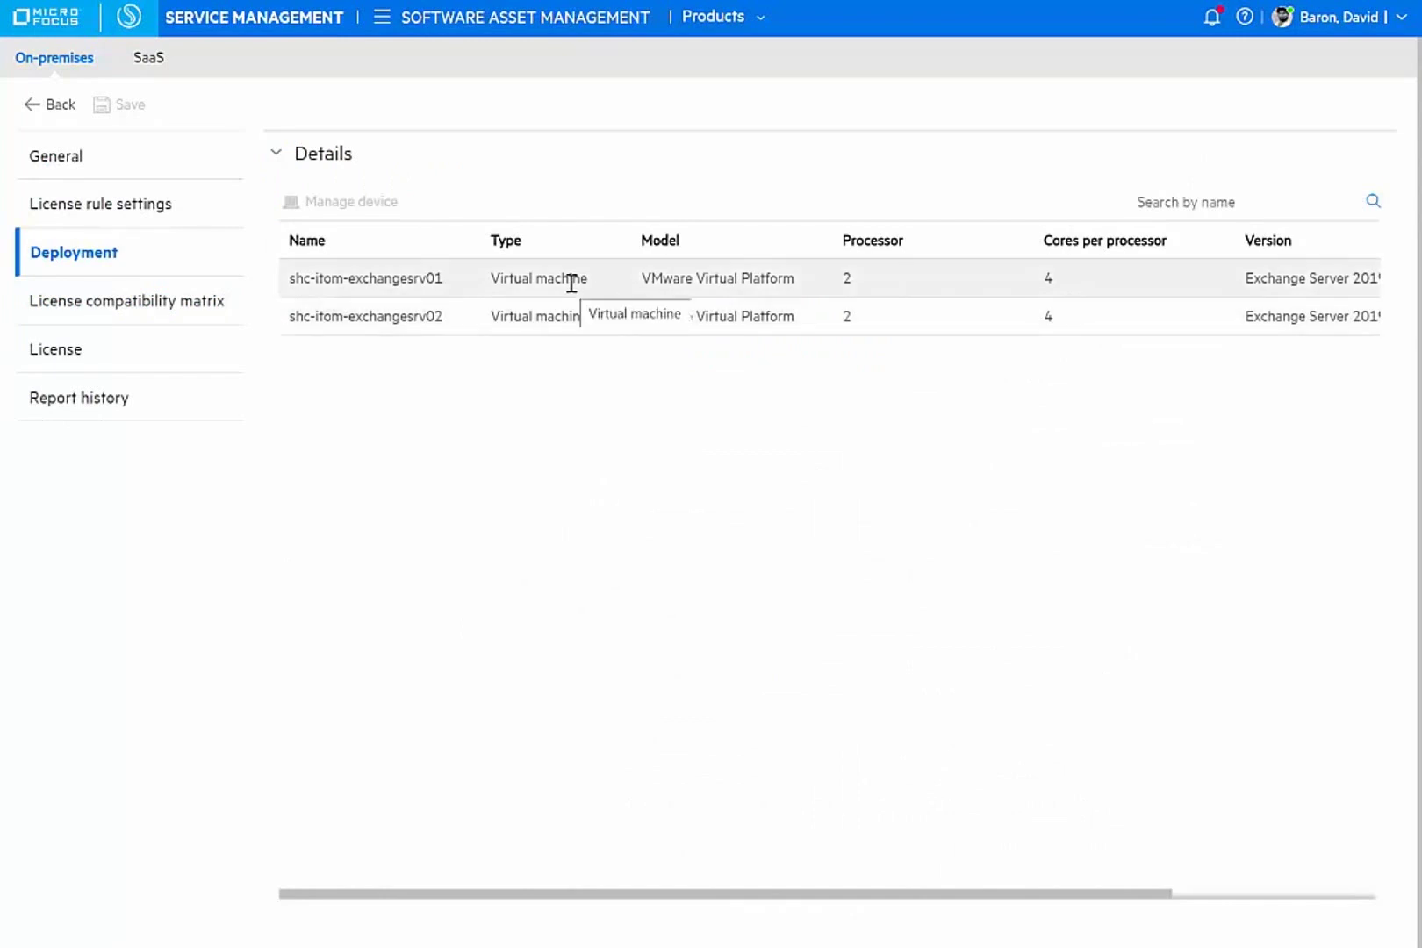
{"action": "mouse_move", "coordinate": [711, 74]}
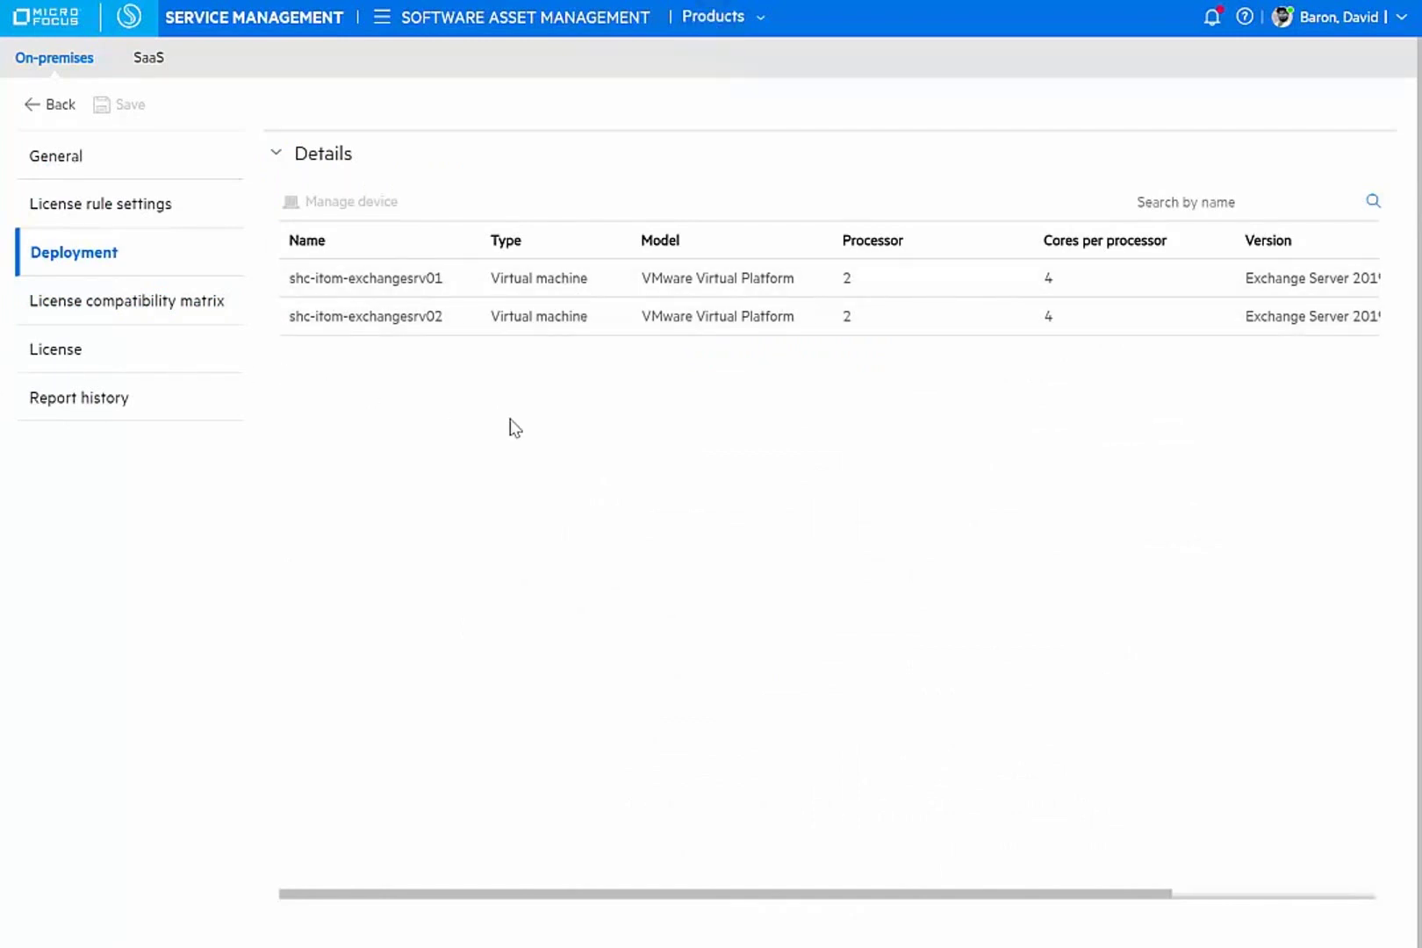
{"action": "left_click", "coordinate": [72, 361]}
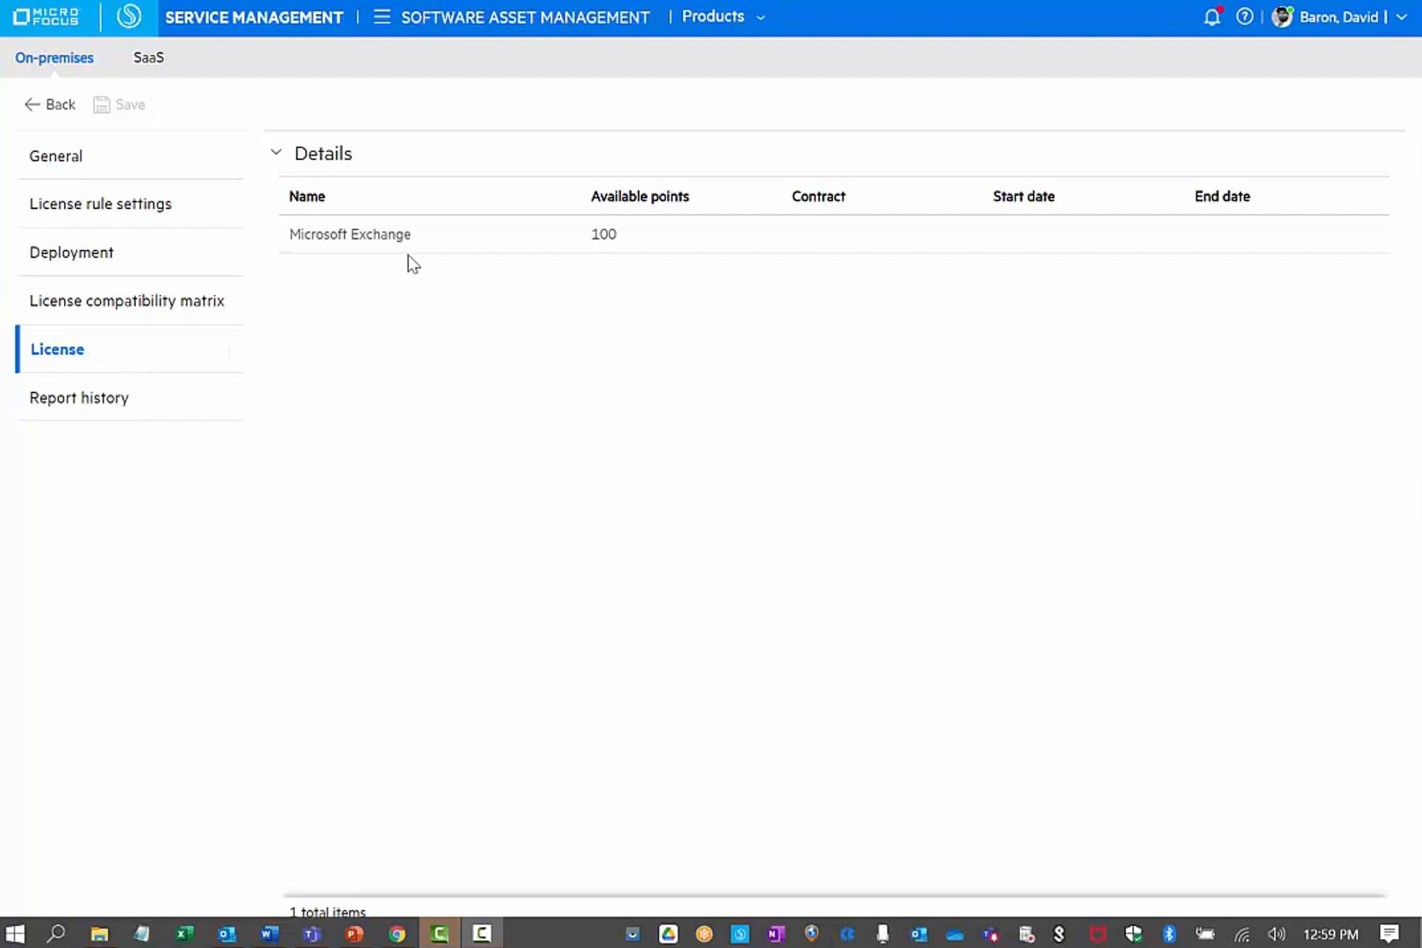
- Open license 31565, check its 100 total rights and Coro contract, then select its license key
{"action": "left_click", "coordinate": [374, 235]}
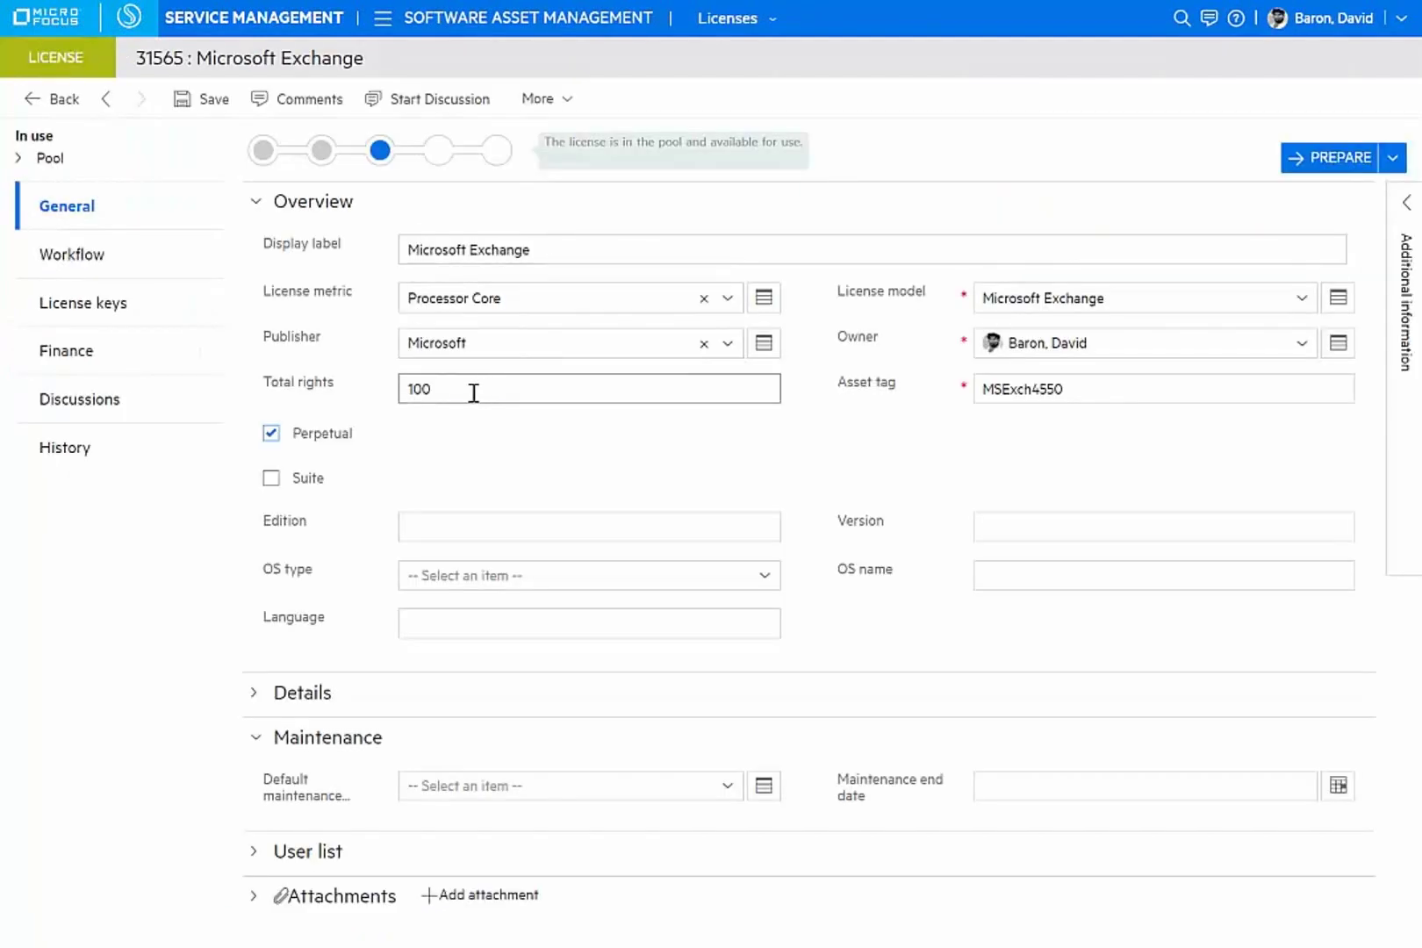
{"action": "left_click_drag", "start_coordinate": [473, 394], "coordinate": [356, 396]}
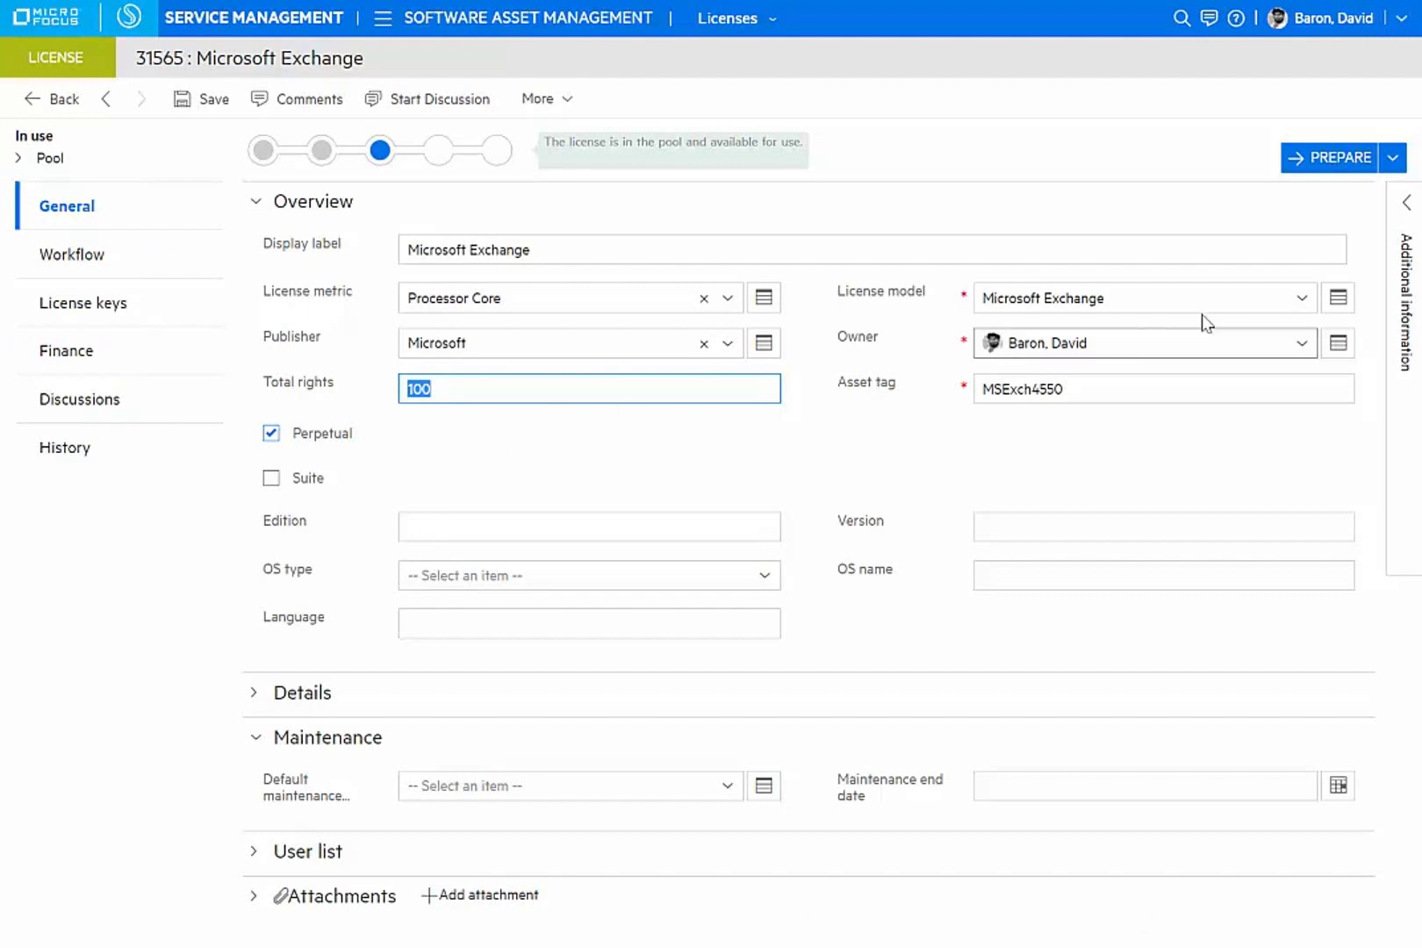
{"action": "left_click", "coordinate": [1408, 209]}
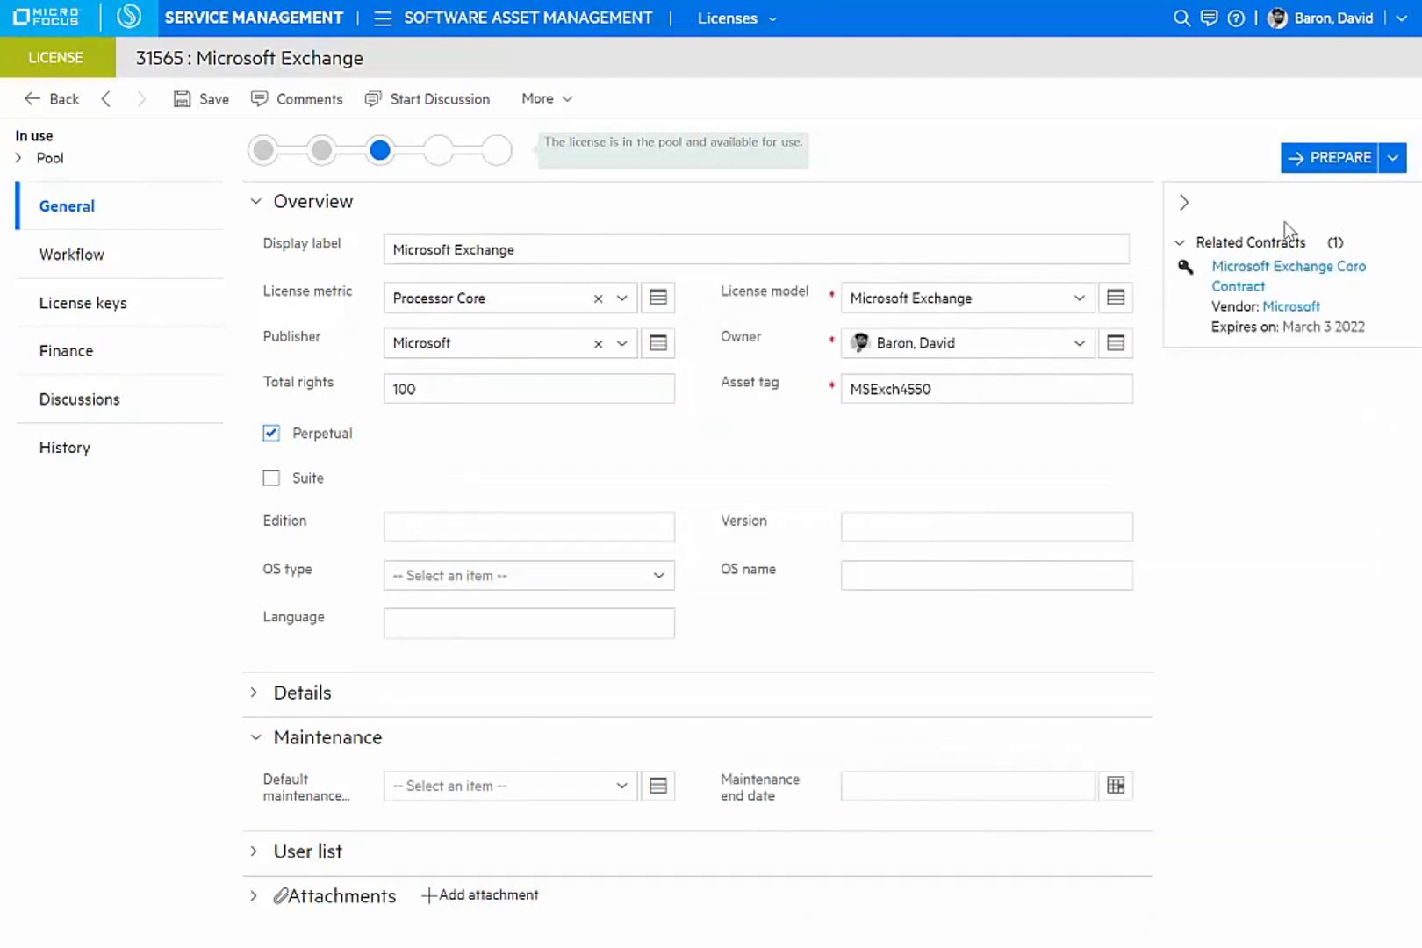
{"action": "left_click", "coordinate": [1299, 273]}
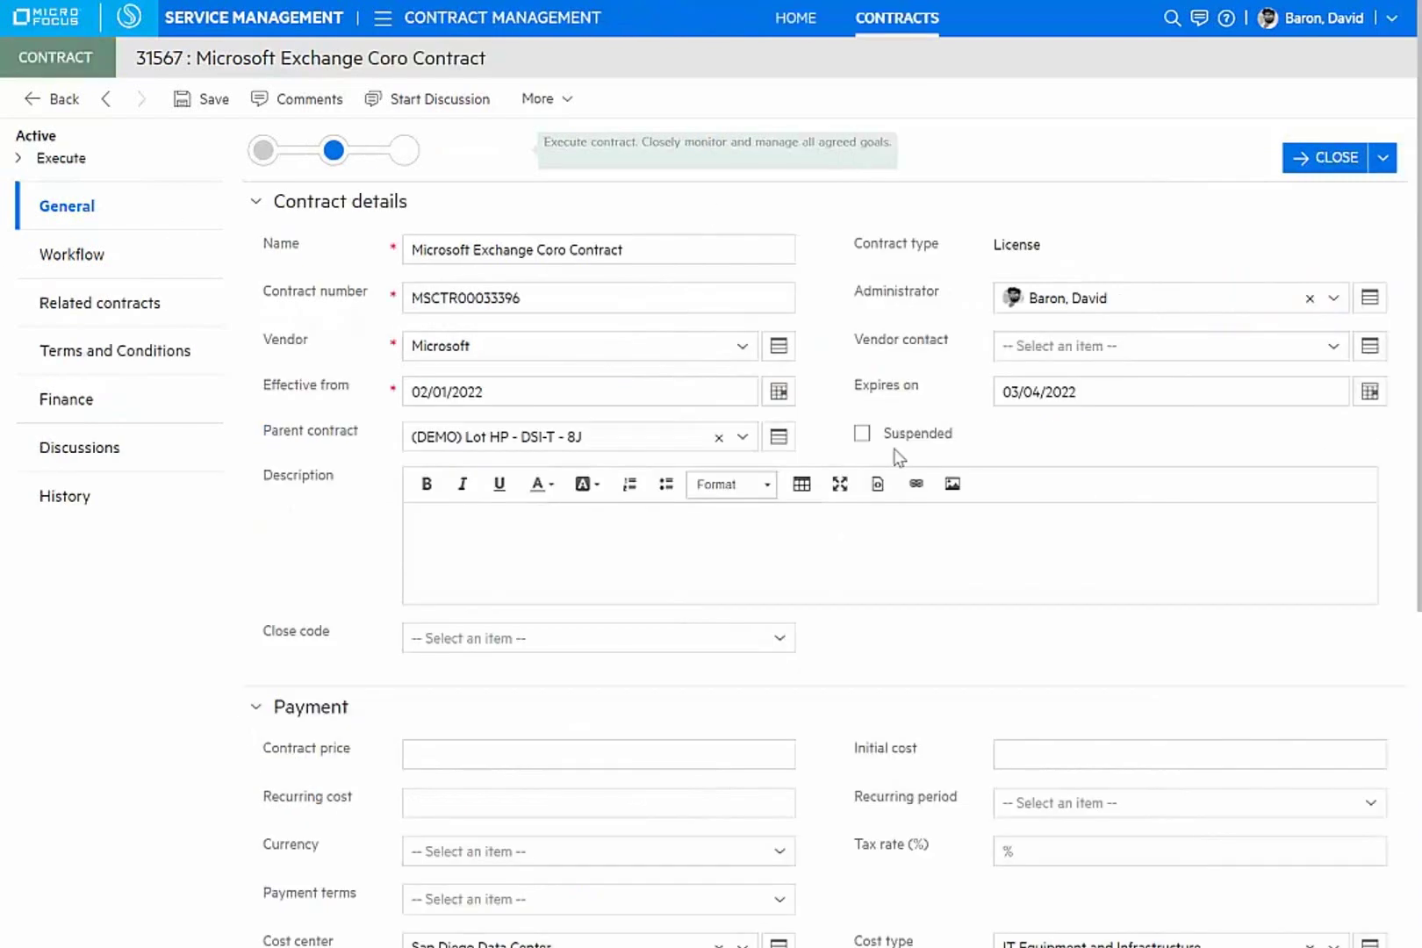
{"action": "left_click", "coordinate": [69, 306]}
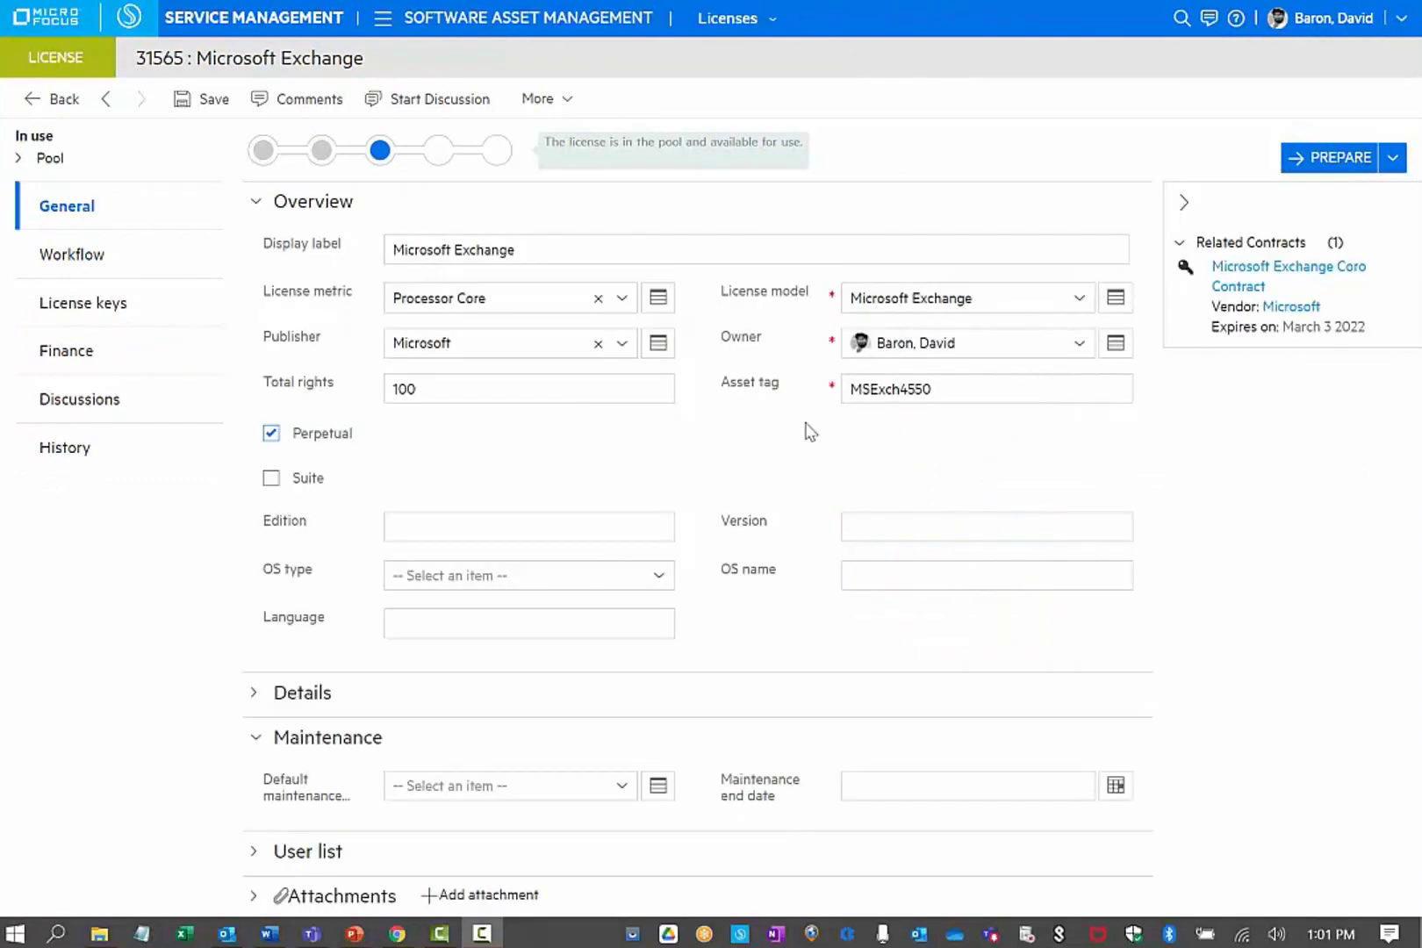
{"action": "left_click", "coordinate": [99, 311]}
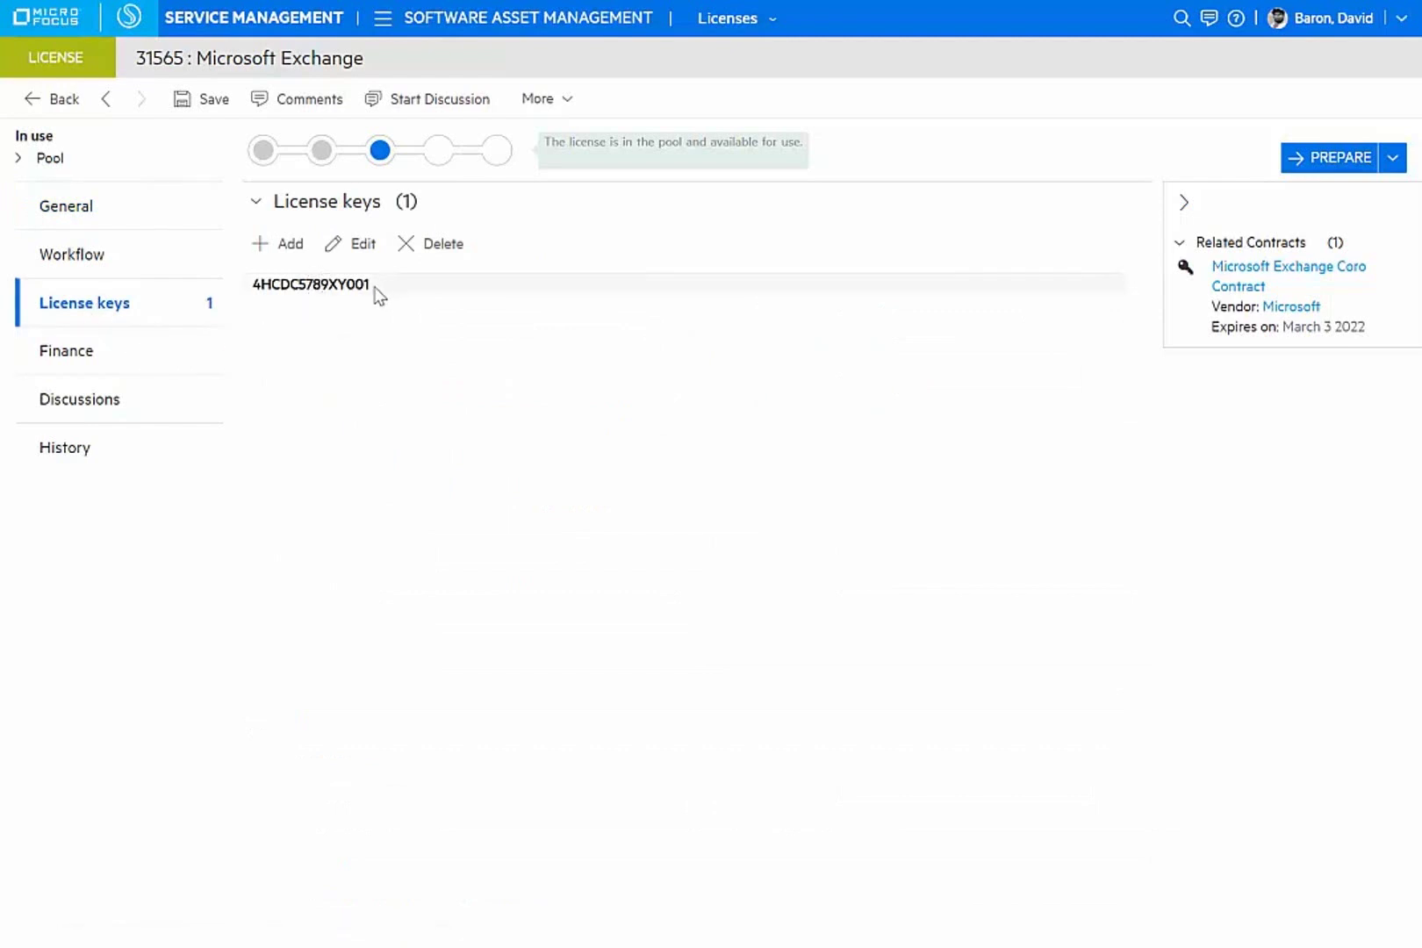
{"action": "left_click_drag", "start_coordinate": [374, 288], "coordinate": [252, 295]}
{"action": "key", "text": "ctrl+c"}
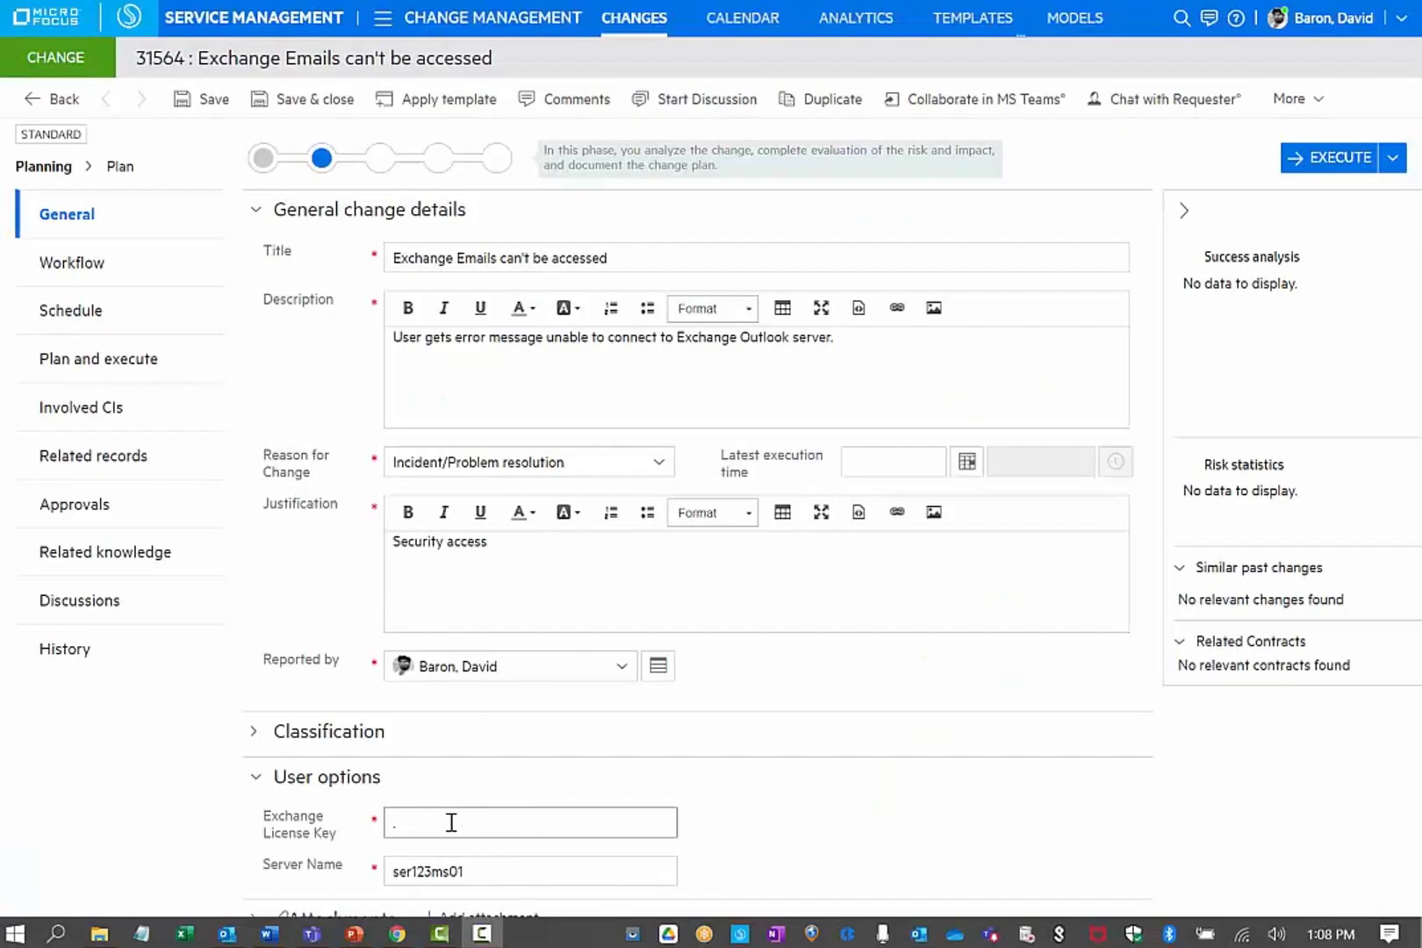
- Paste the license key into Exchange License Key, execute the change, and view its plan
{"action": "left_click", "coordinate": [451, 822]}
{"action": "key", "text": "ctrl+v"}
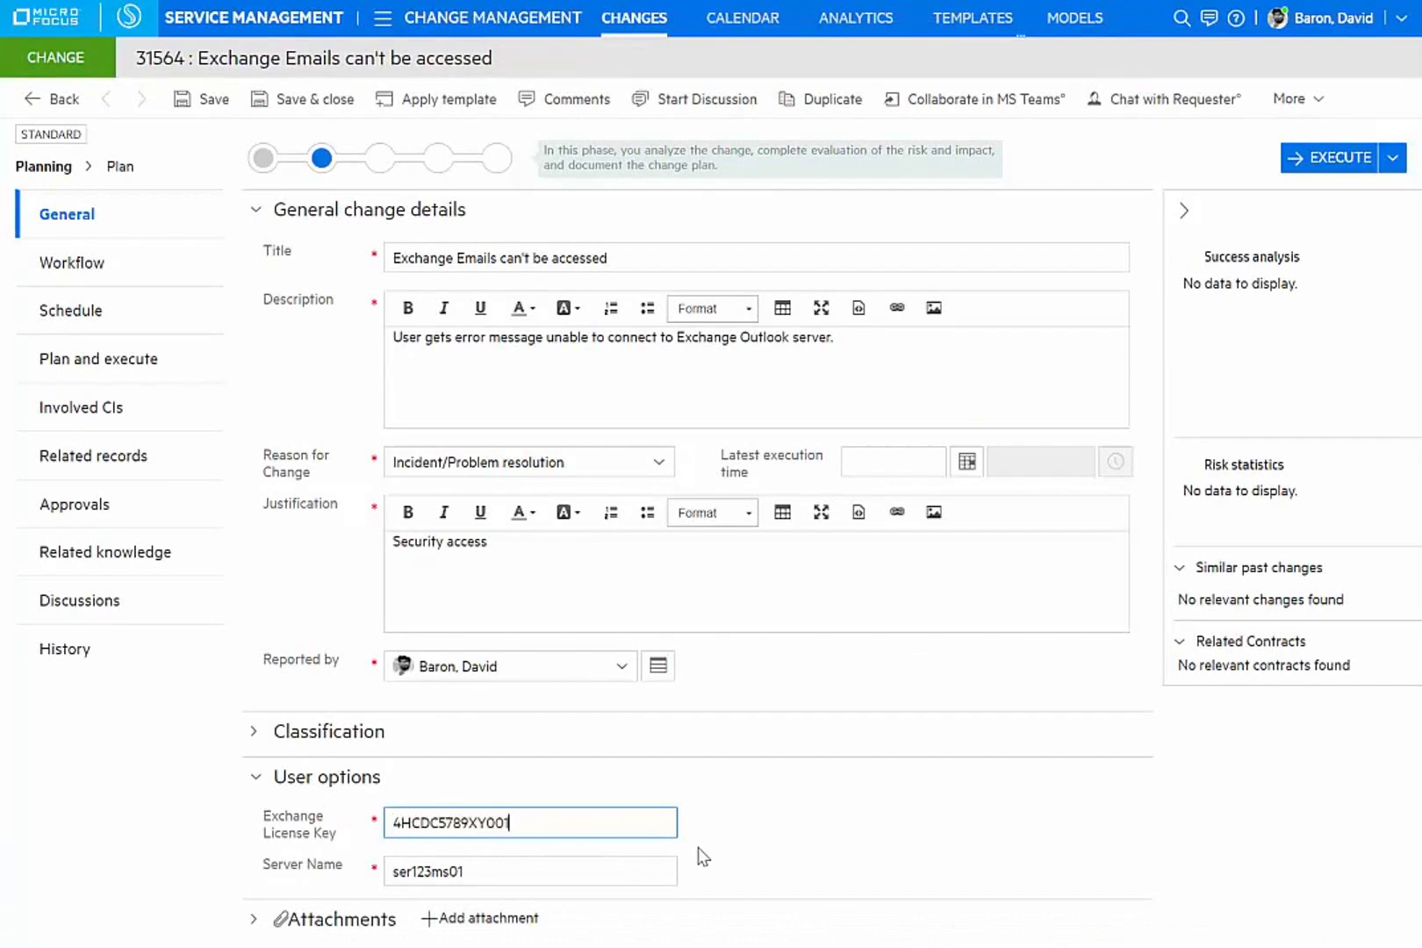
{"action": "left_click", "coordinate": [1341, 159]}
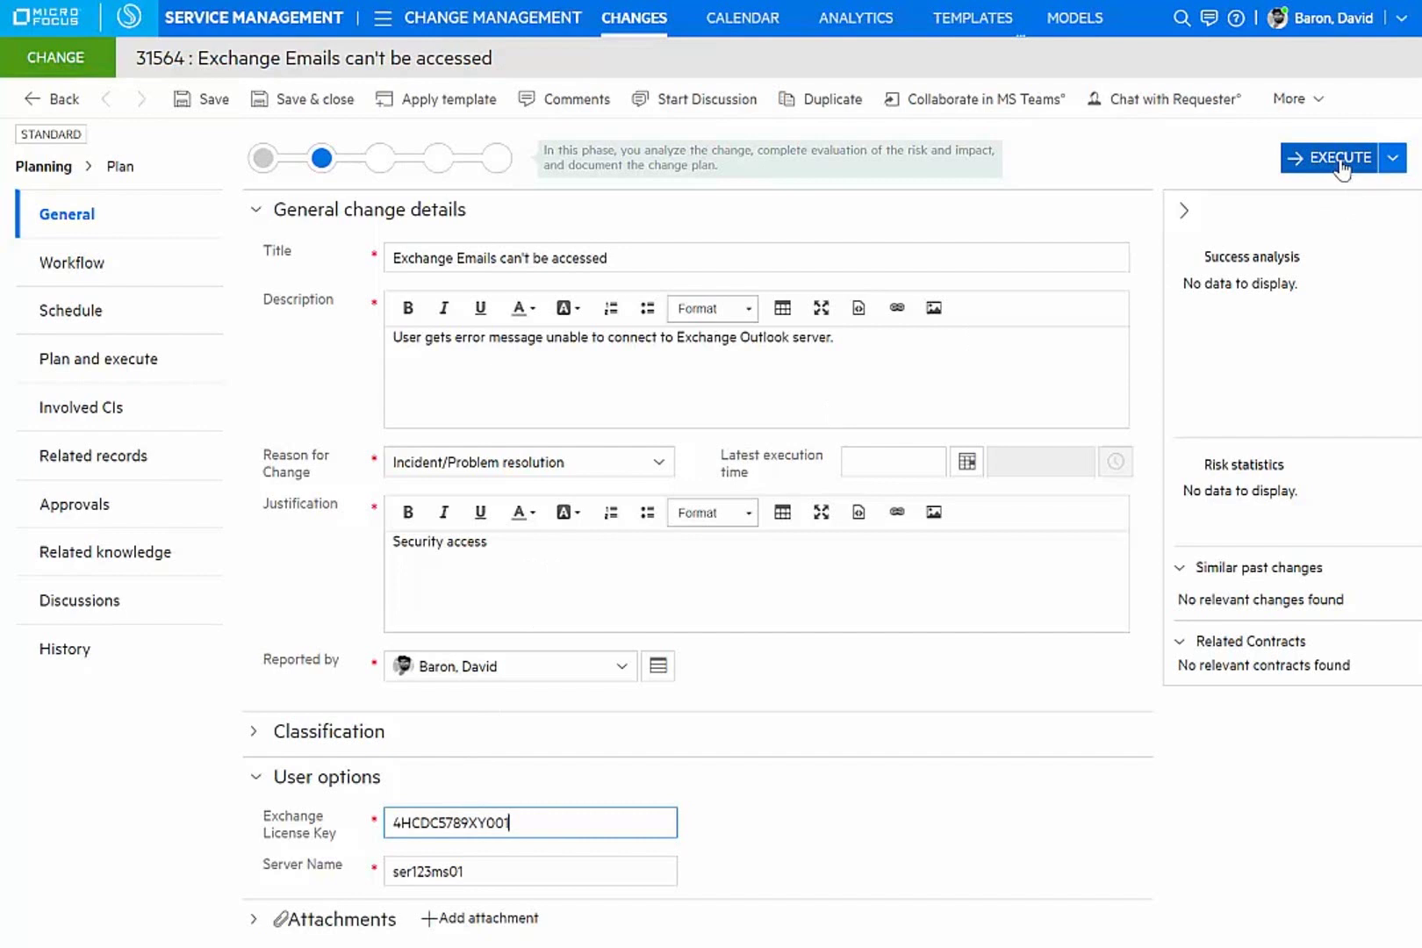
{"action": "left_click", "coordinate": [73, 371]}
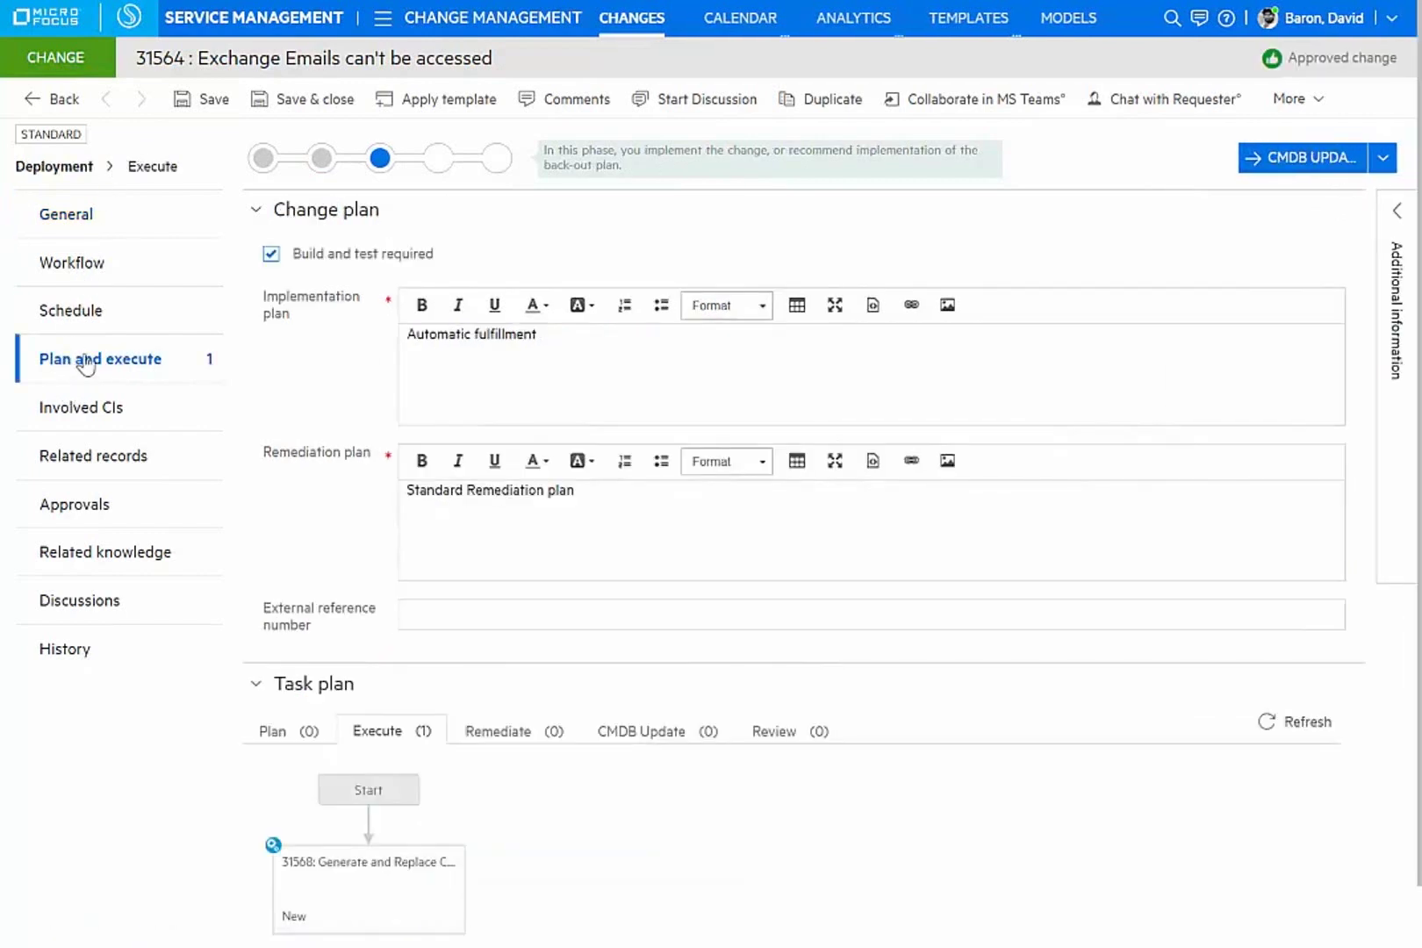
{"action": "mouse_move", "coordinate": [349, 893]}
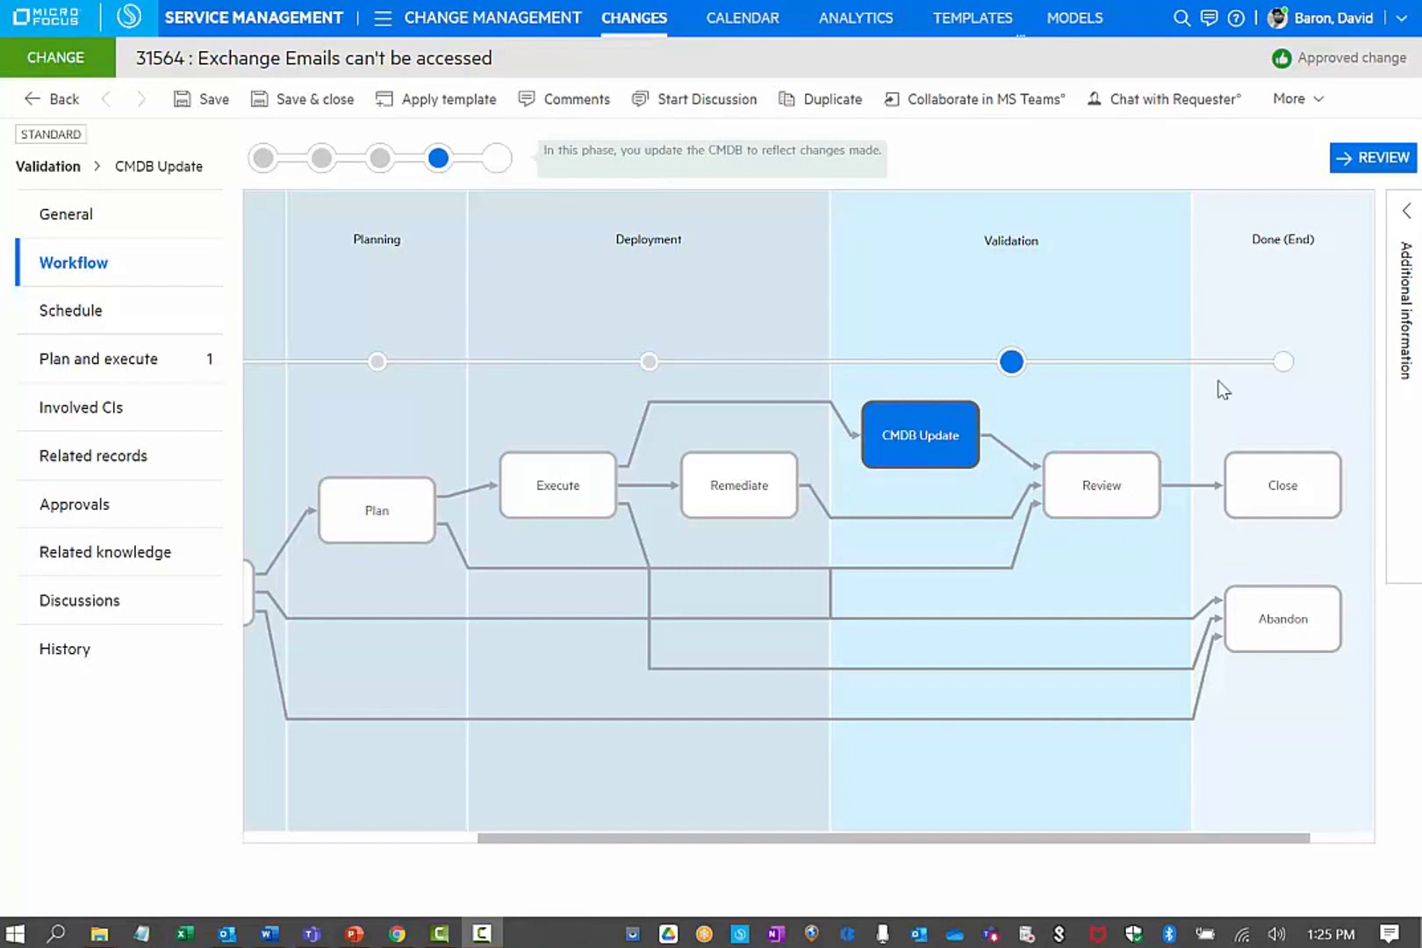
- Move change 31564 to Review and start a new manual task in the review plan
{"action": "left_click", "coordinate": [1371, 157]}
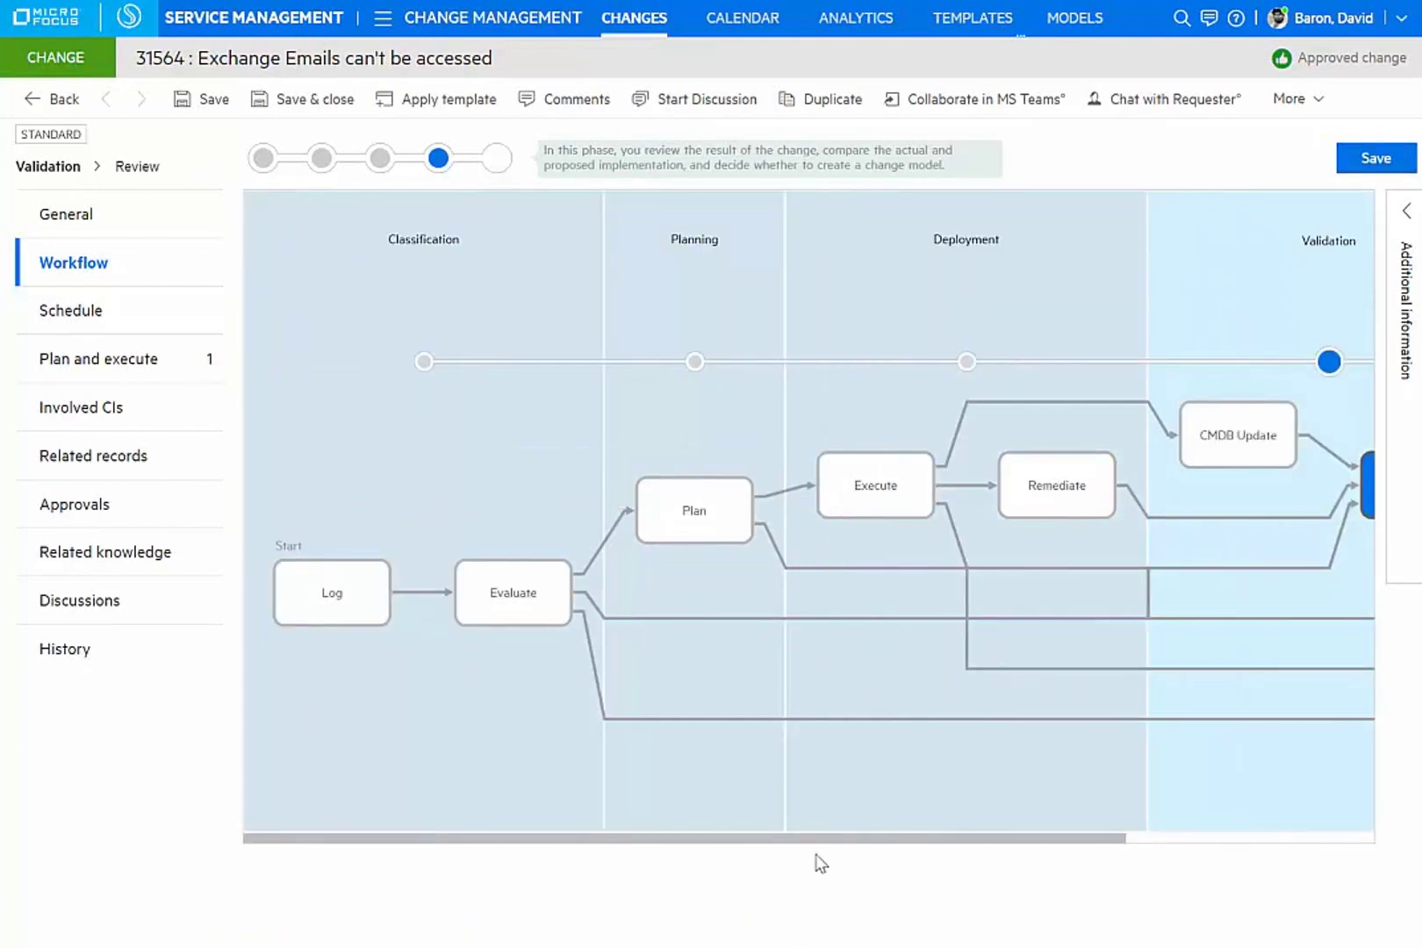
{"action": "left_click_drag", "start_coordinate": [819, 839], "coordinate": [1070, 833]}
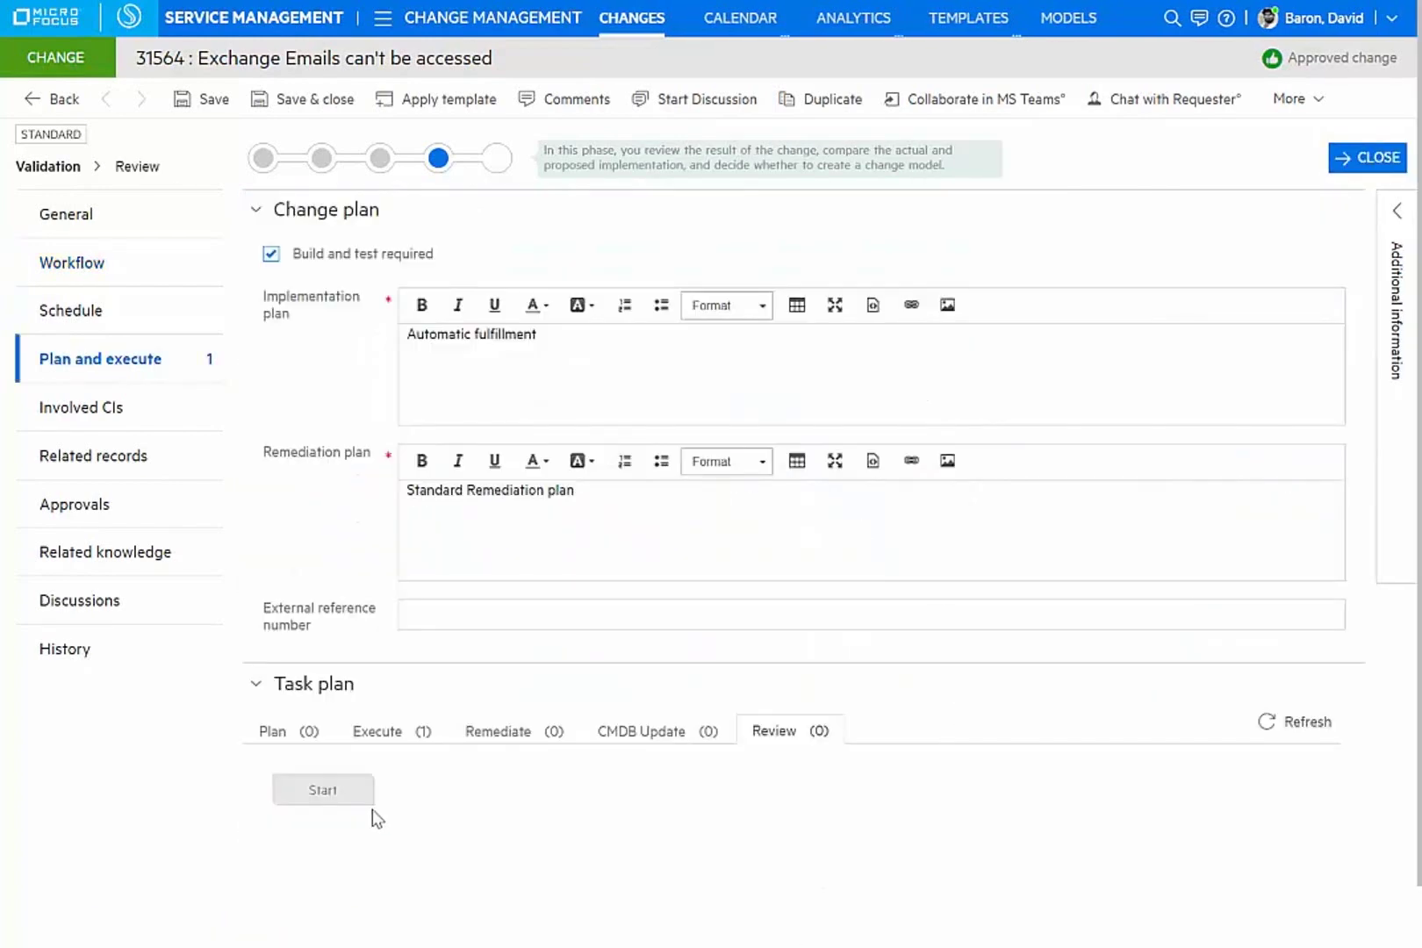
{"action": "left_click", "coordinate": [324, 812]}
{"action": "left_click", "coordinate": [369, 829]}
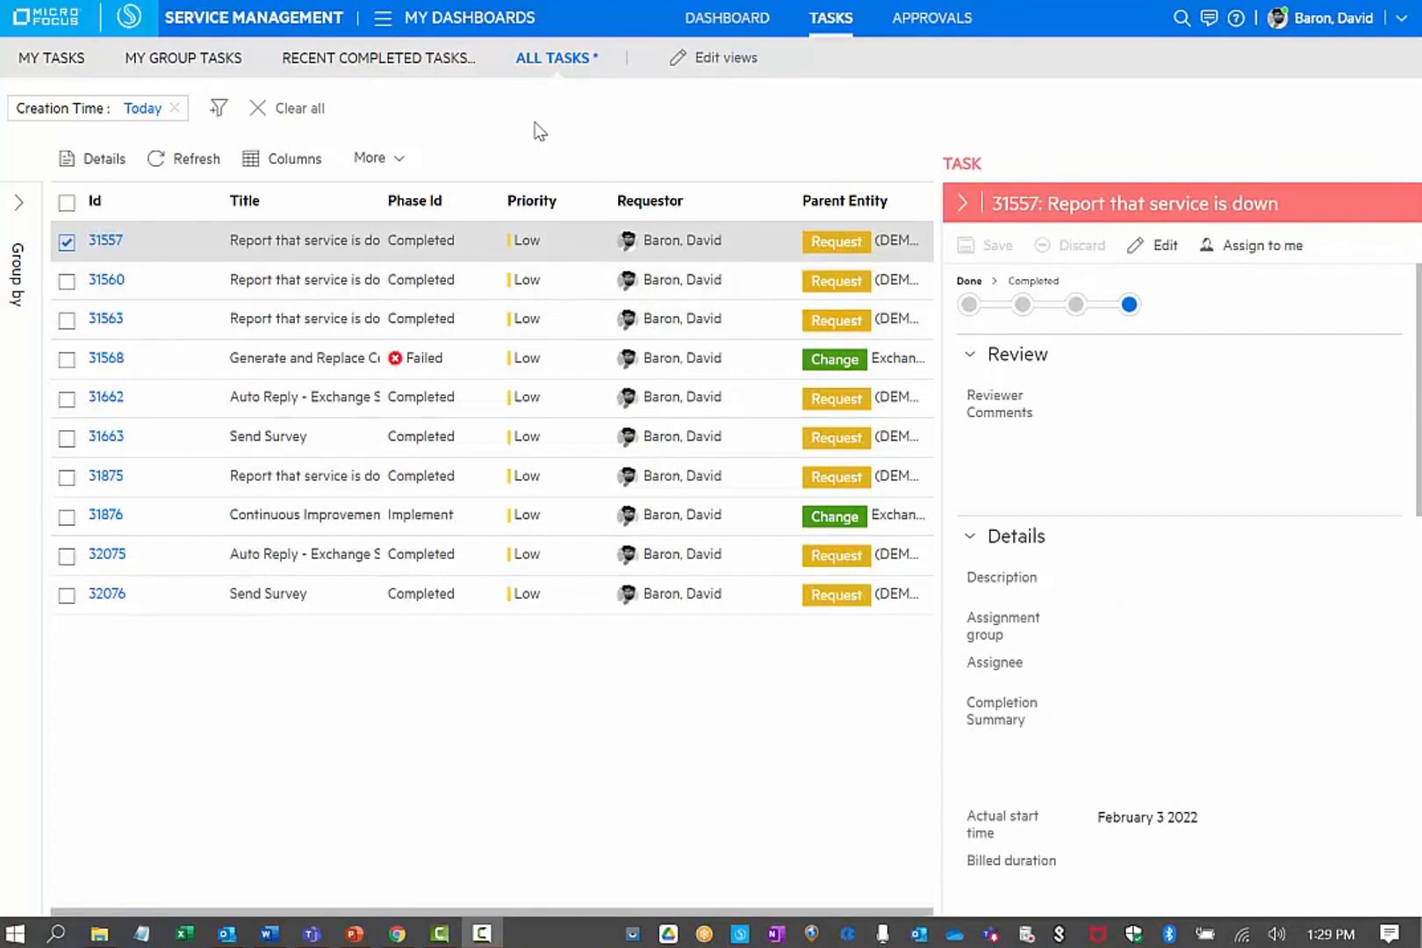
- Show the details of task 31876 in the All tasks list
{"action": "left_click", "coordinate": [317, 524]}
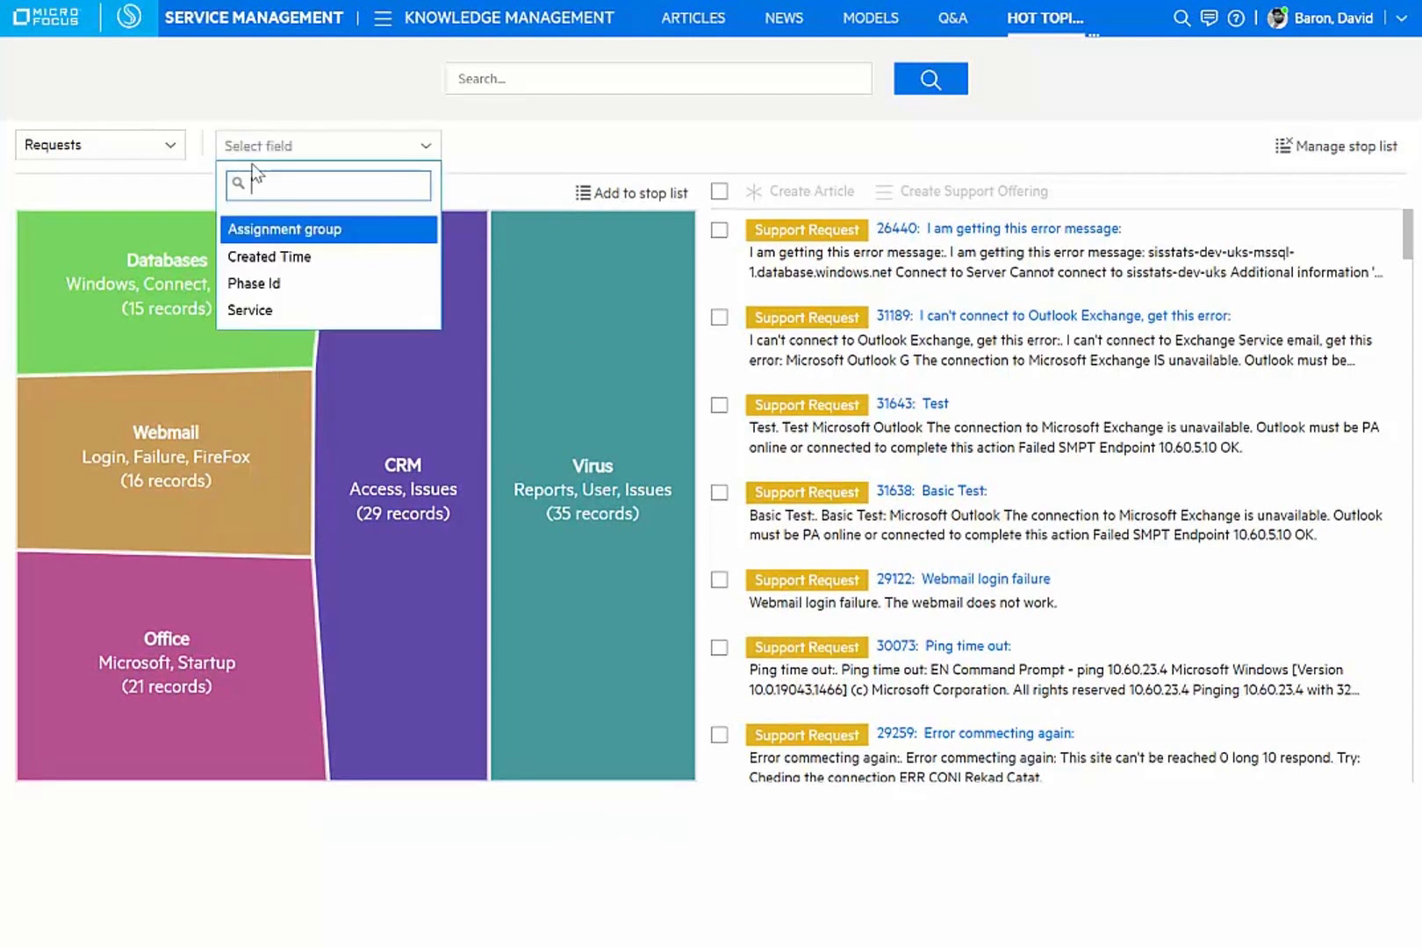
- Filter hot topics by Service to (DEMO) Exchange Service and open the 8 E-mails records
{"action": "left_click", "coordinate": [233, 145]}
{"action": "left_click", "coordinate": [276, 310]}
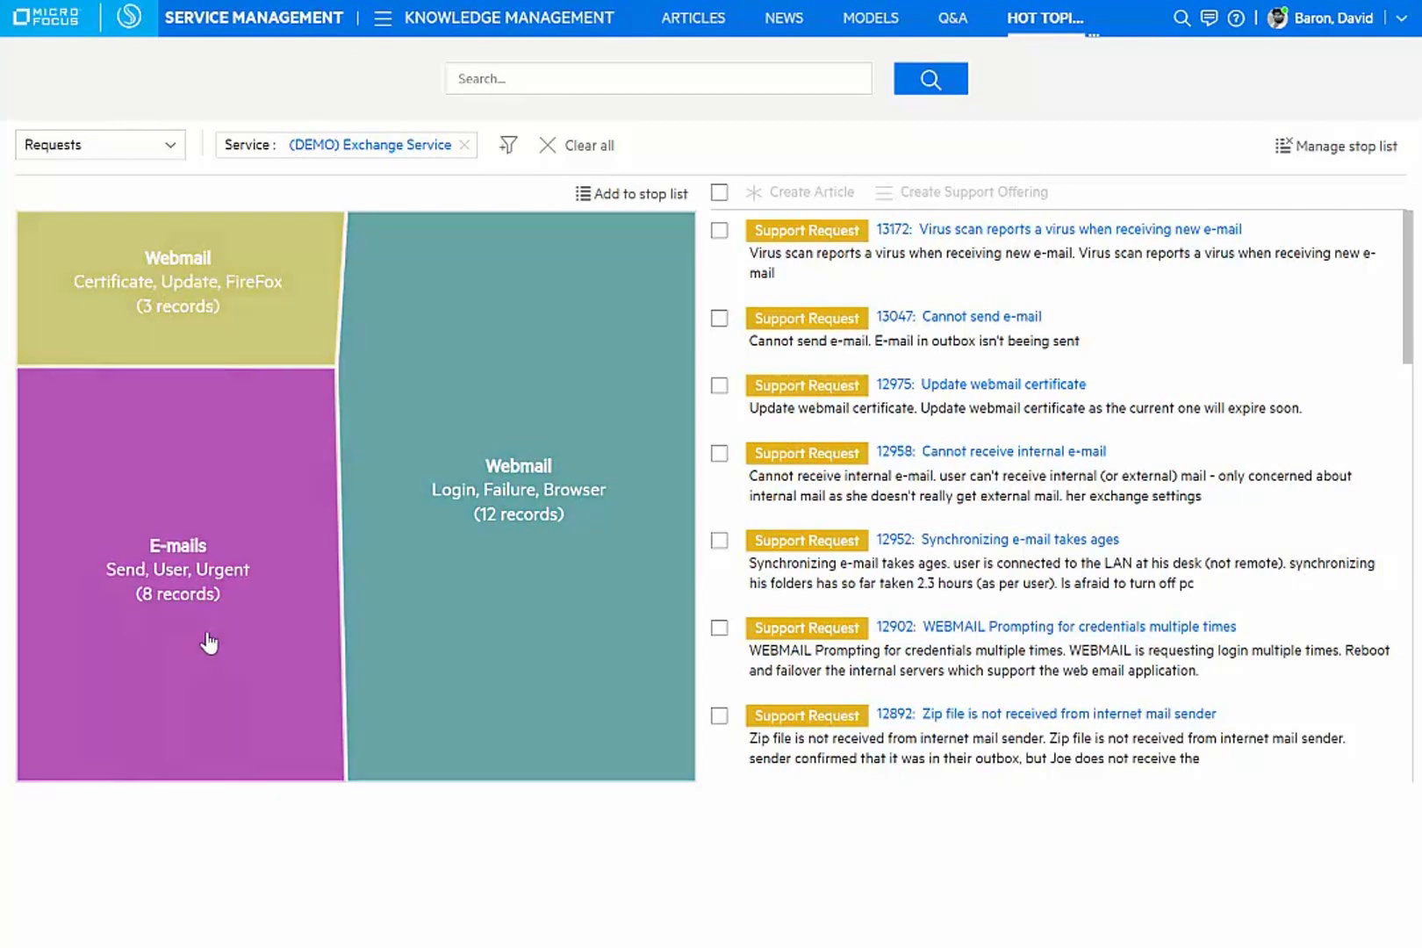
{"action": "left_click", "coordinate": [208, 642]}
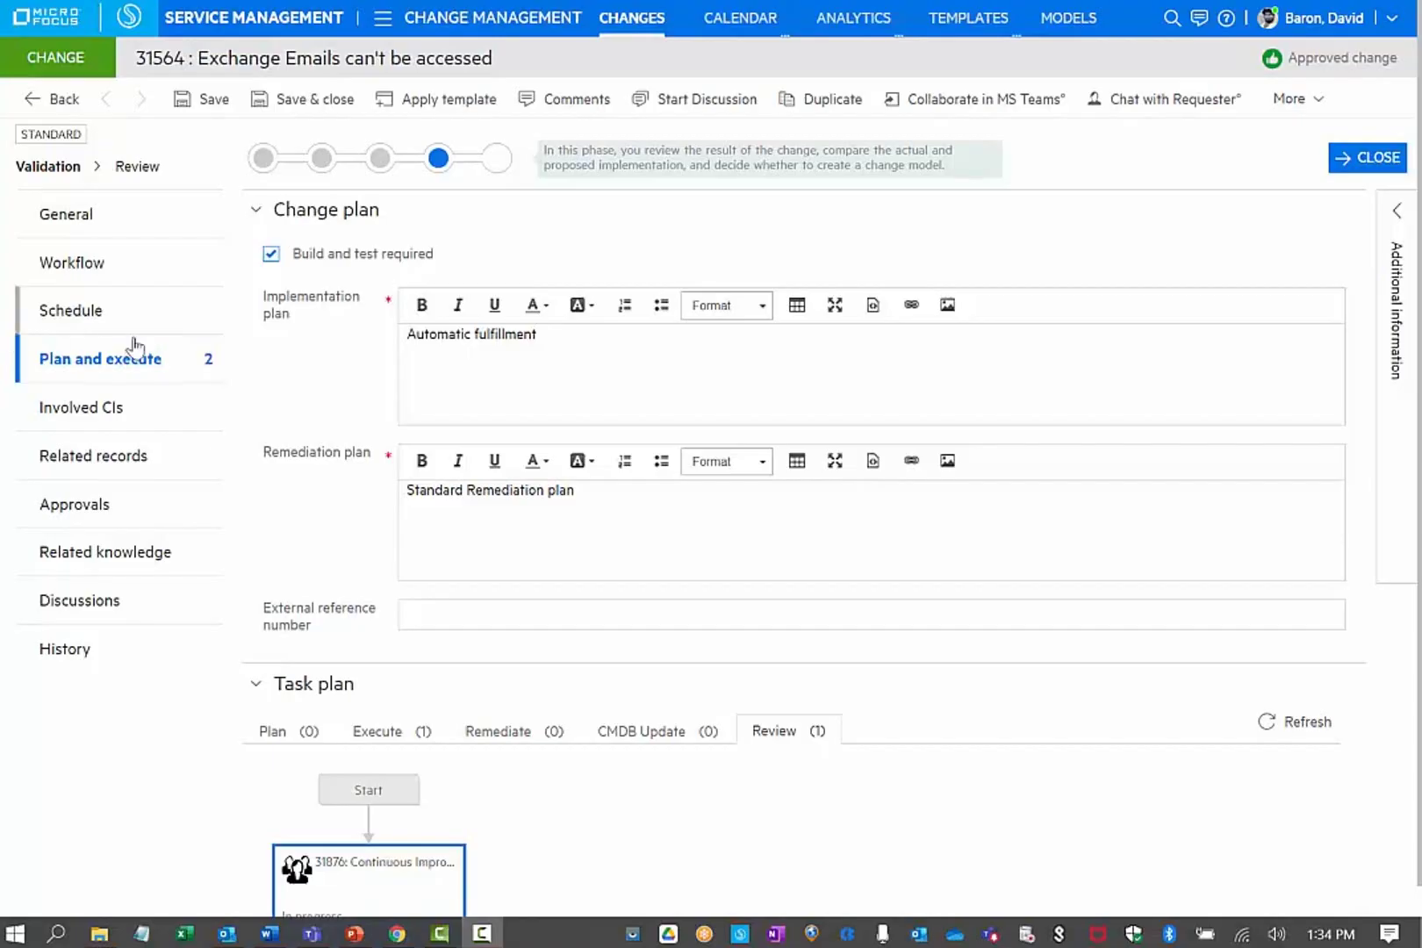
- Create project 31877 from change 31564 via More > Create project from record
{"action": "scroll", "coordinate": [319, 493], "scroll_direction": "down", "scroll_amount": 1}
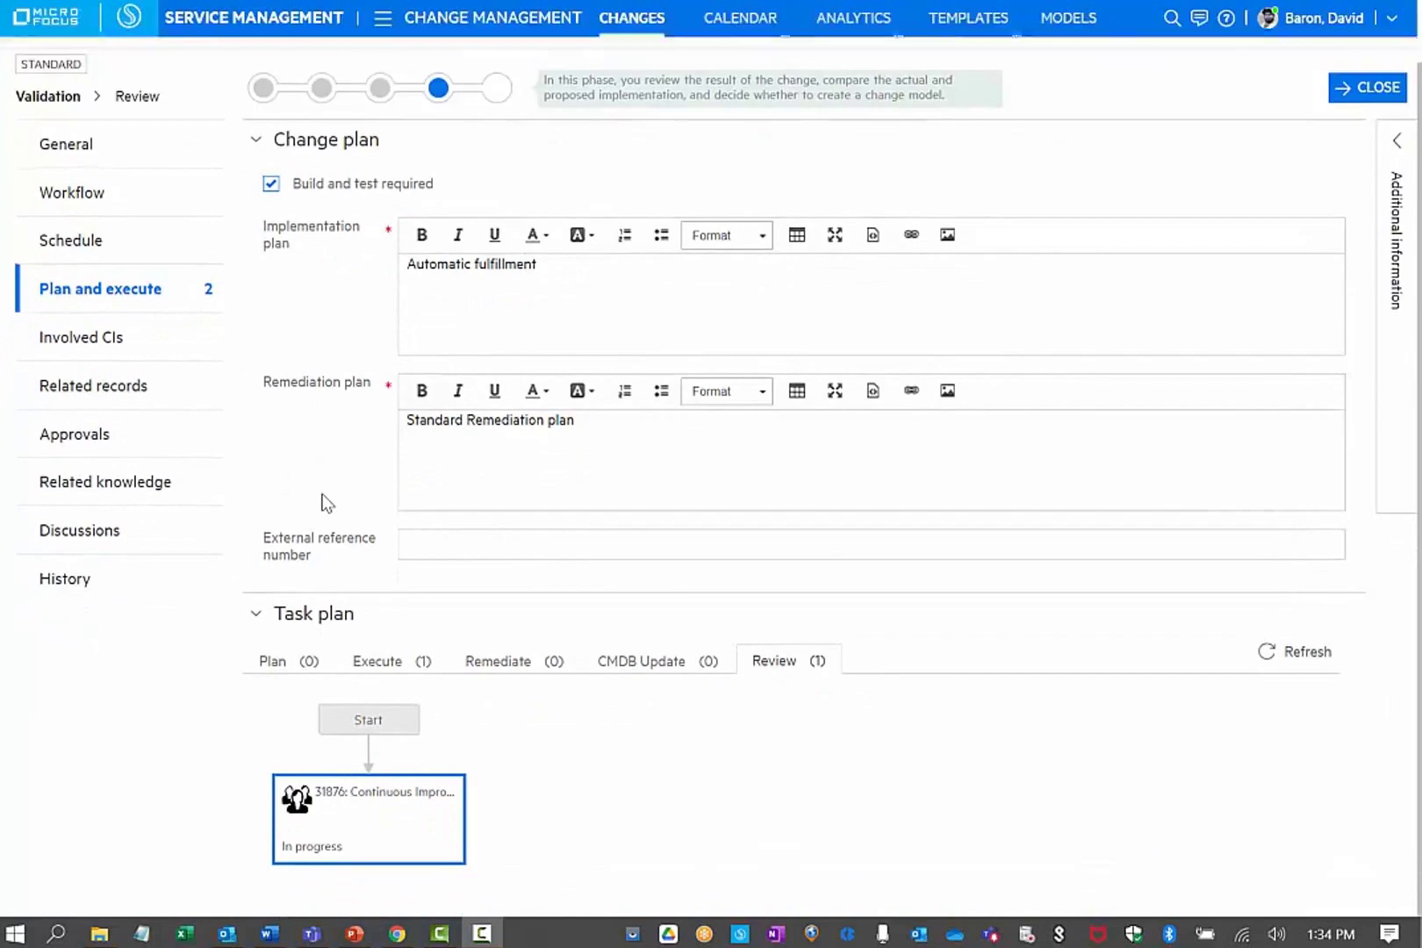
{"action": "scroll", "coordinate": [326, 502], "scroll_direction": "up", "scroll_amount": 1}
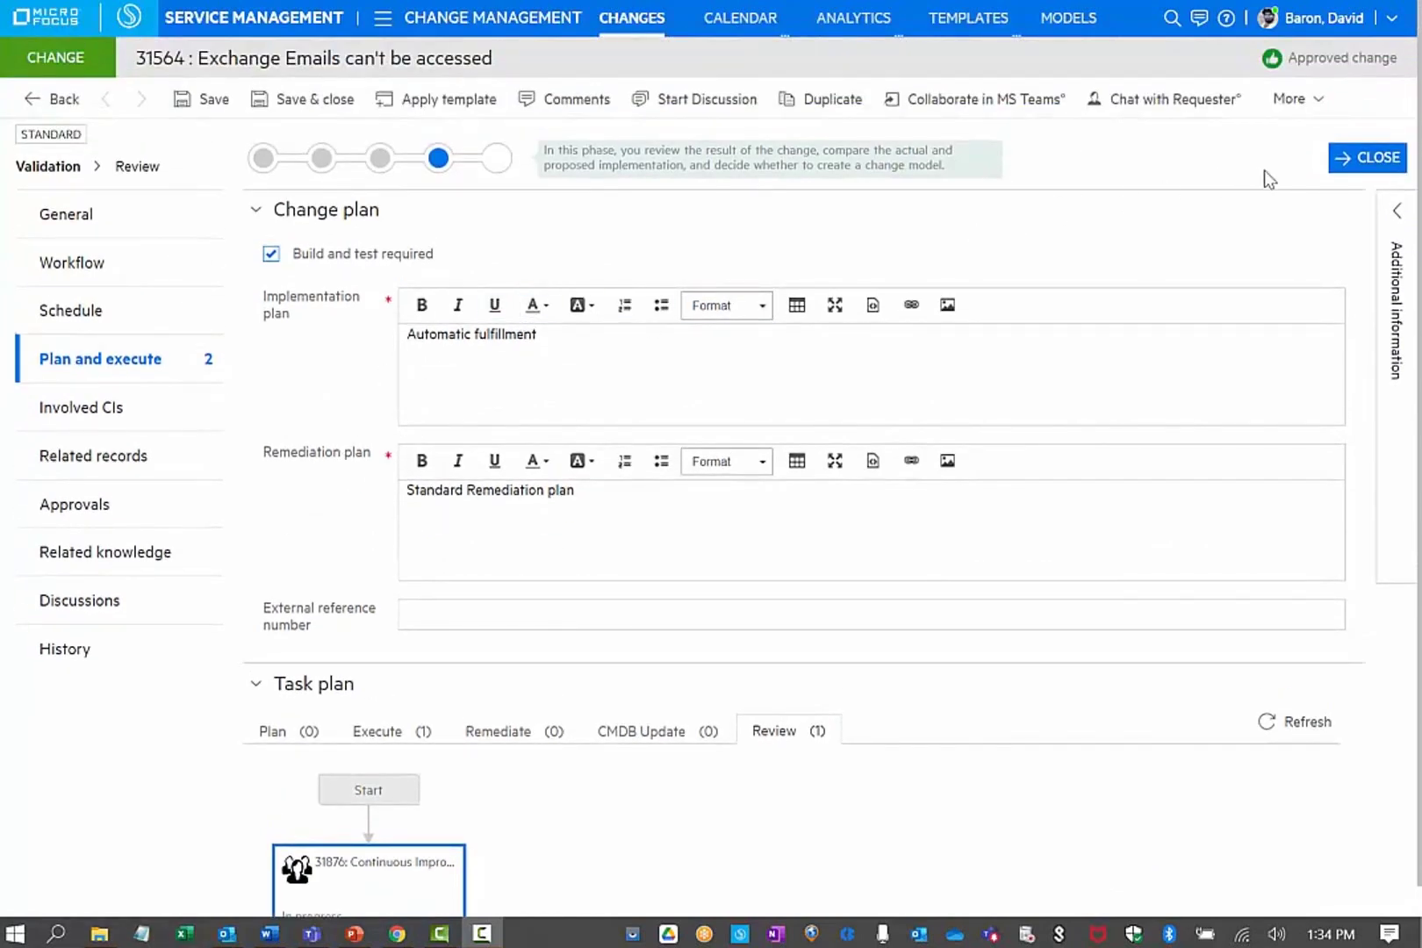
{"action": "left_click", "coordinate": [1298, 99]}
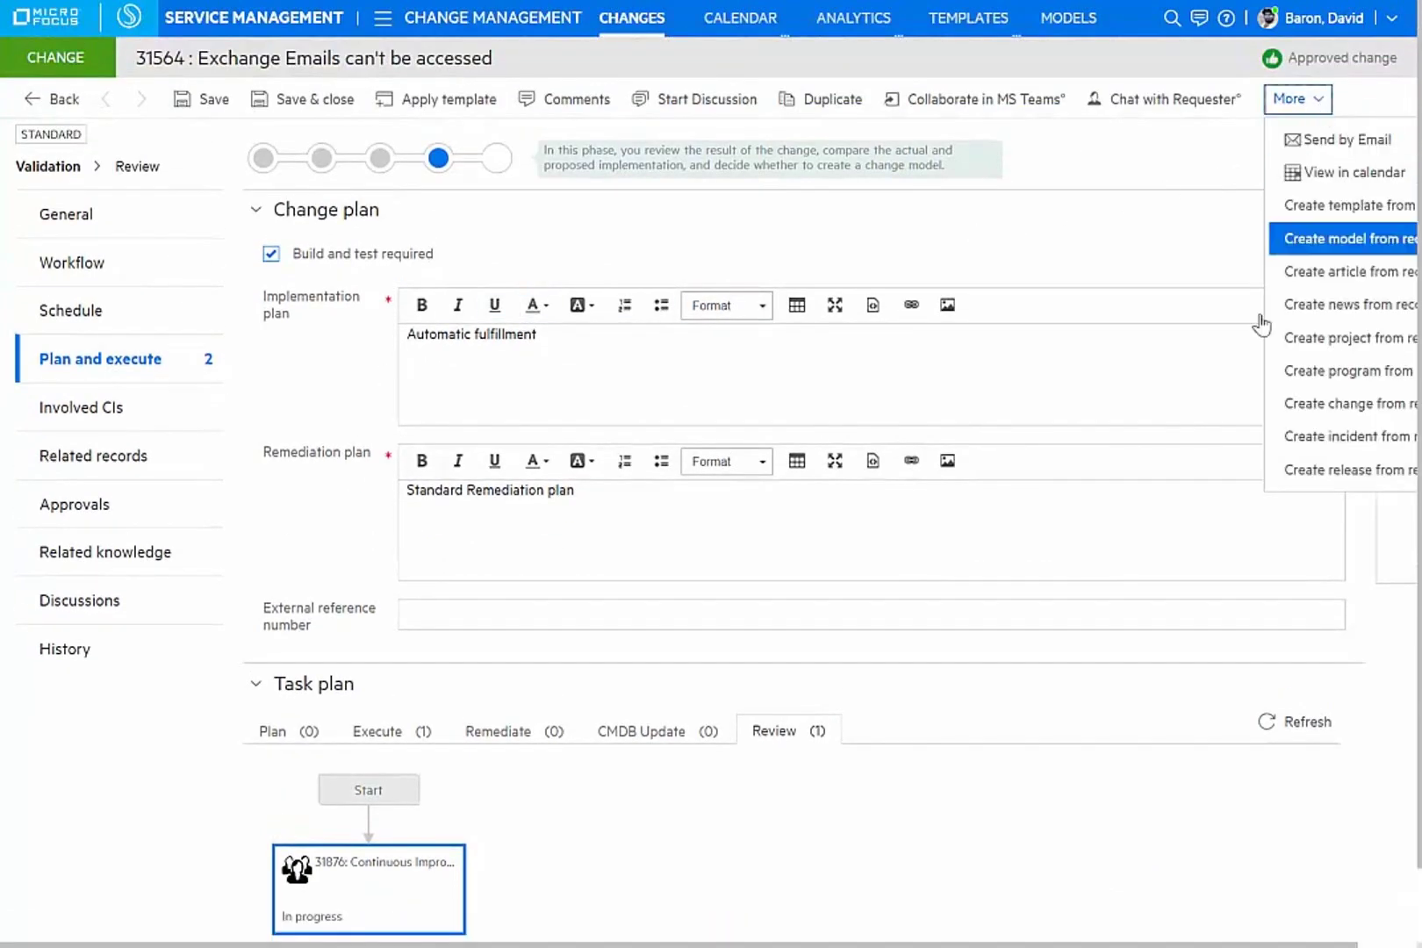
{"action": "left_click", "coordinate": [1345, 338]}
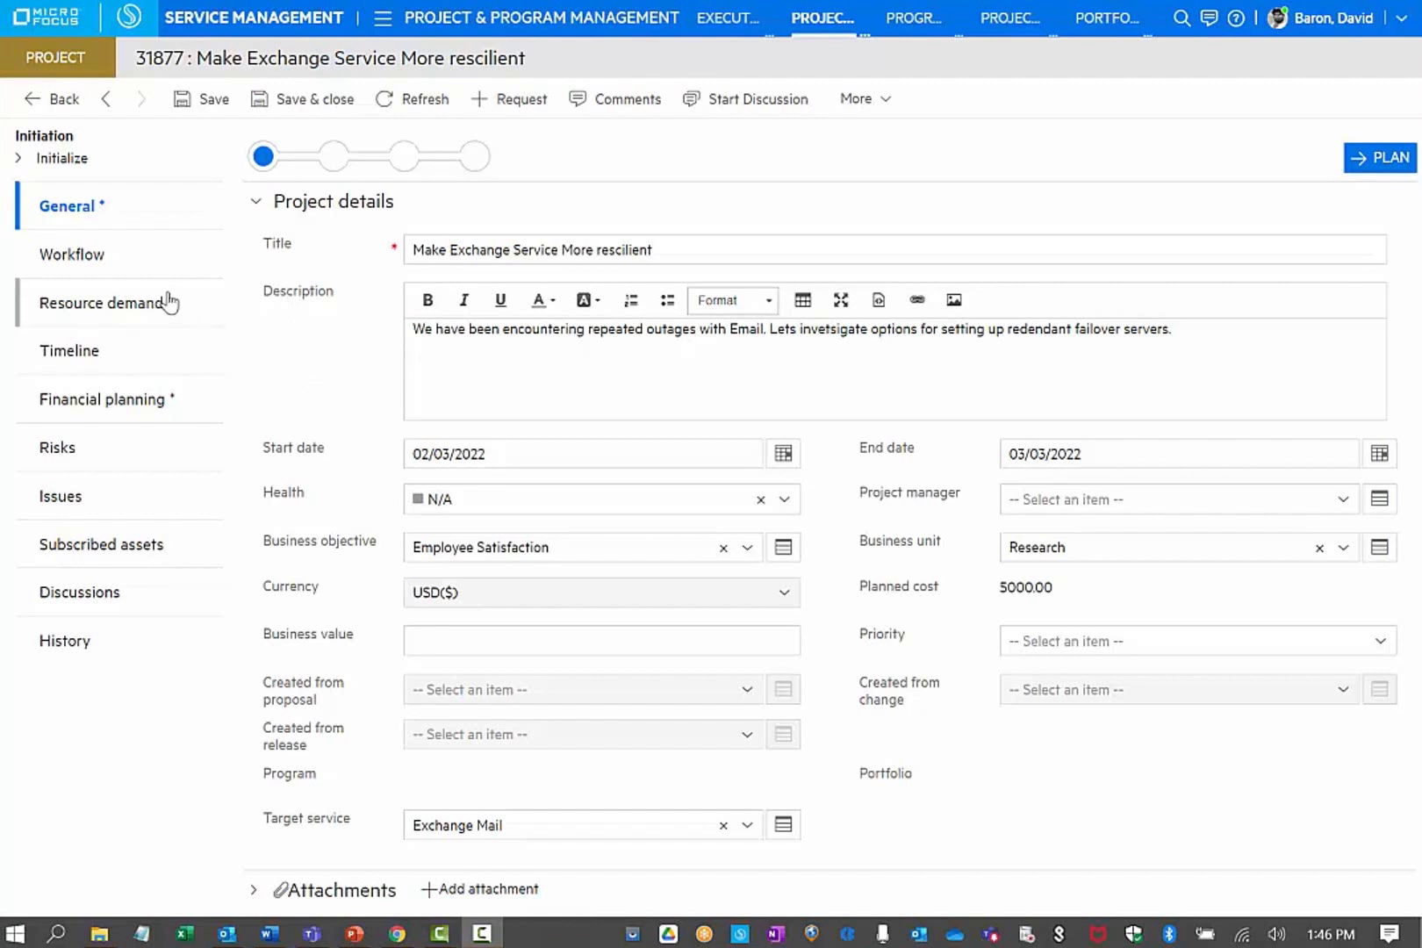
- Look over project 31877's workflow, resource demand, and timeline of three milestones
{"action": "left_click", "coordinate": [54, 263]}
{"action": "left_click", "coordinate": [102, 308]}
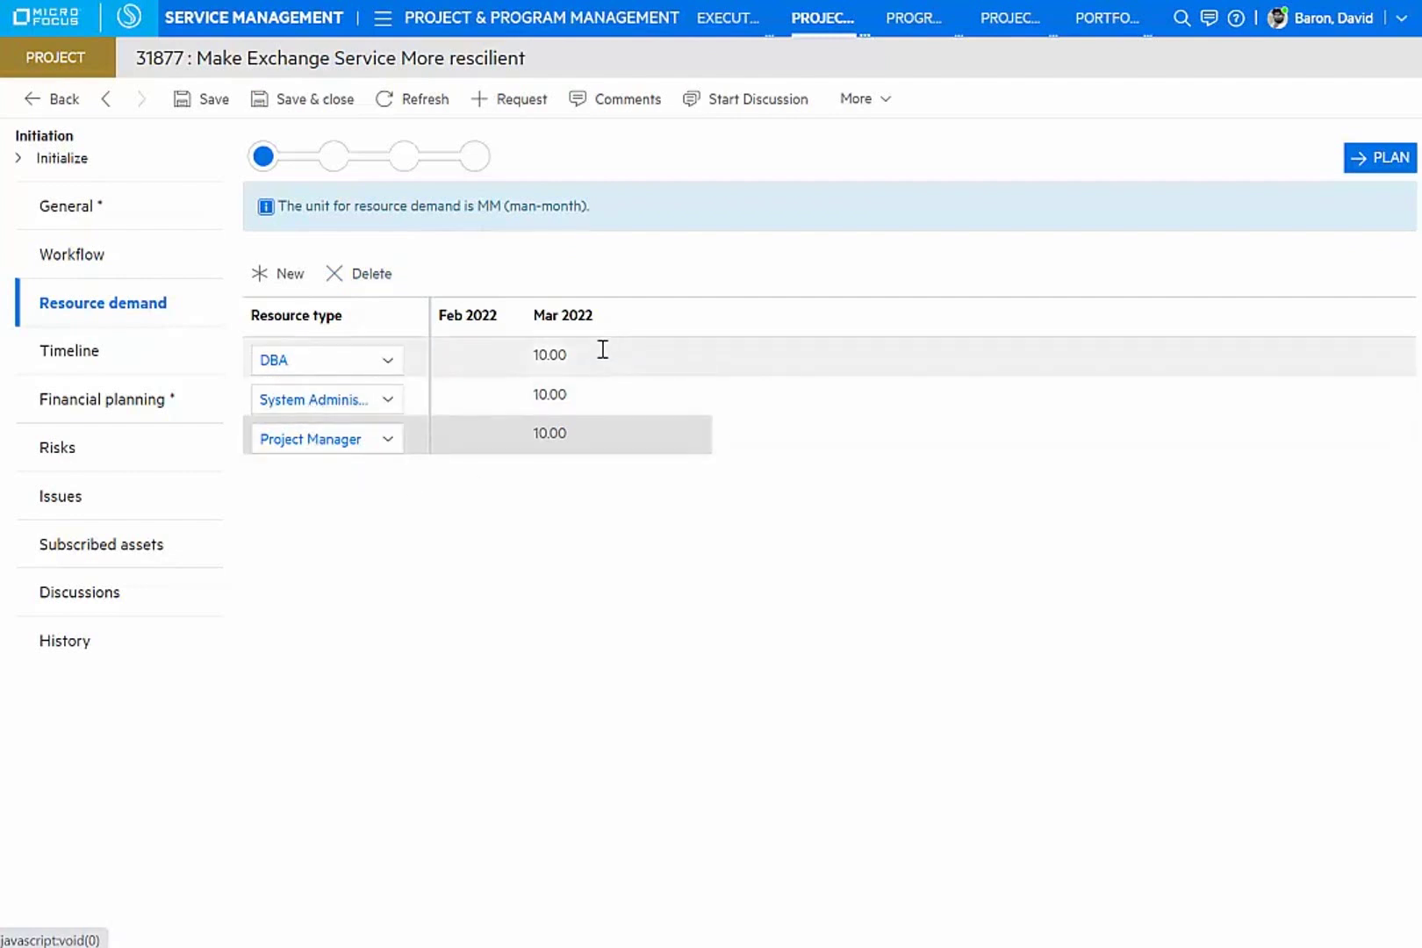
{"action": "left_click", "coordinate": [92, 351]}
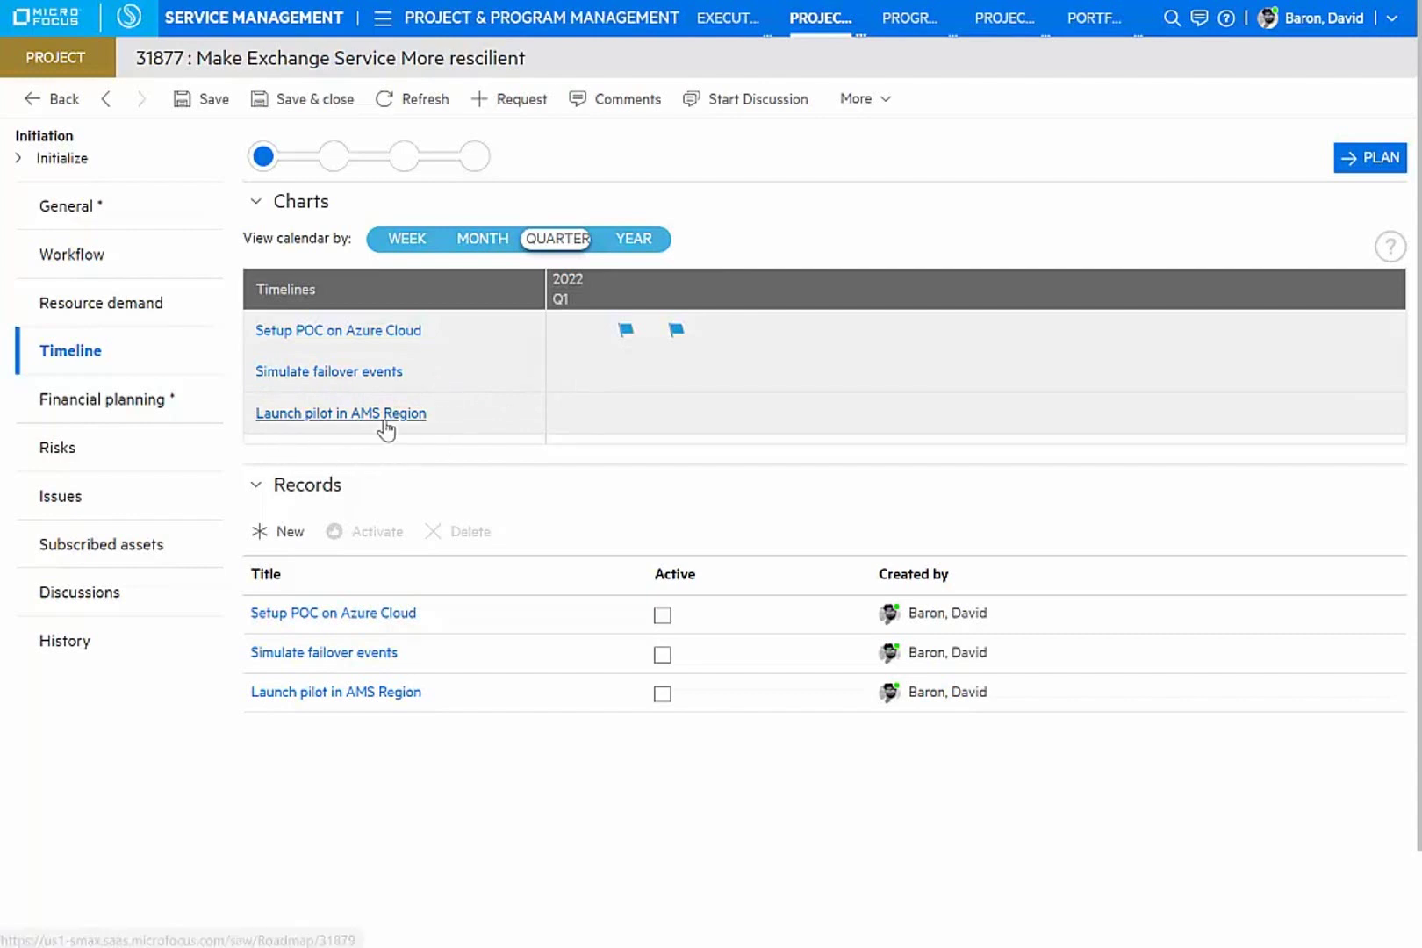
- Review the $5,000 cost plan and 100k Benefit bar in the project's financial planning
{"action": "left_click", "coordinate": [101, 403]}
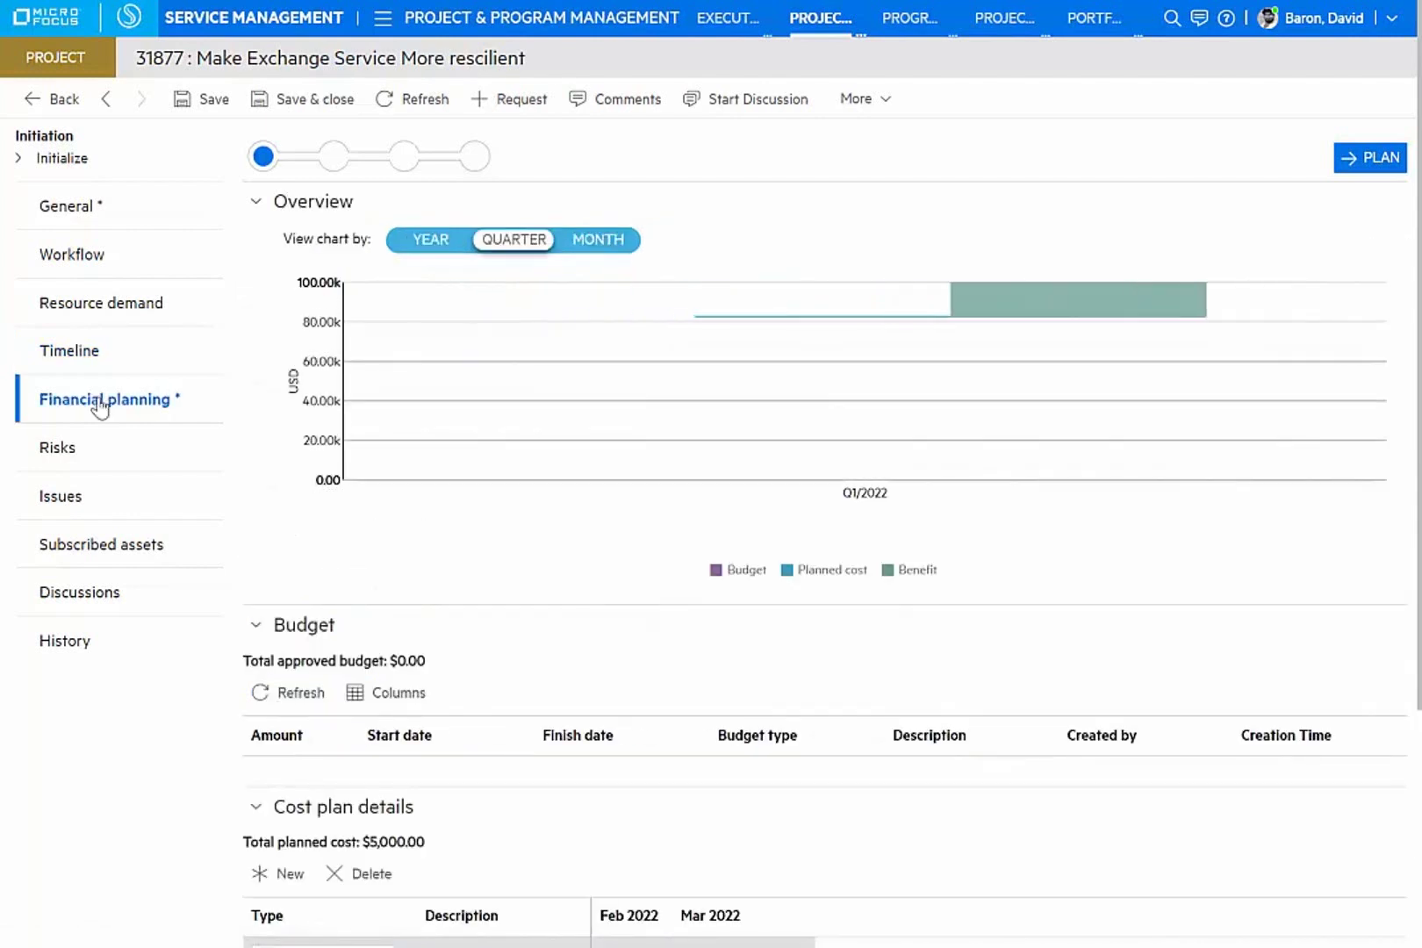
{"action": "scroll", "coordinate": [402, 431], "scroll_direction": "down", "scroll_amount": 2}
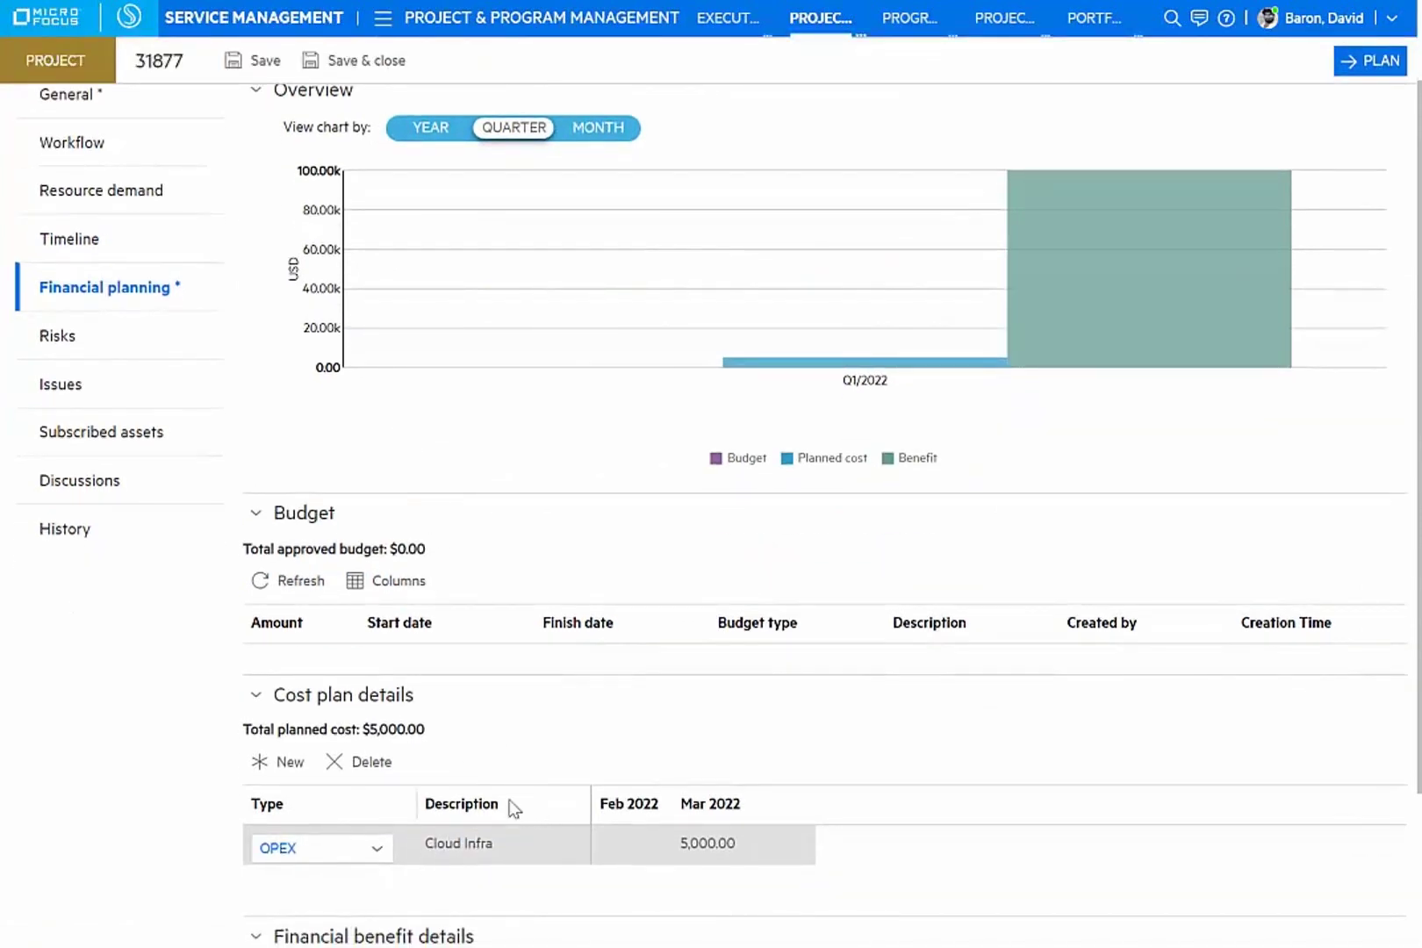
{"action": "scroll", "coordinate": [559, 682], "scroll_direction": "up", "scroll_amount": 2}
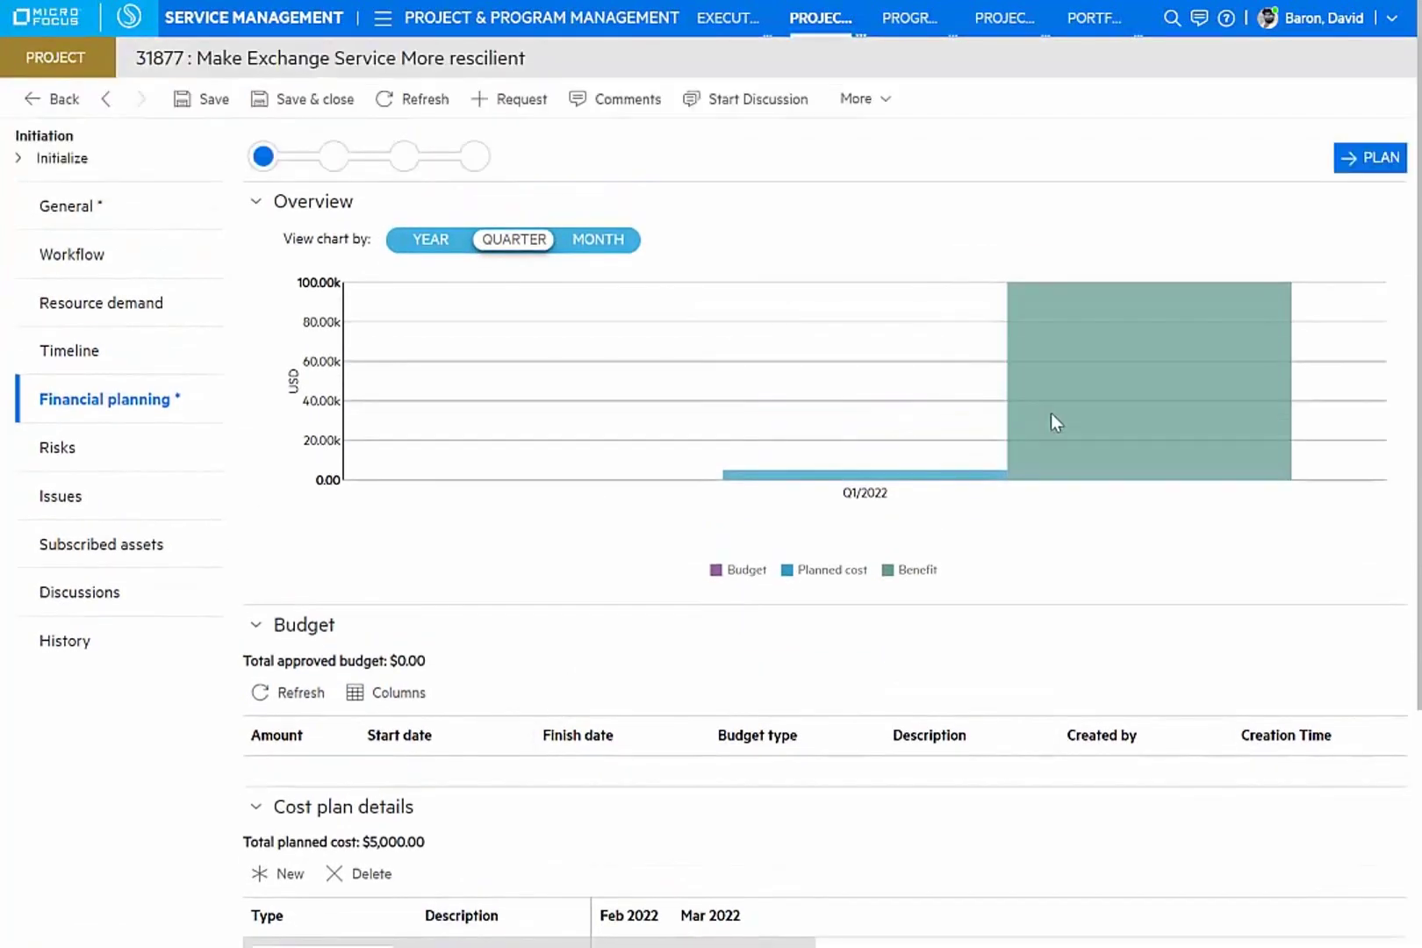
{"action": "mouse_move", "coordinate": [1139, 425]}
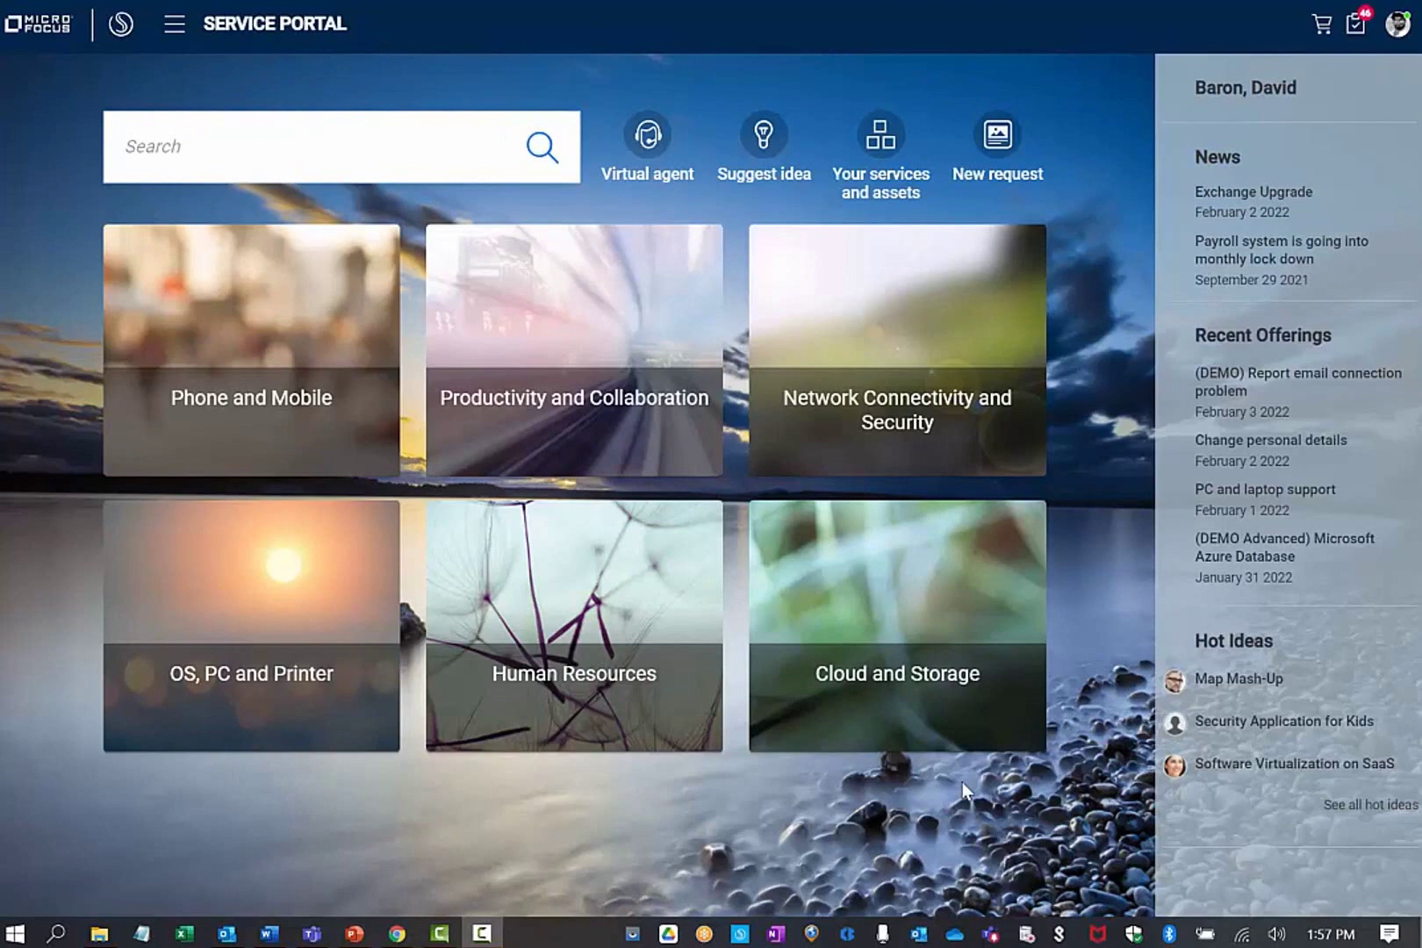
{"action": "left_click", "coordinate": [885, 718]}
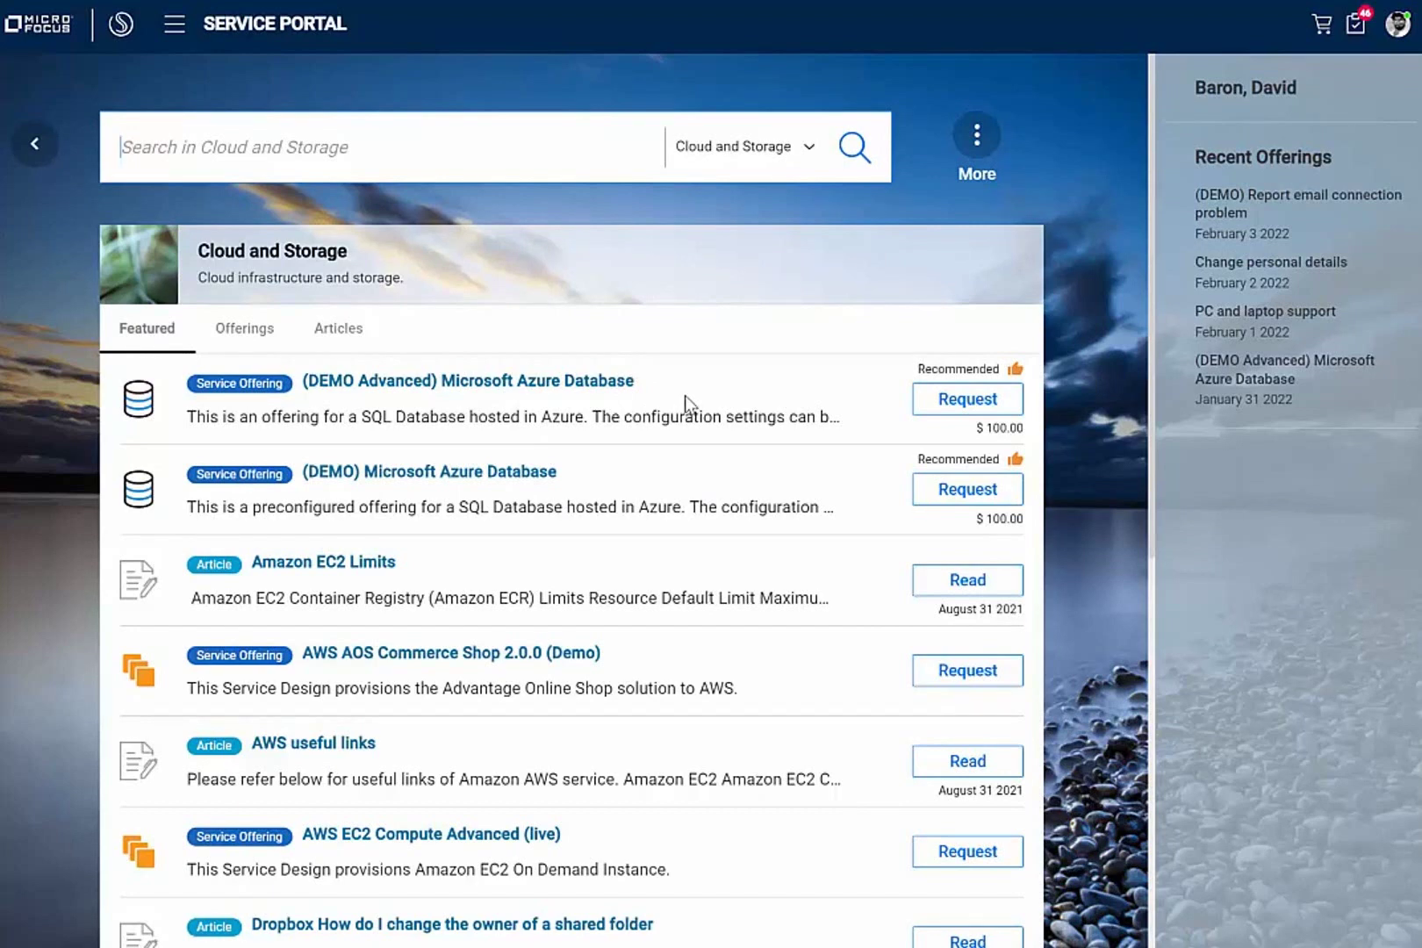
{"action": "left_click", "coordinate": [966, 402]}
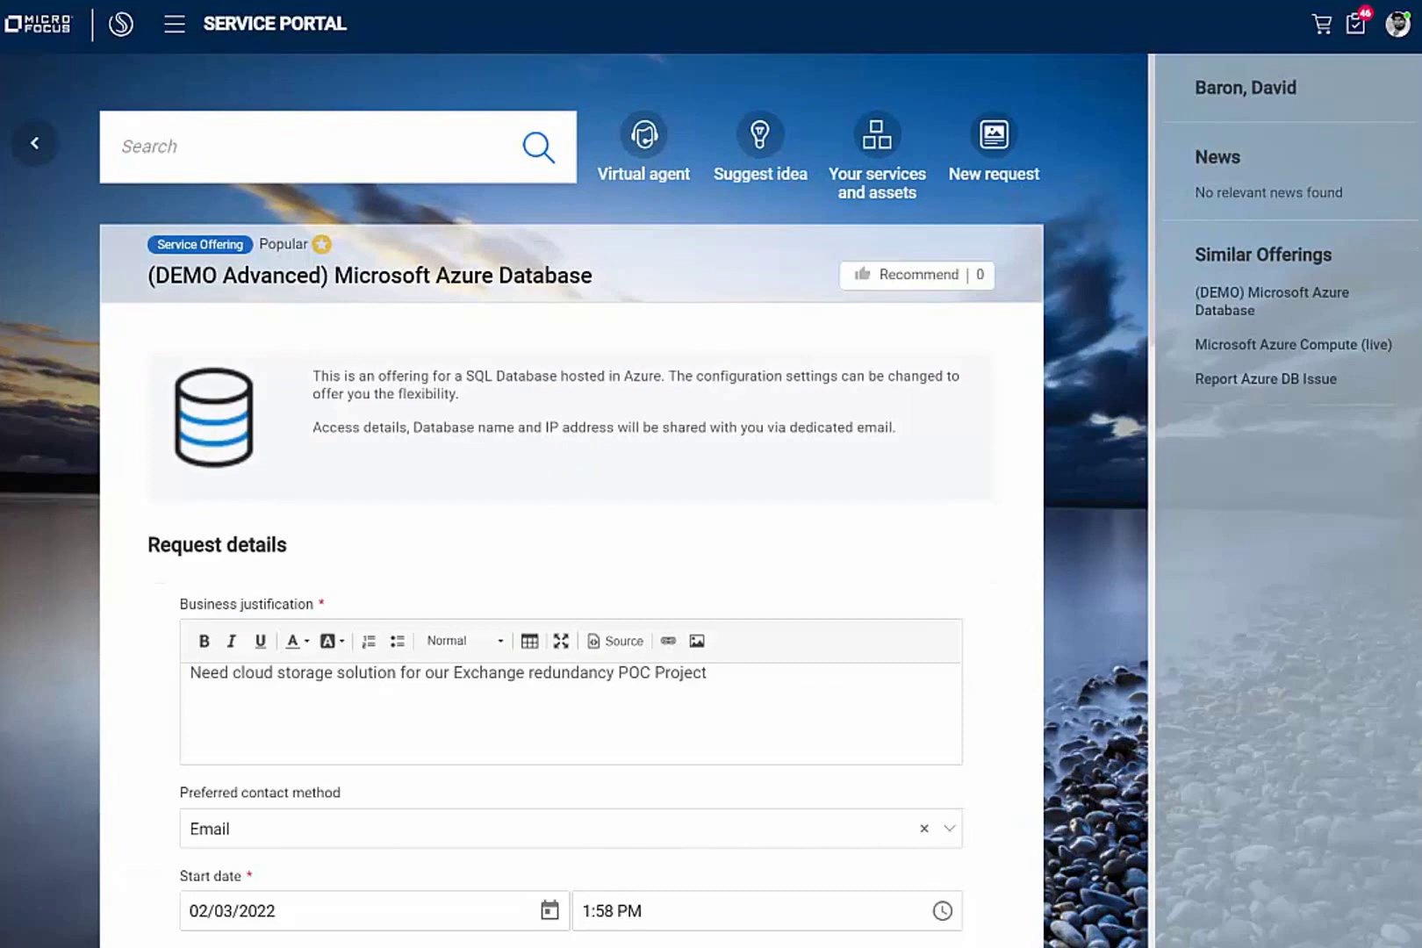
{"action": "scroll", "coordinate": [570, 500], "scroll_direction": "down", "scroll_amount": 15}
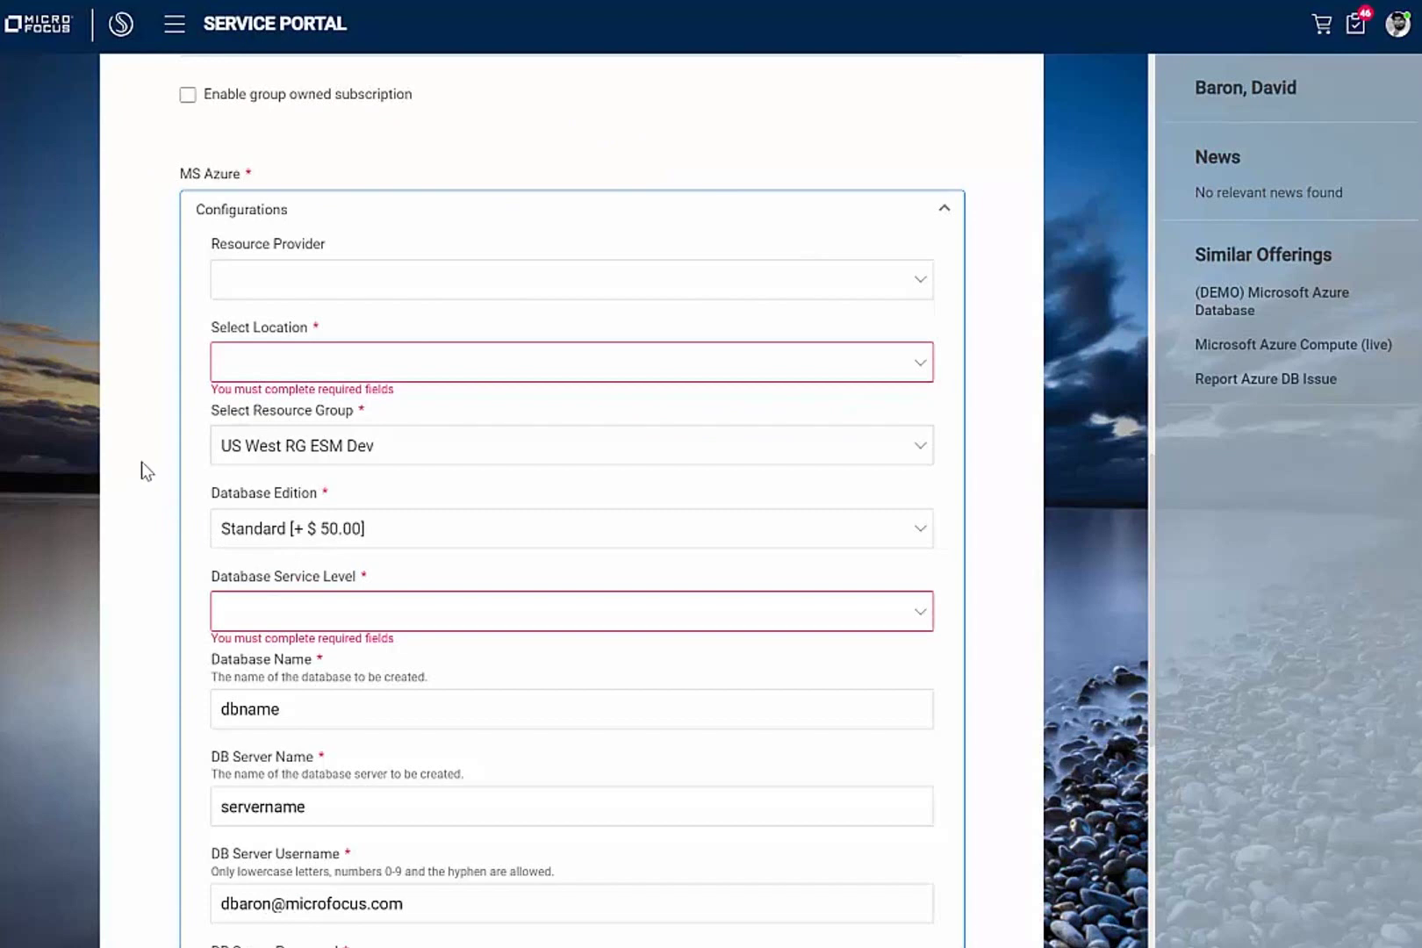
{"action": "scroll", "coordinate": [1027, 302], "scroll_direction": "down", "scroll_amount": 7}
{"action": "mouse_move", "coordinate": [711, 2]}
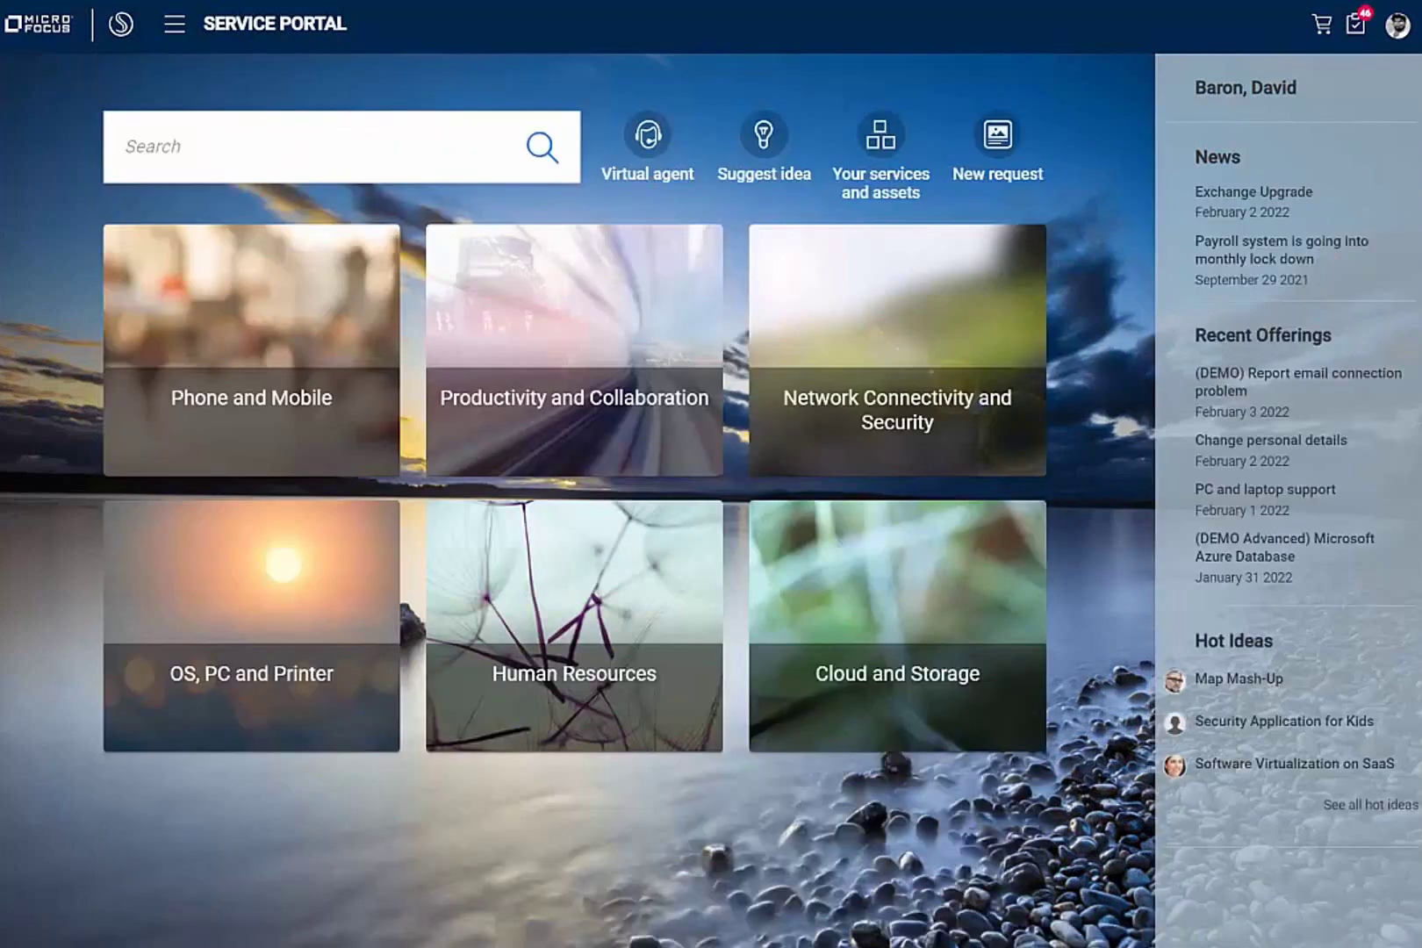
- Open subscription 31413 (DEMO Advanced) Microsoft Azure Database from My subscriptions and scroll its details
{"action": "mouse_move", "coordinate": [687, 33]}
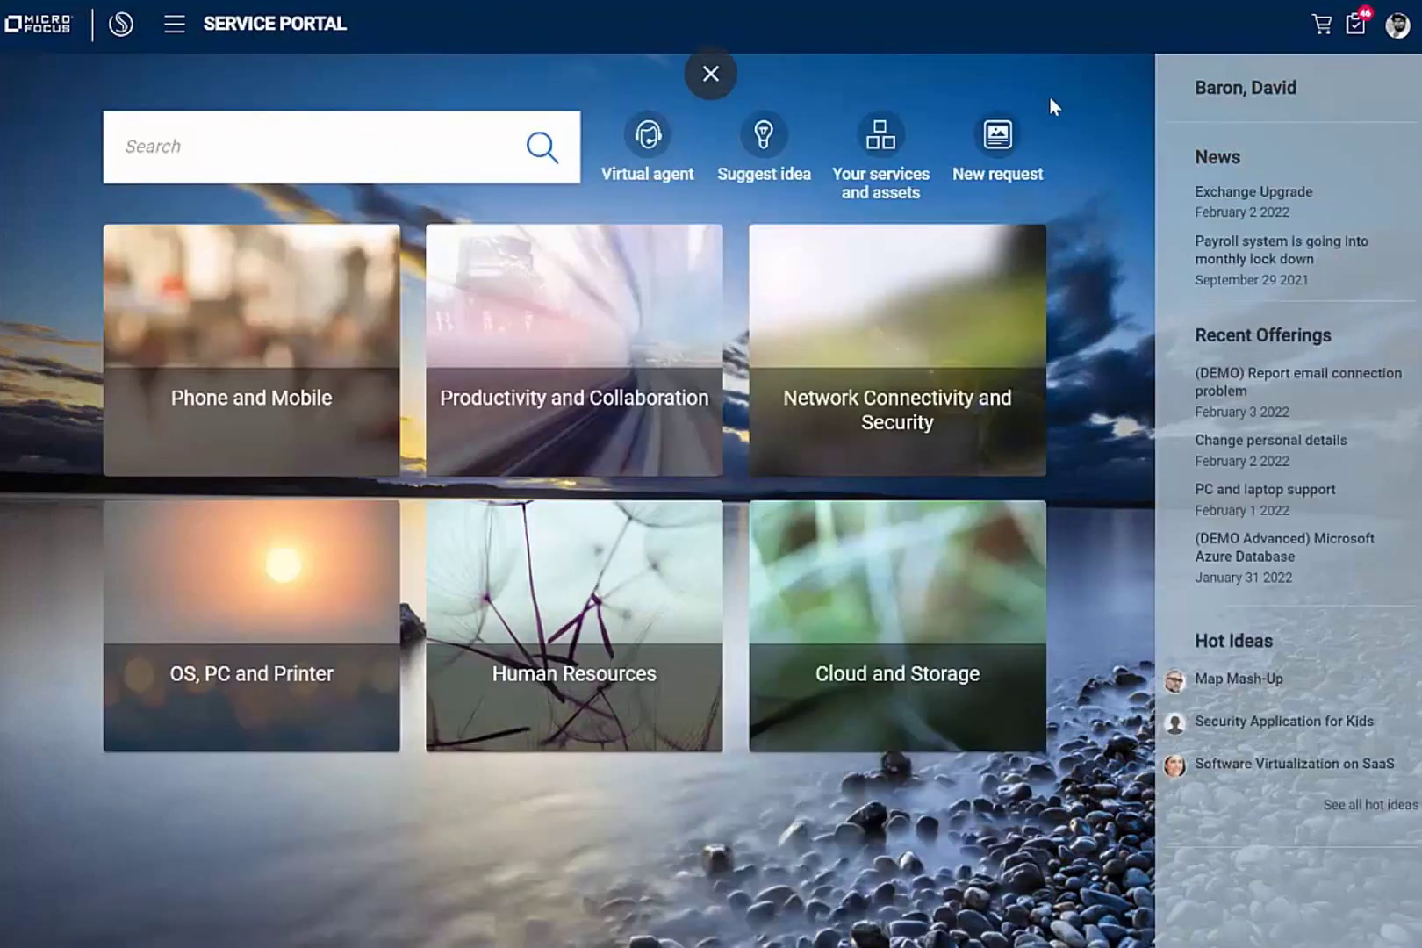
{"action": "left_click", "coordinate": [897, 180]}
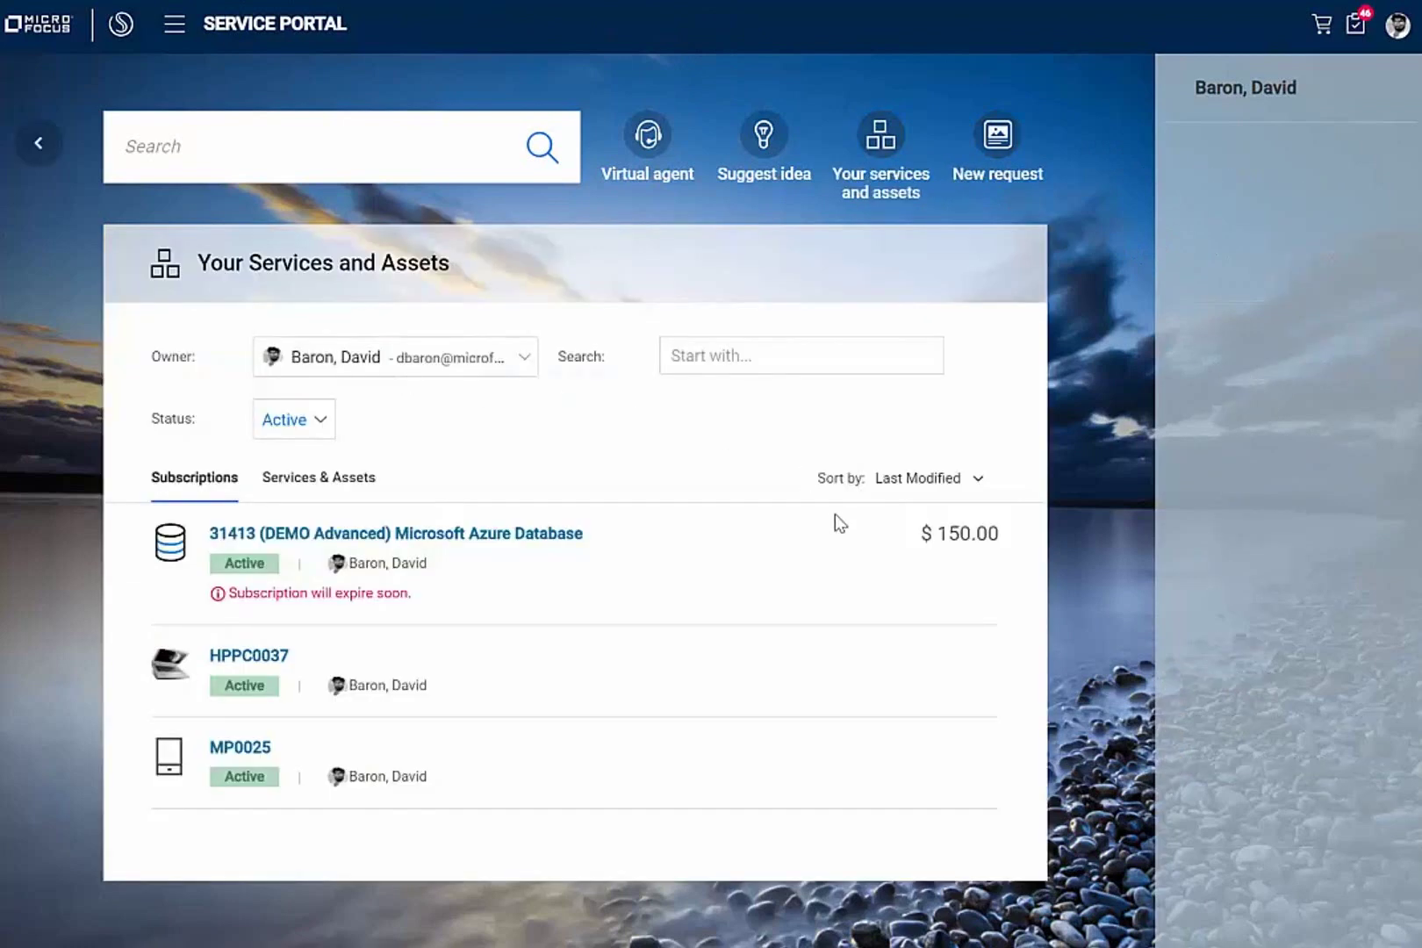
{"action": "left_click", "coordinate": [486, 542]}
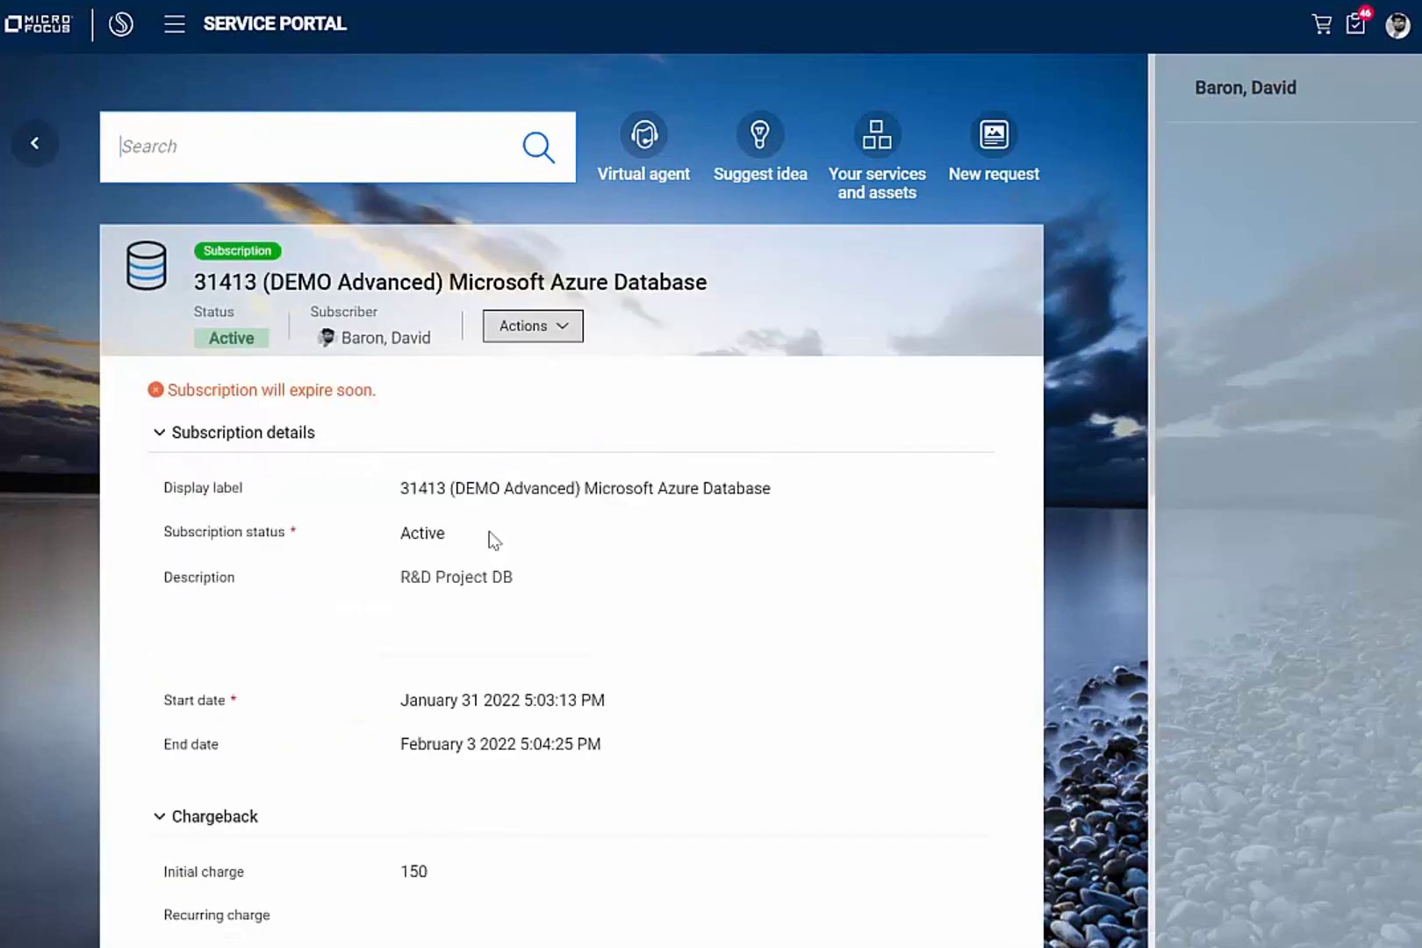
{"action": "scroll", "coordinate": [787, 542], "scroll_direction": "down", "scroll_amount": 4}
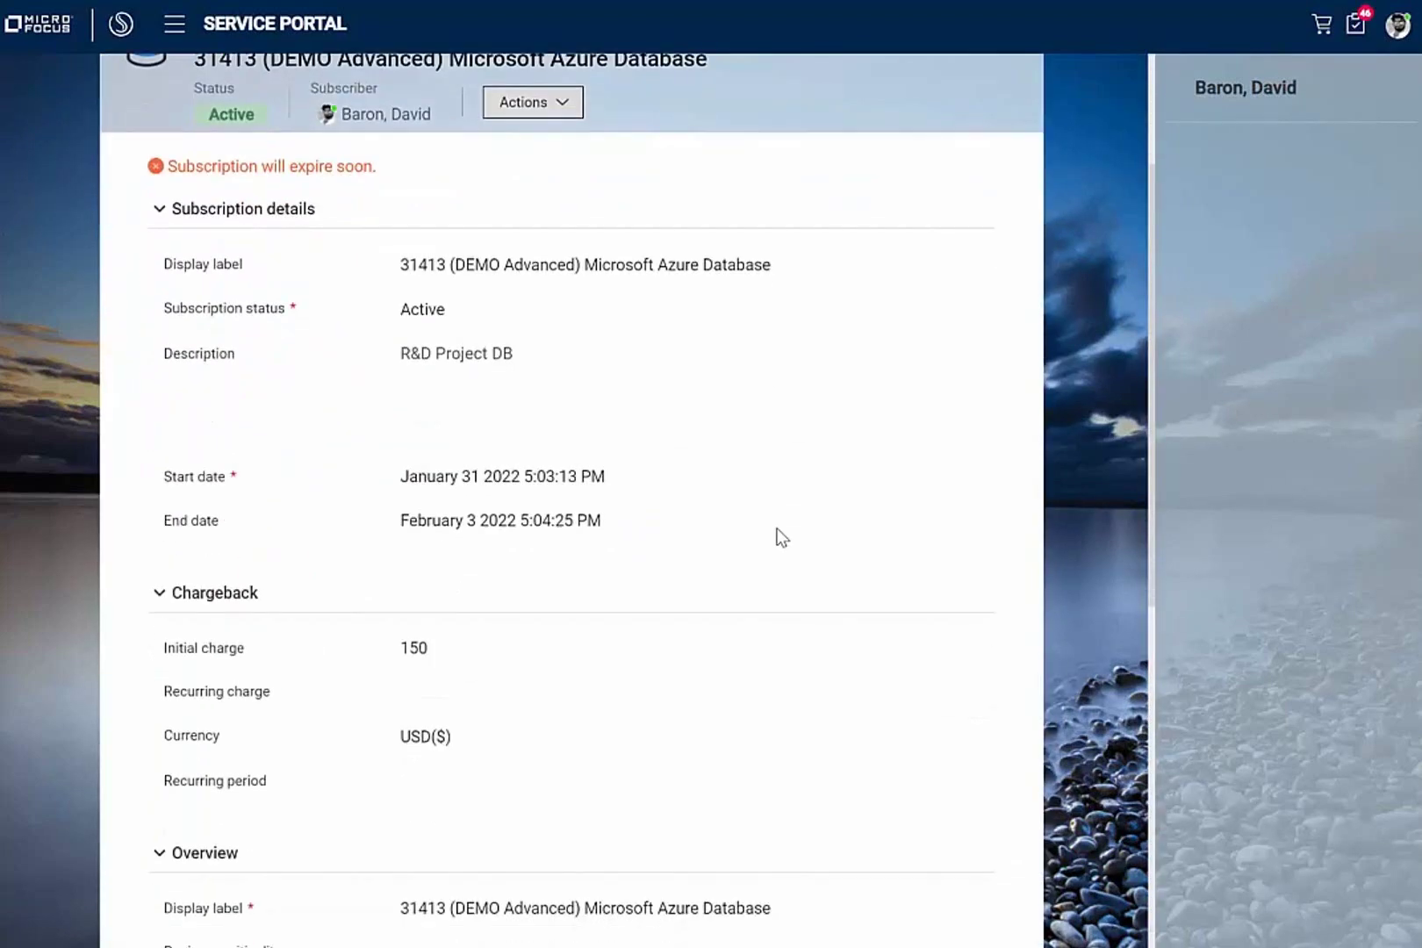
{"action": "scroll", "coordinate": [687, 486], "scroll_direction": "down", "scroll_amount": 5}
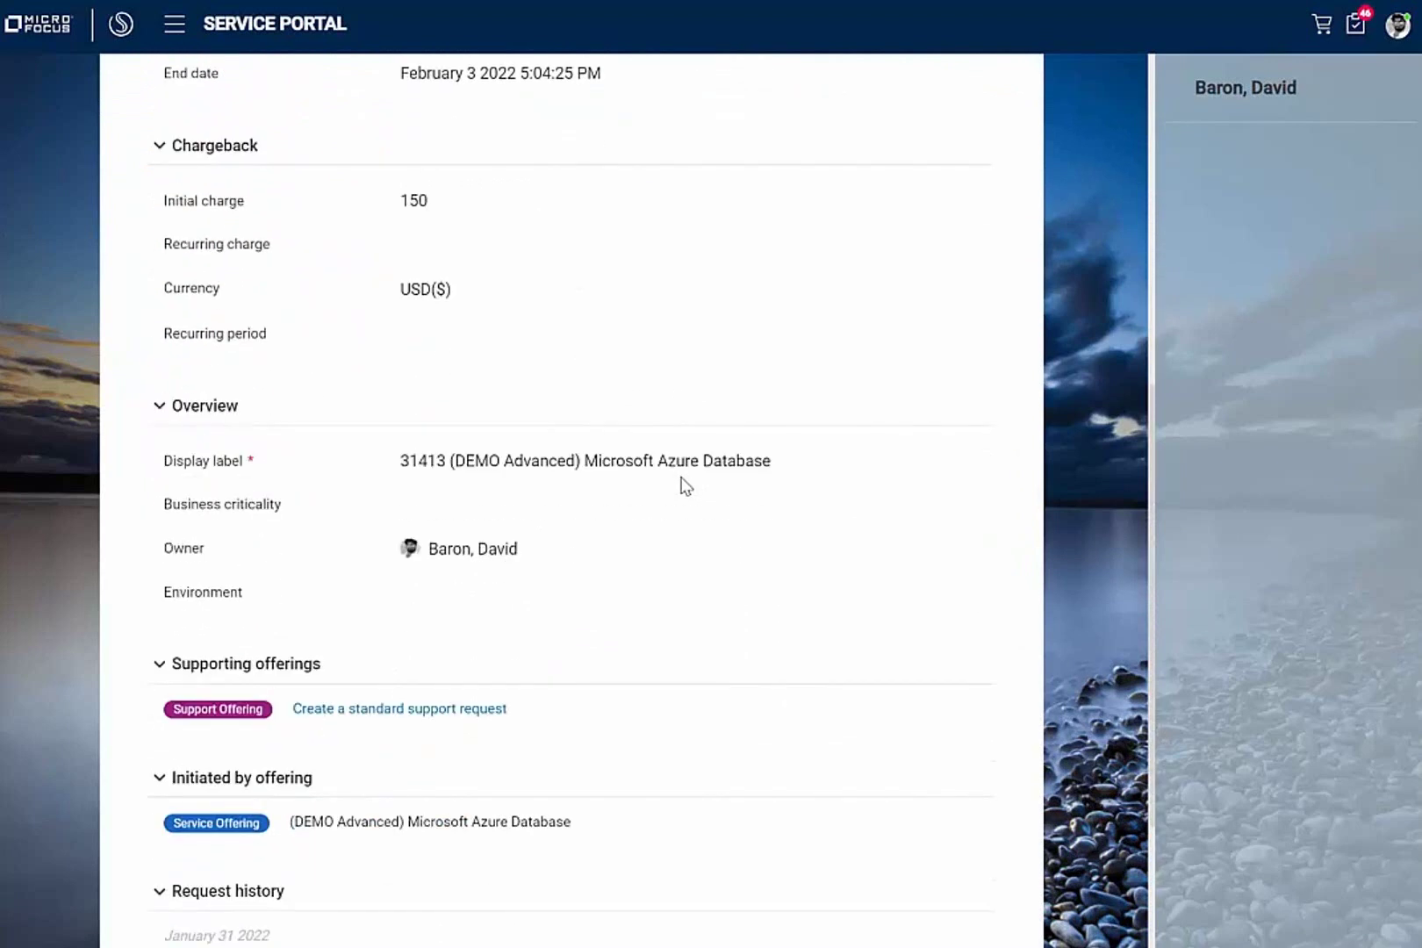
{"action": "scroll", "coordinate": [587, 588], "scroll_direction": "down", "scroll_amount": 1}
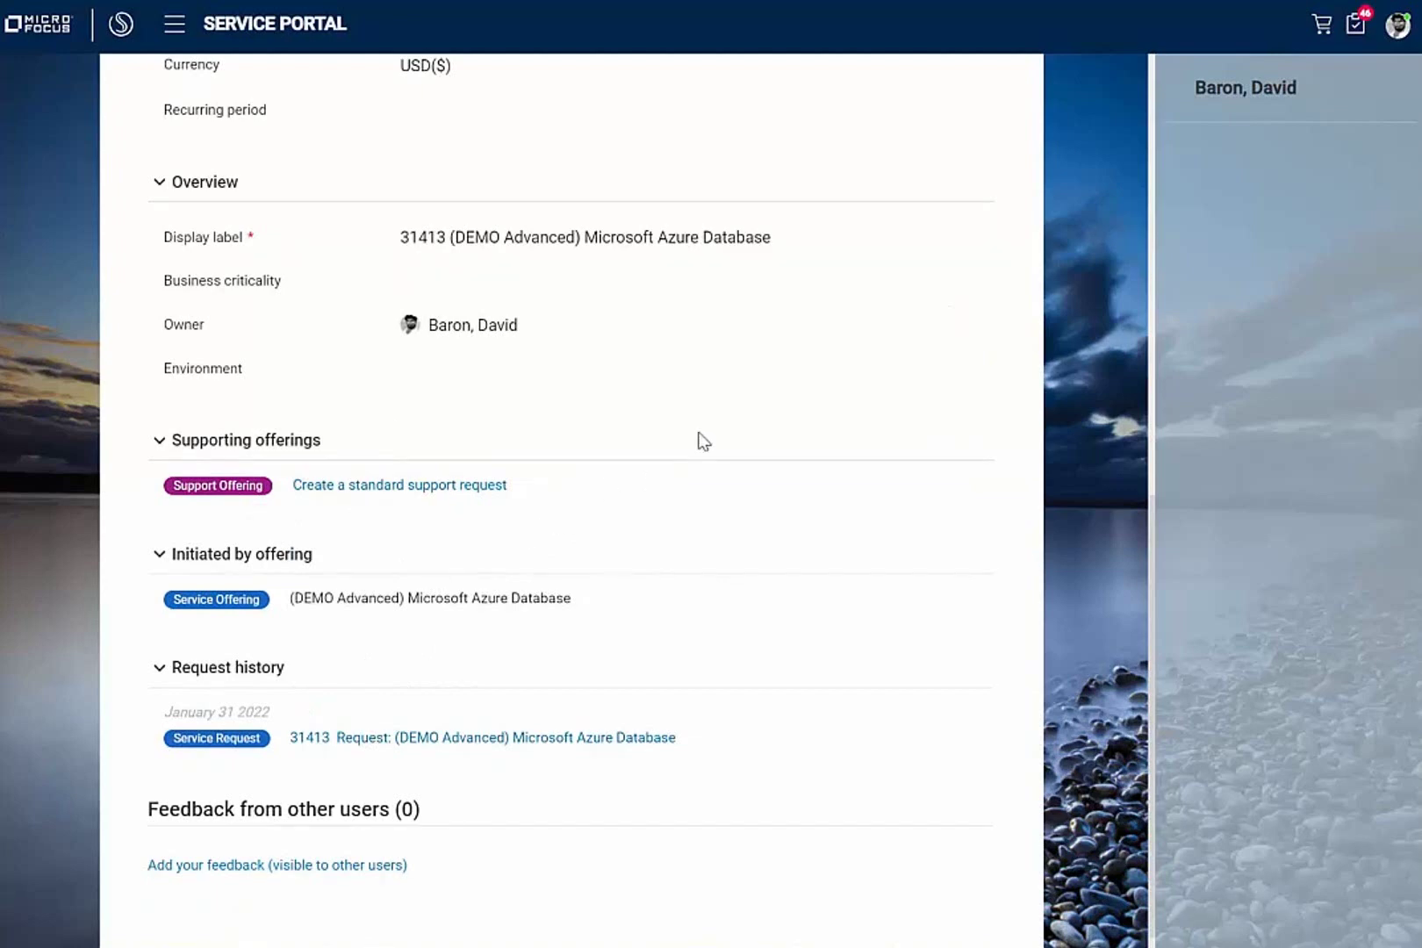
{"action": "scroll", "coordinate": [702, 441], "scroll_direction": "up", "scroll_amount": 9}
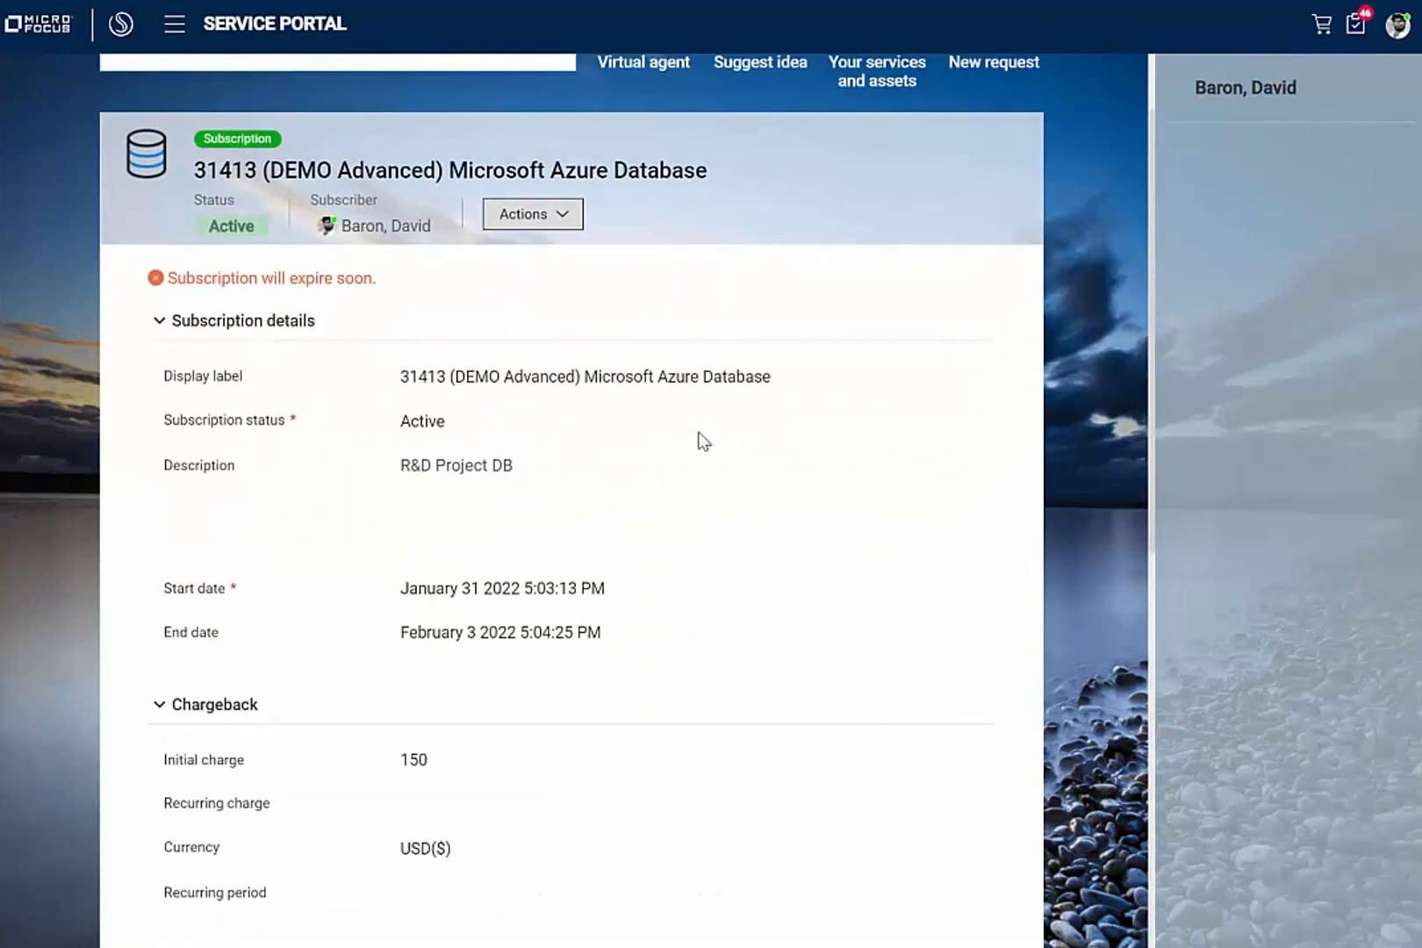
{"action": "scroll", "coordinate": [704, 440], "scroll_direction": "up", "scroll_amount": 2}
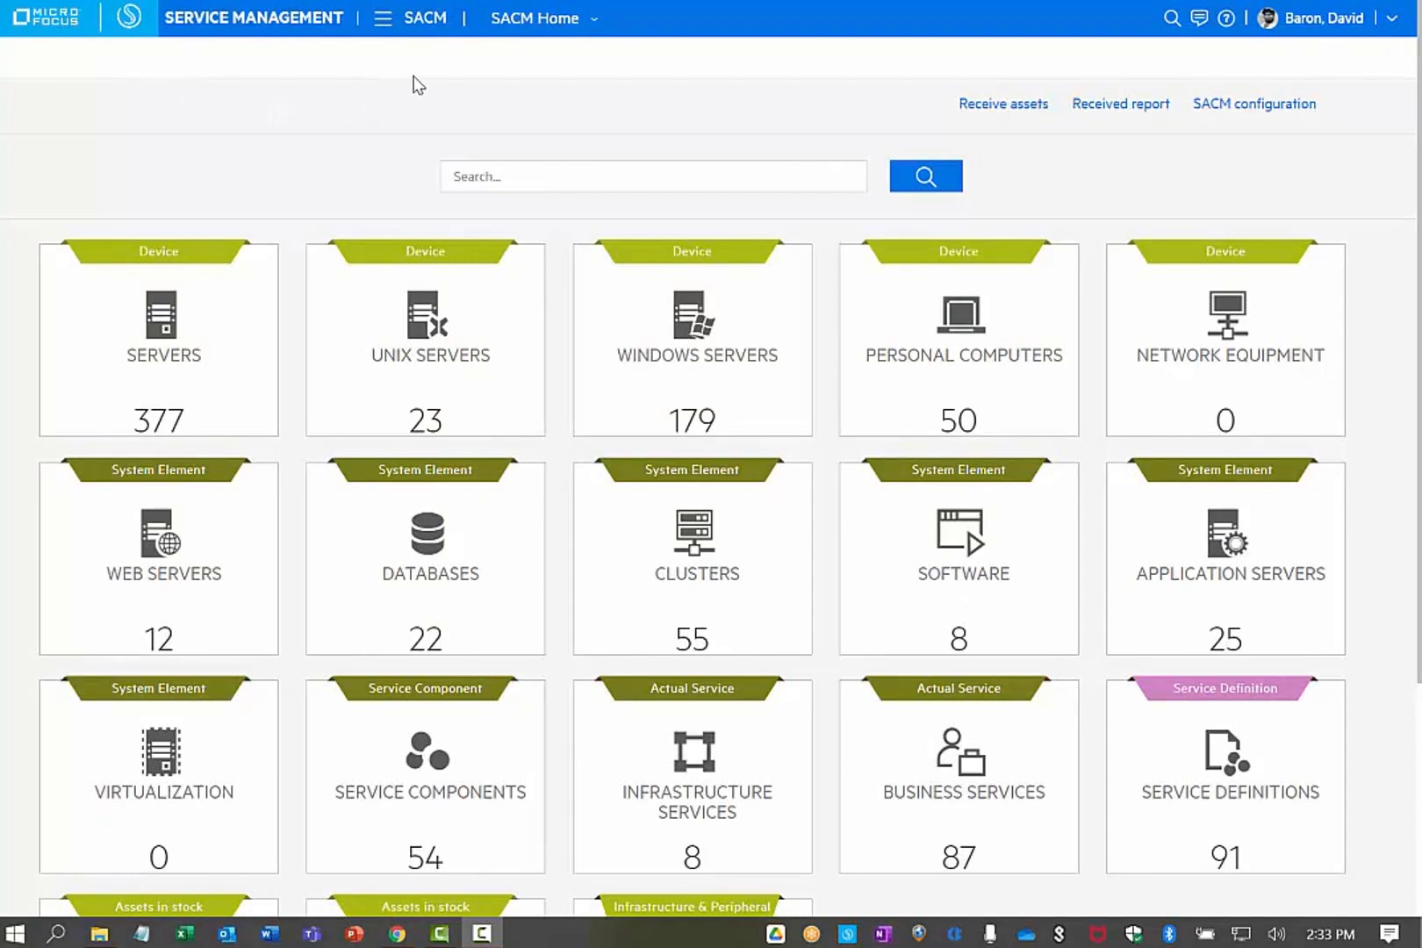
- Open subscription 31415 from SACM Subscriptions and follow its Actual Service link to 31413
{"action": "left_click", "coordinate": [573, 19]}
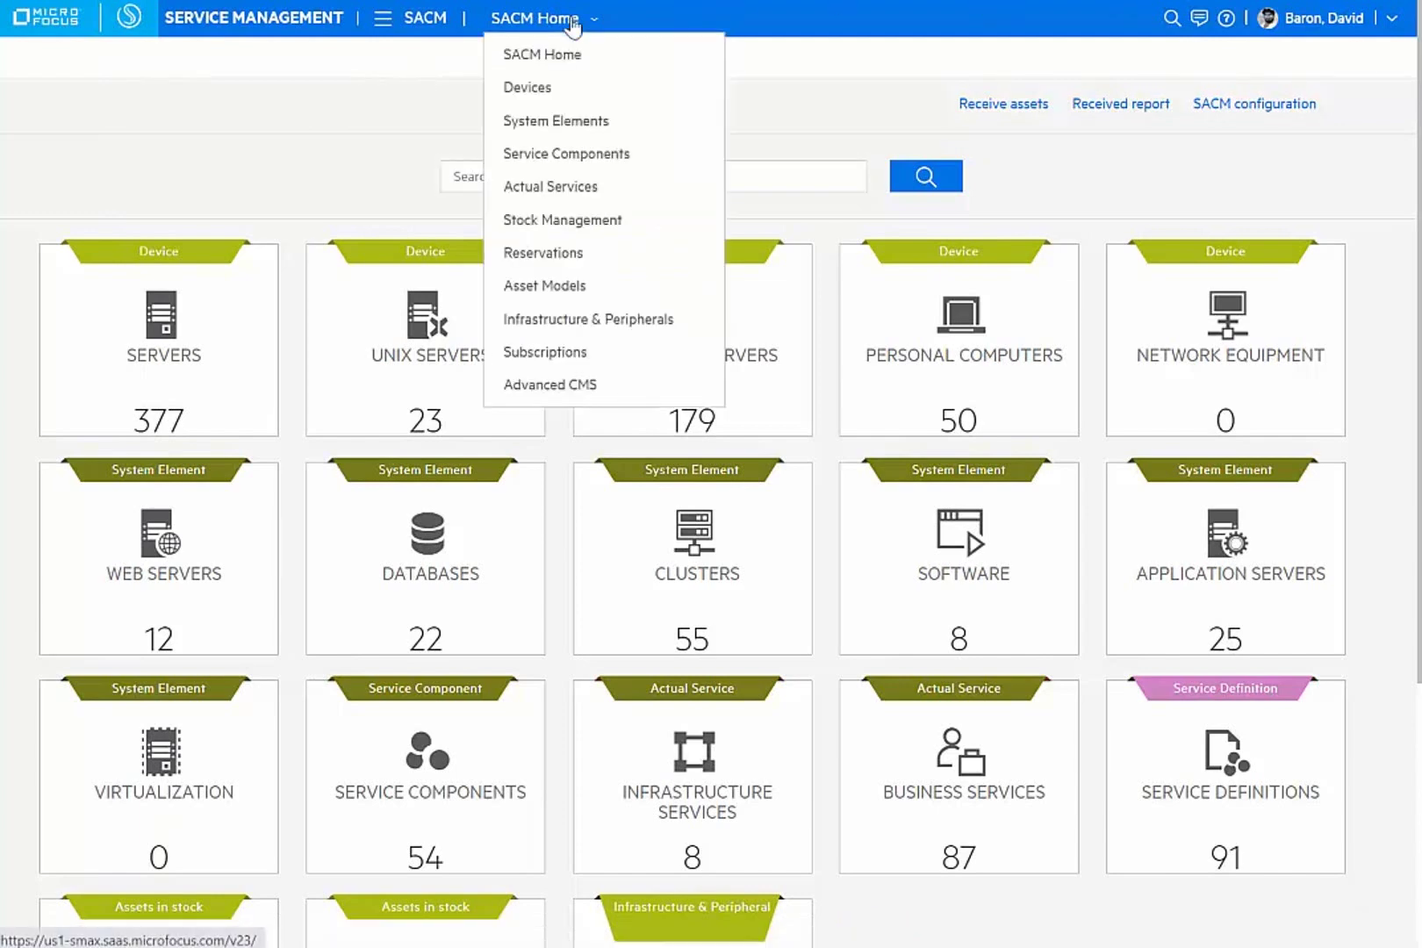
{"action": "left_click", "coordinate": [560, 352]}
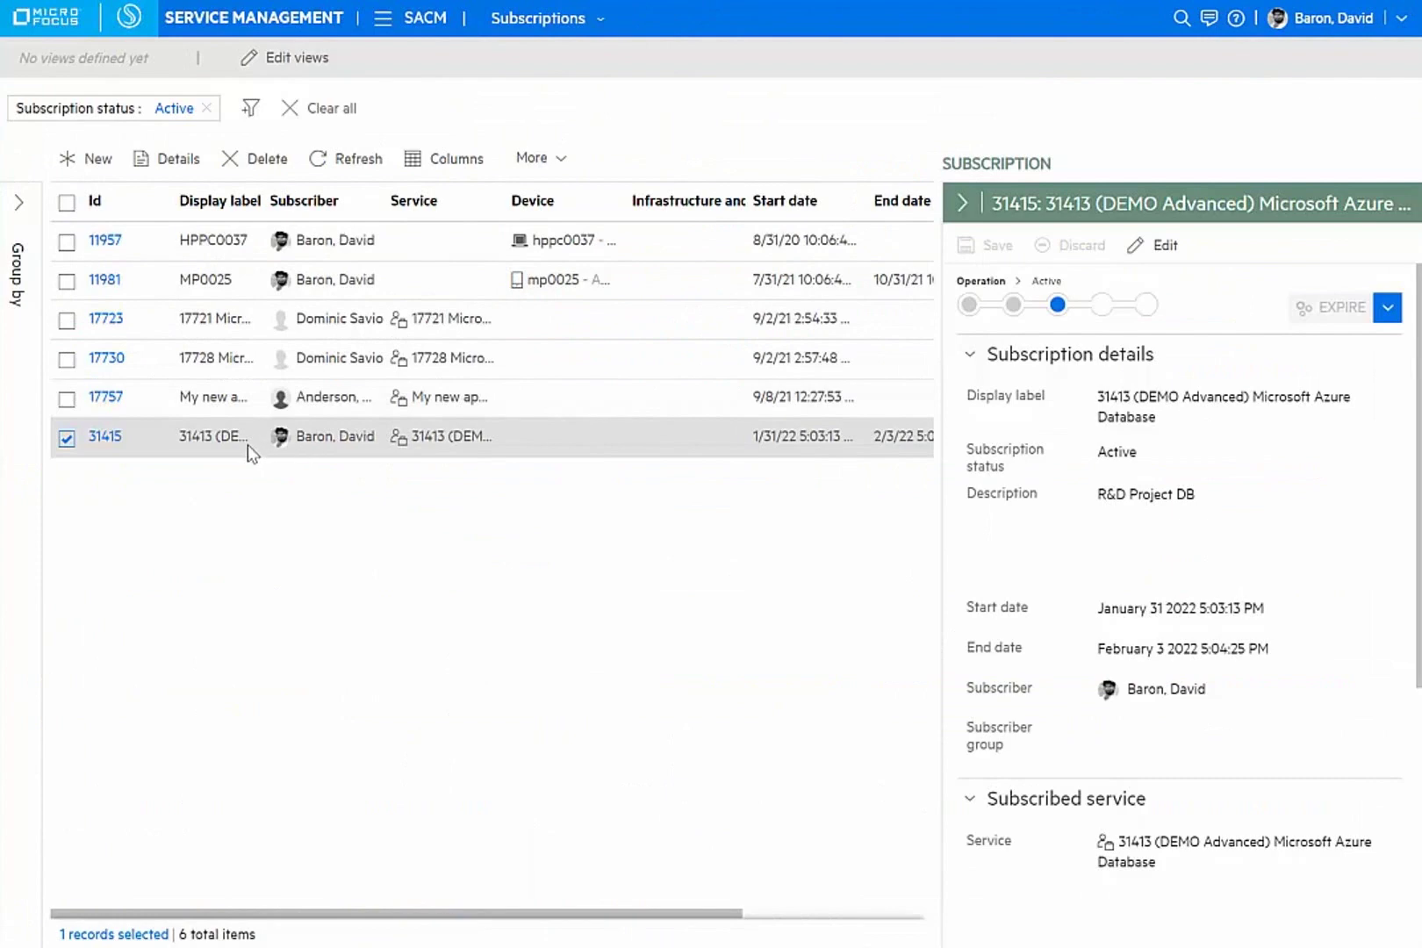
{"action": "left_click", "coordinate": [106, 439]}
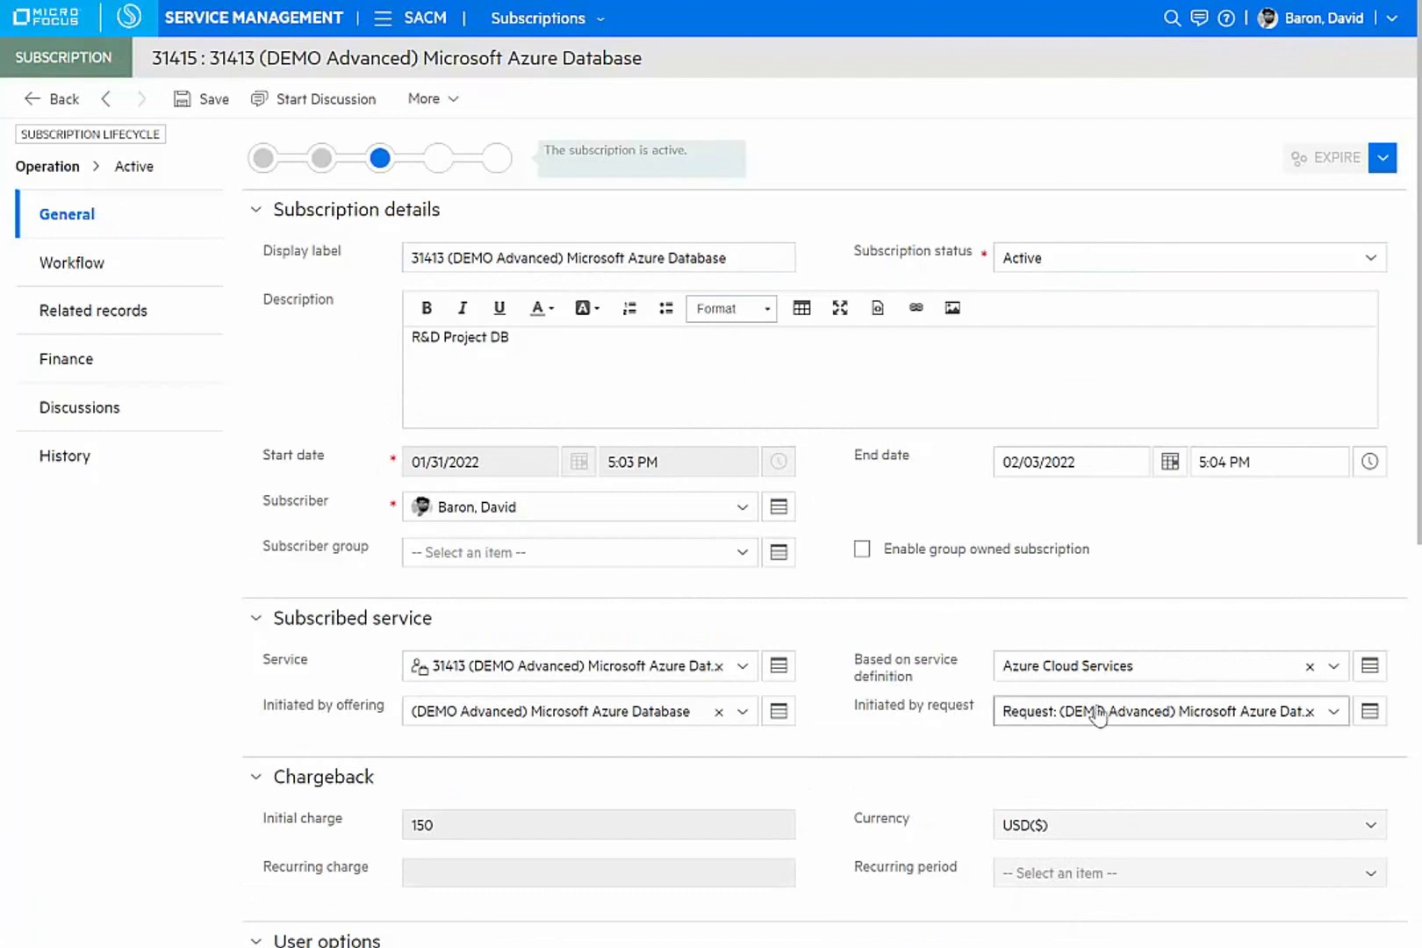
{"action": "mouse_move", "coordinate": [1111, 713]}
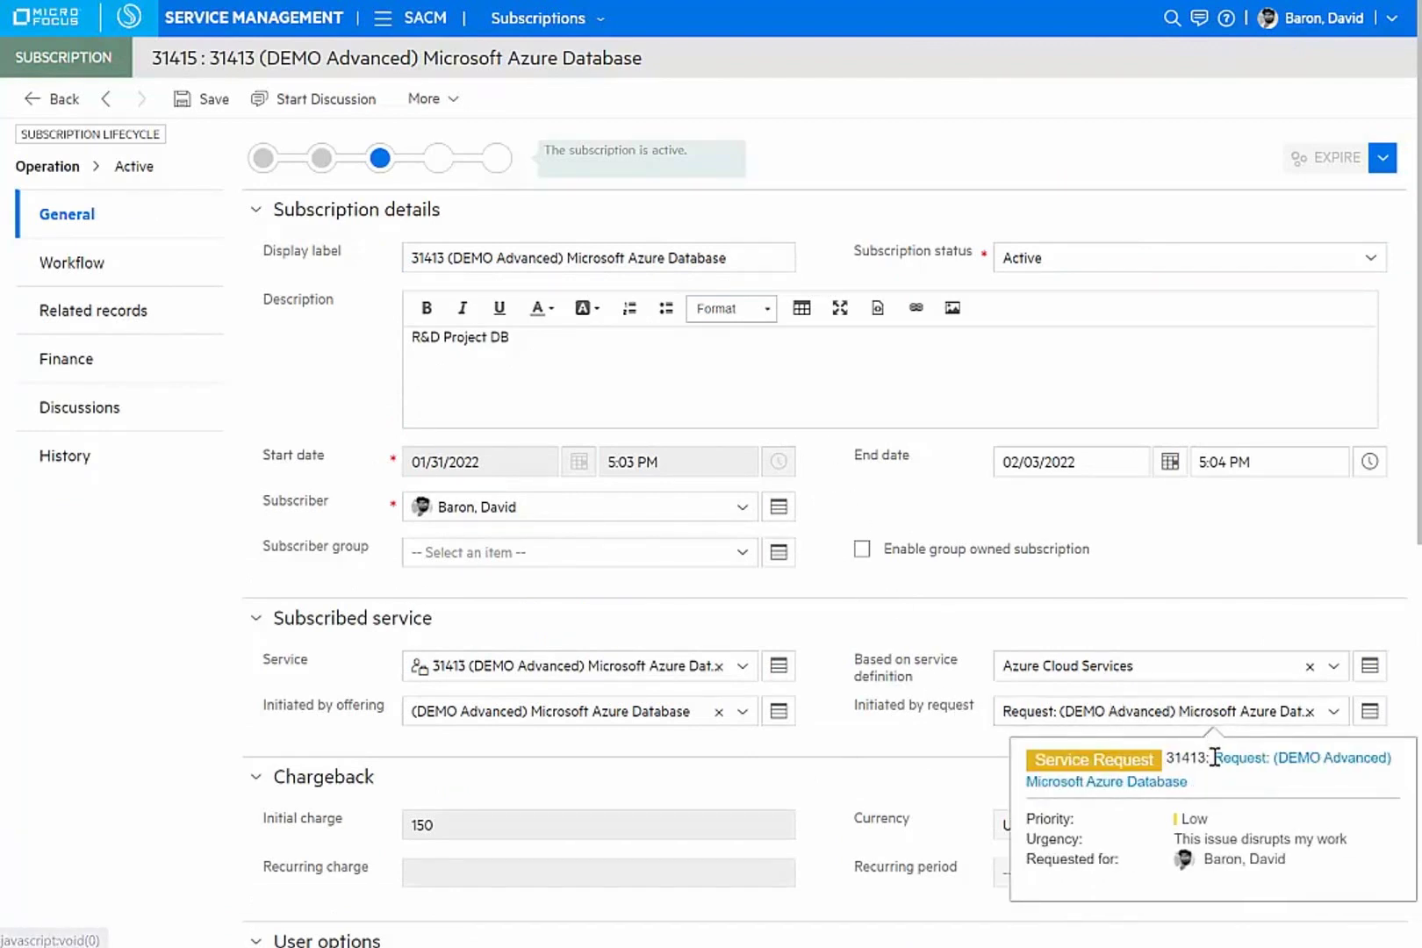
{"action": "mouse_move", "coordinate": [557, 676]}
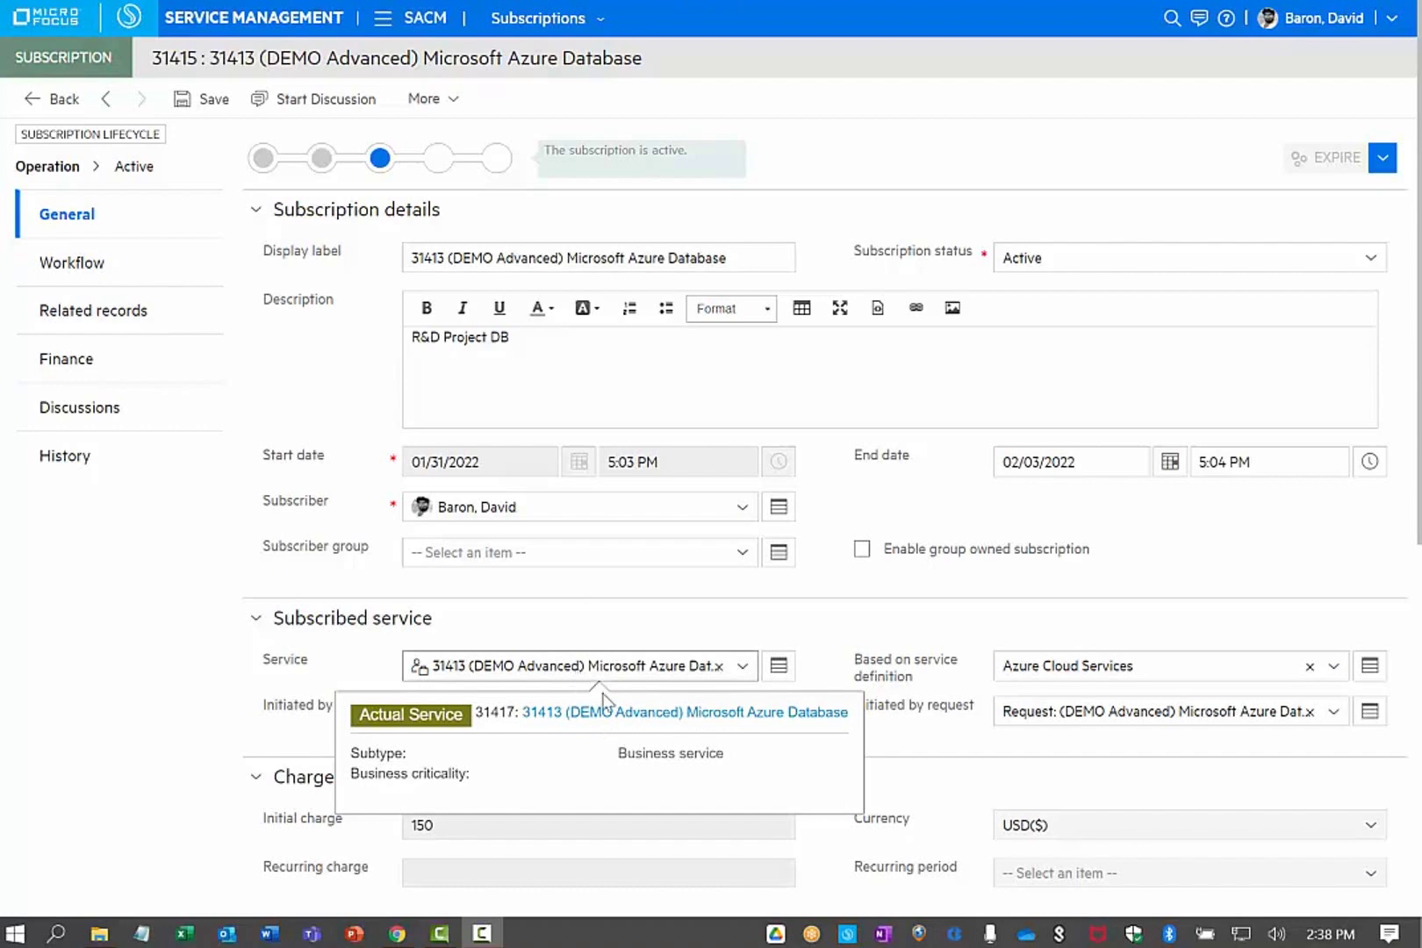
{"action": "left_click", "coordinate": [626, 715]}
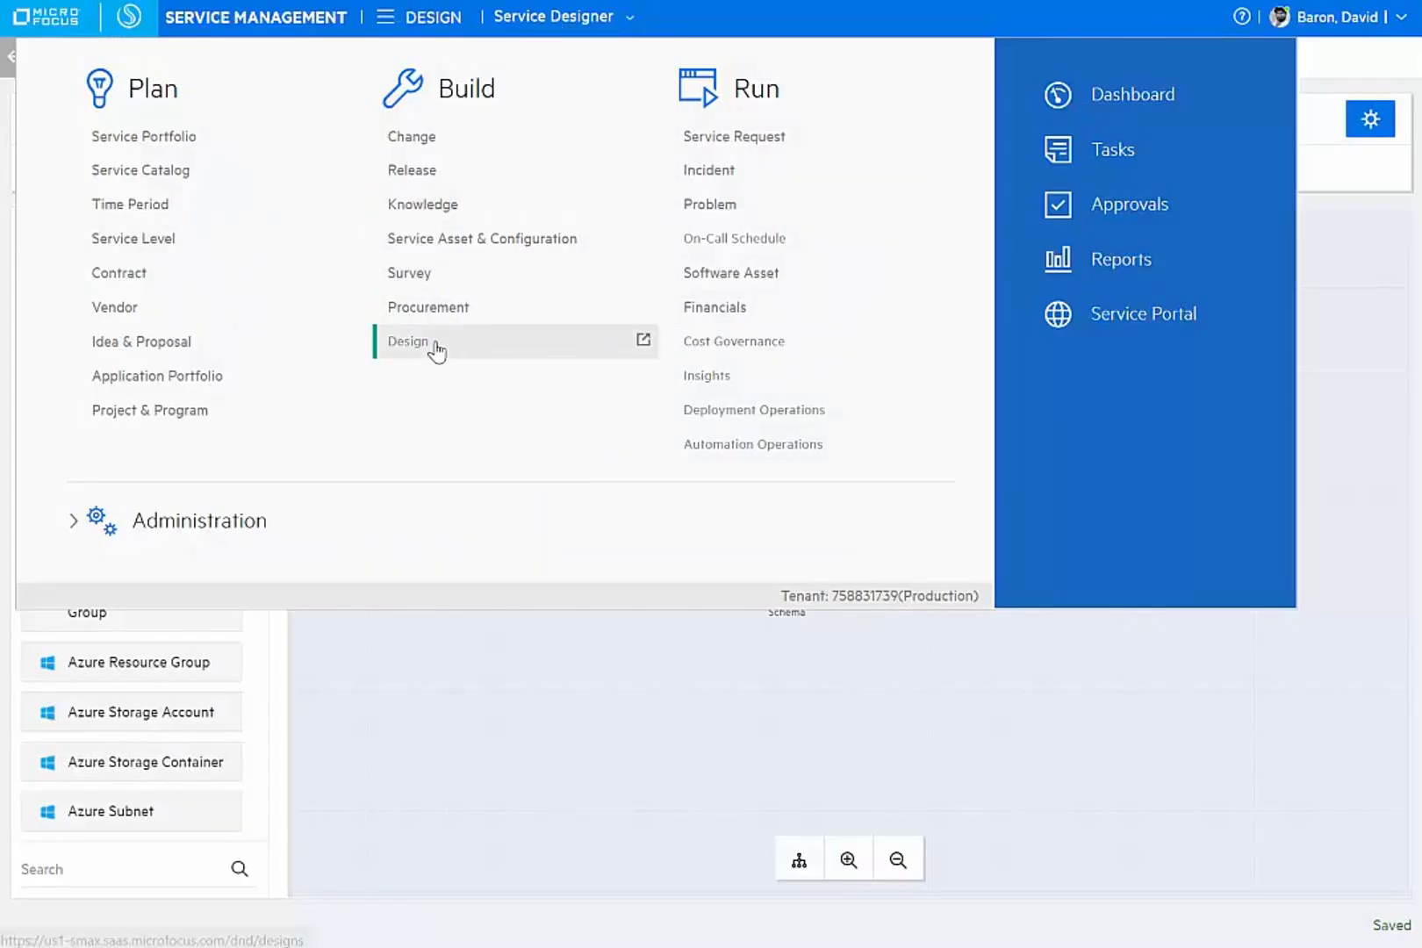
- View the Azure database service design canvas, then open Run > Insights cost overview
{"action": "left_click", "coordinate": [439, 351]}
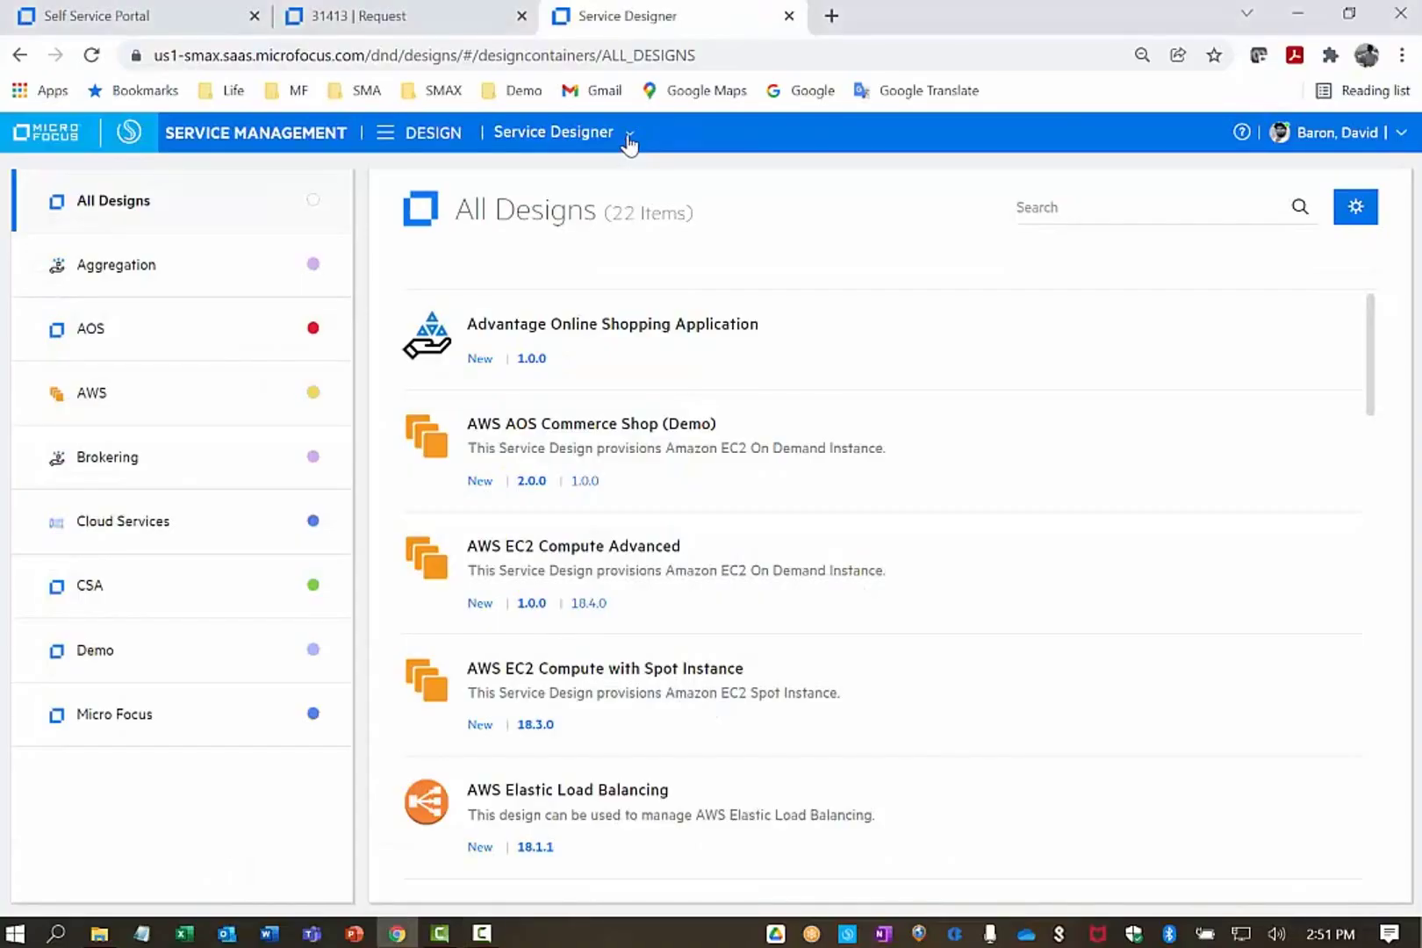
{"action": "left_click", "coordinate": [628, 137]}
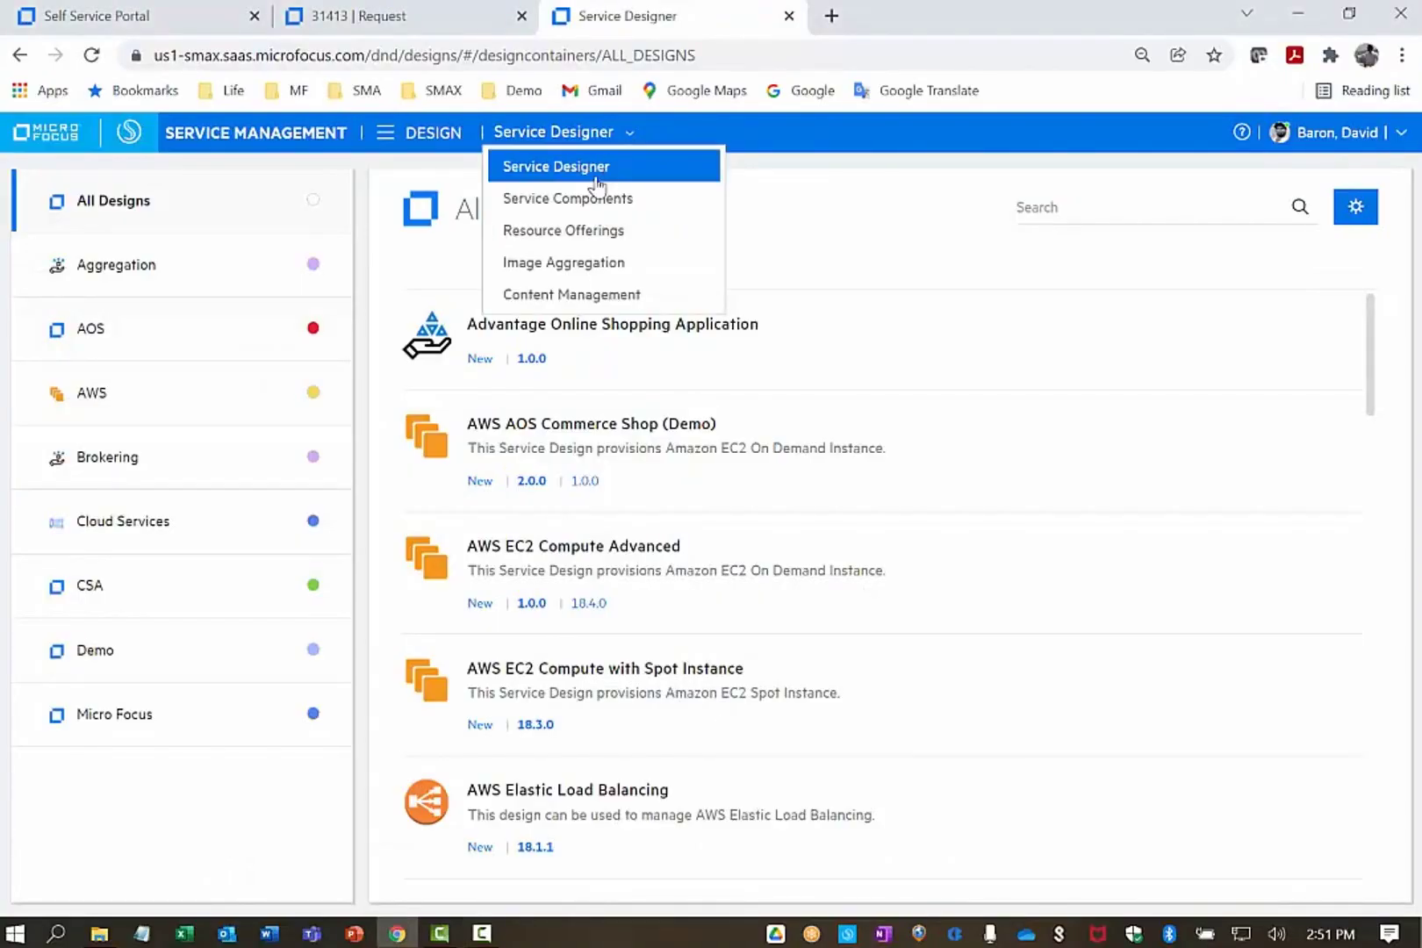
{"action": "left_click", "coordinate": [384, 133]}
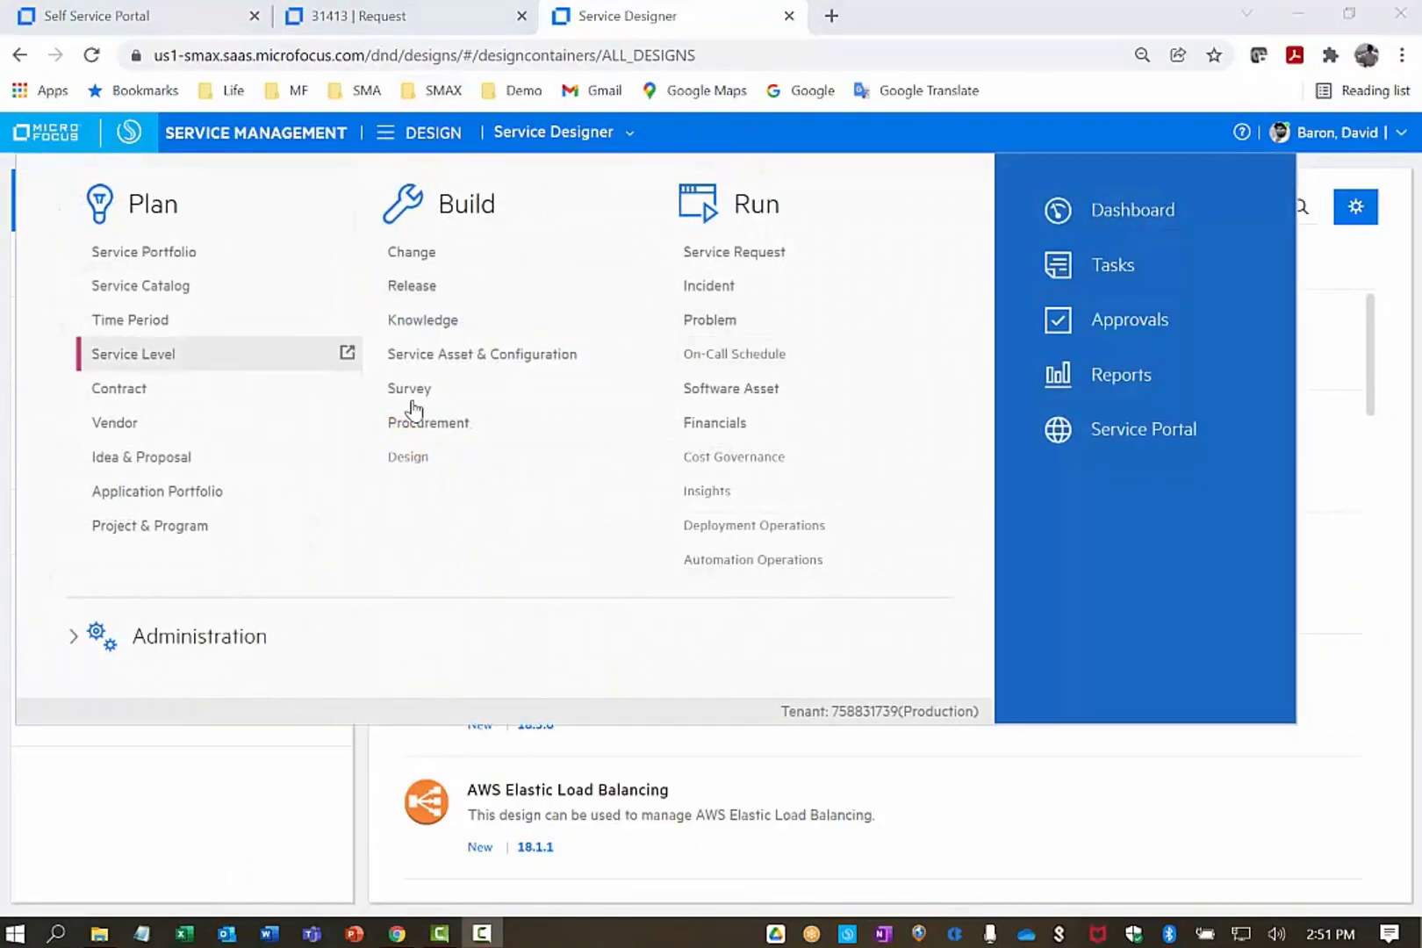
{"action": "left_click", "coordinate": [705, 497]}
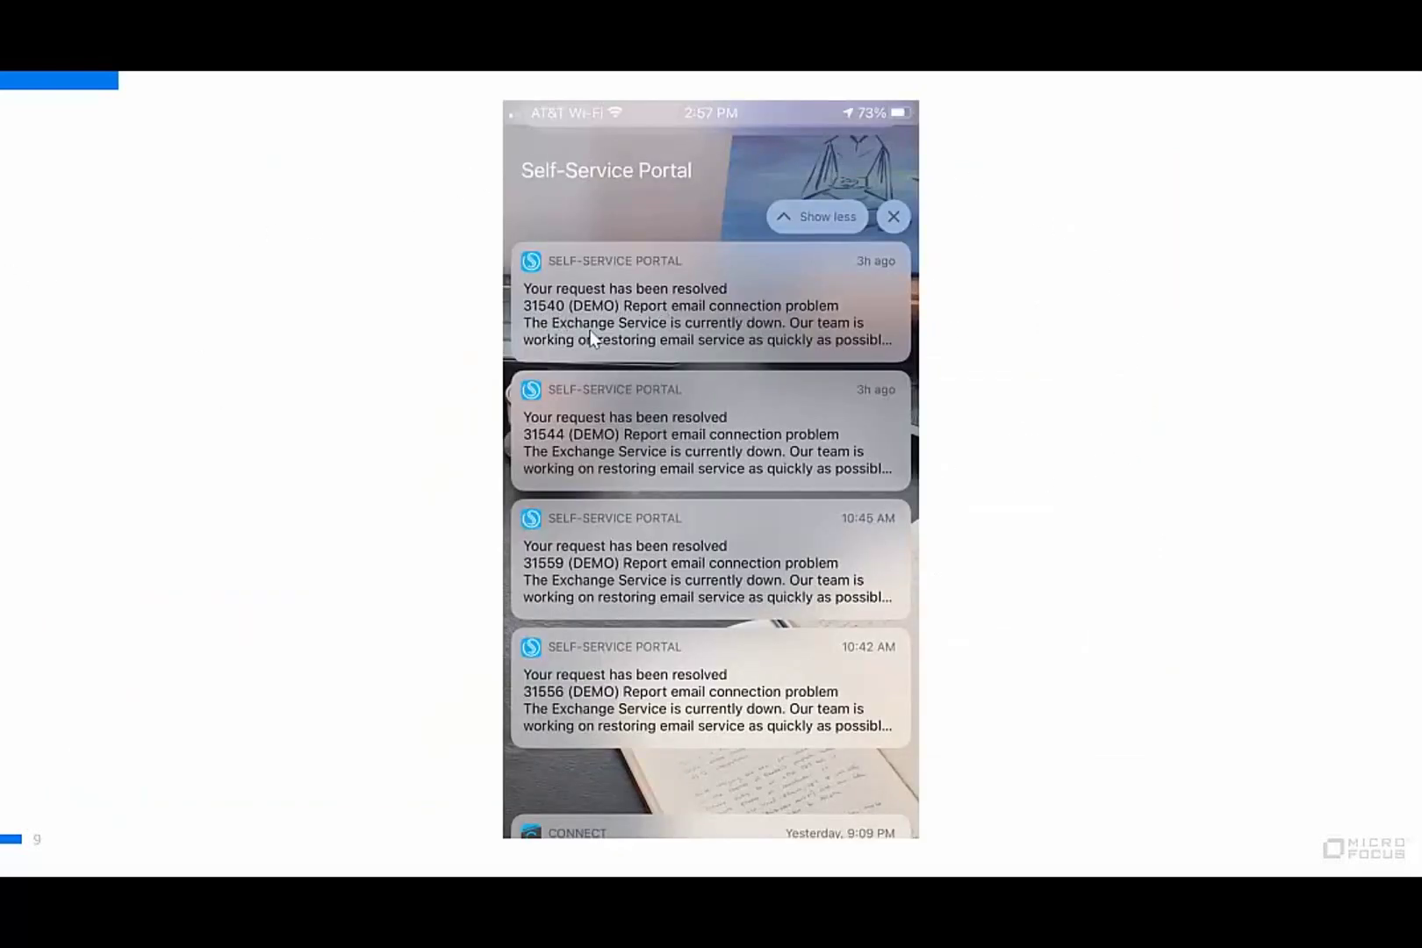
- Advance the presentation past the resolved-request phone notifications slide
{"action": "key", "text": "Right"}
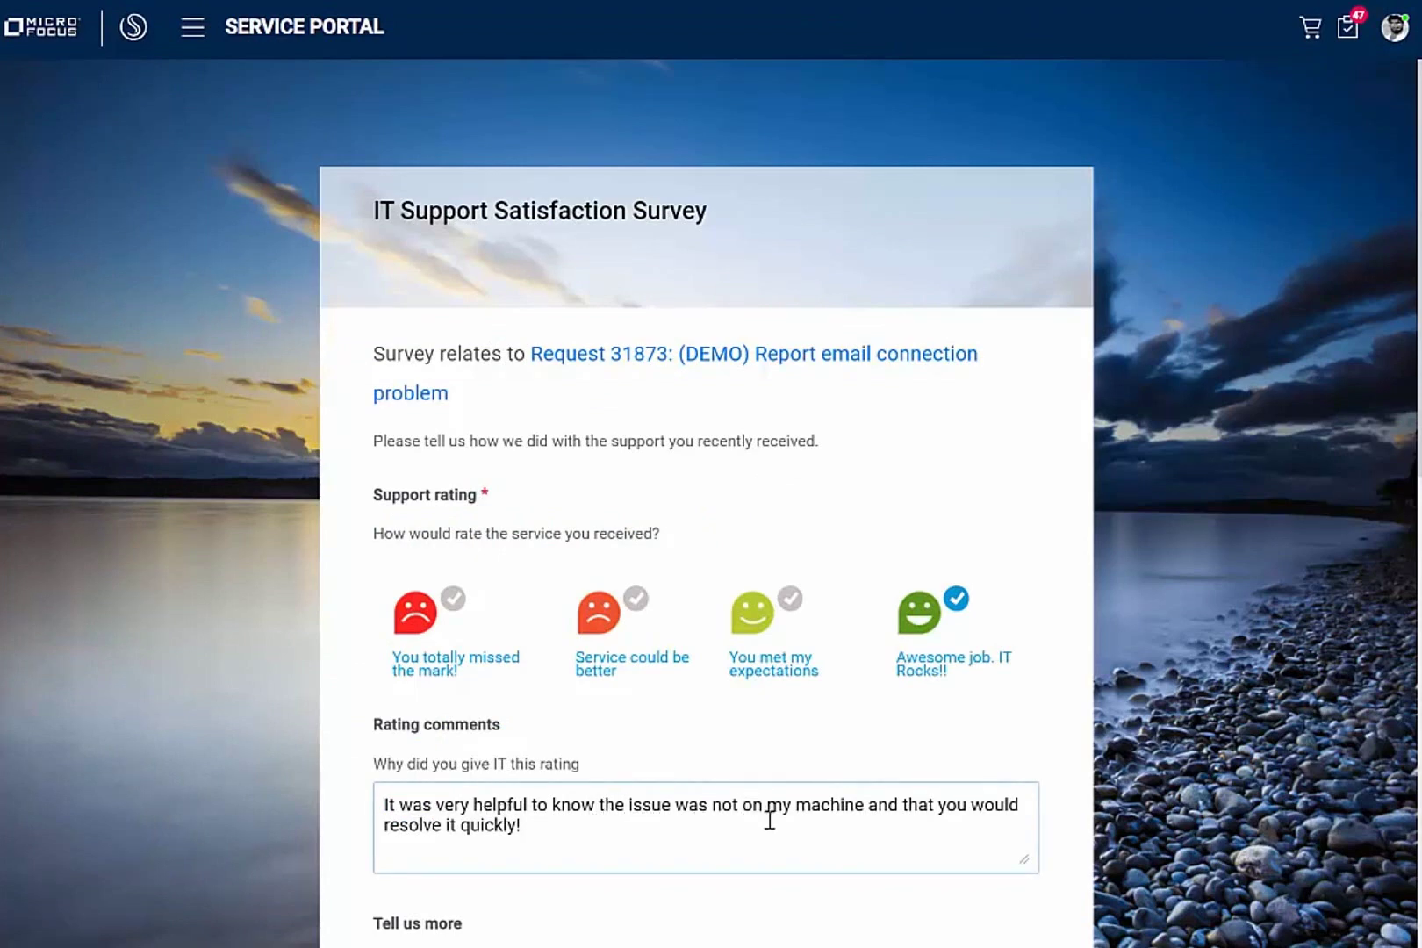
- Scroll down through the submitted IT Support Satisfaction Survey response for request 31873
{"action": "scroll", "coordinate": [666, 816], "scroll_direction": "down", "scroll_amount": 5}
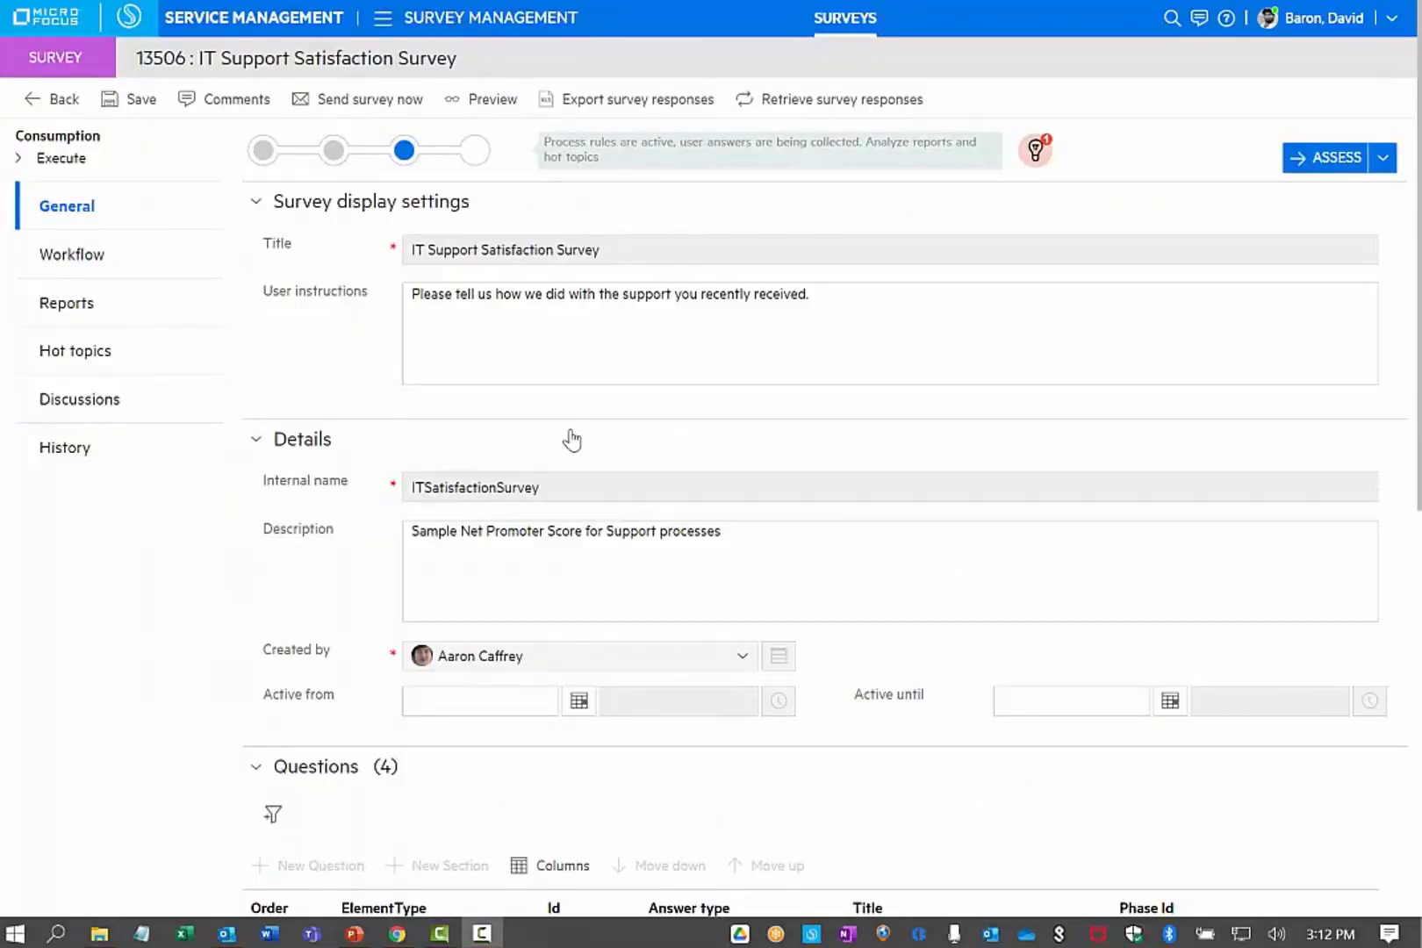
- Open survey 13506's Hot topics and read the Faster, Agent and Problem rating comments, then return to the overview
{"action": "left_click", "coordinate": [155, 362]}
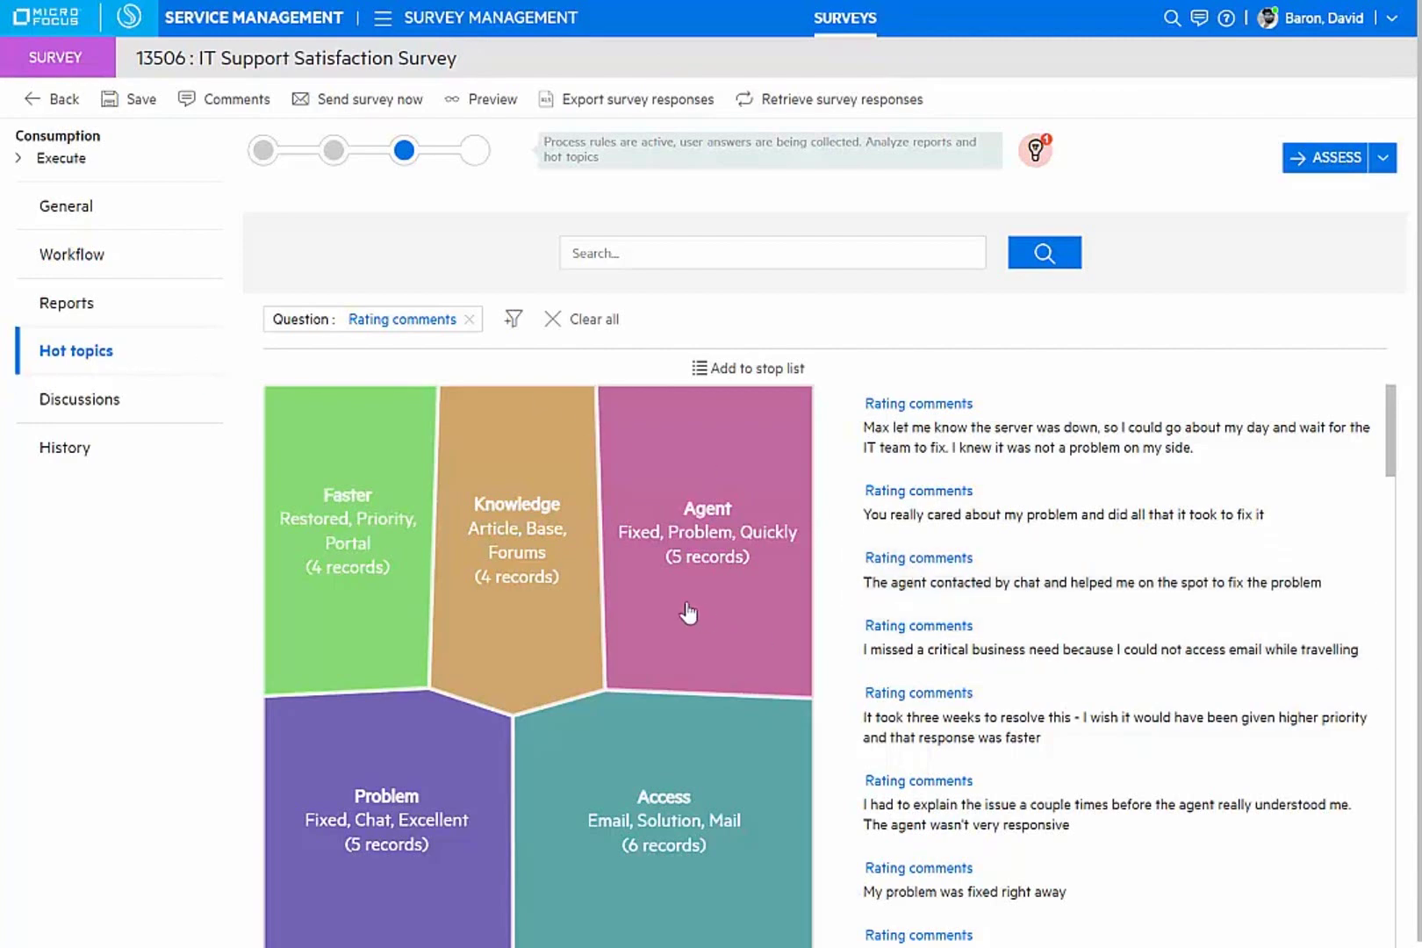
{"action": "scroll", "coordinate": [680, 617], "scroll_direction": "down", "scroll_amount": 1}
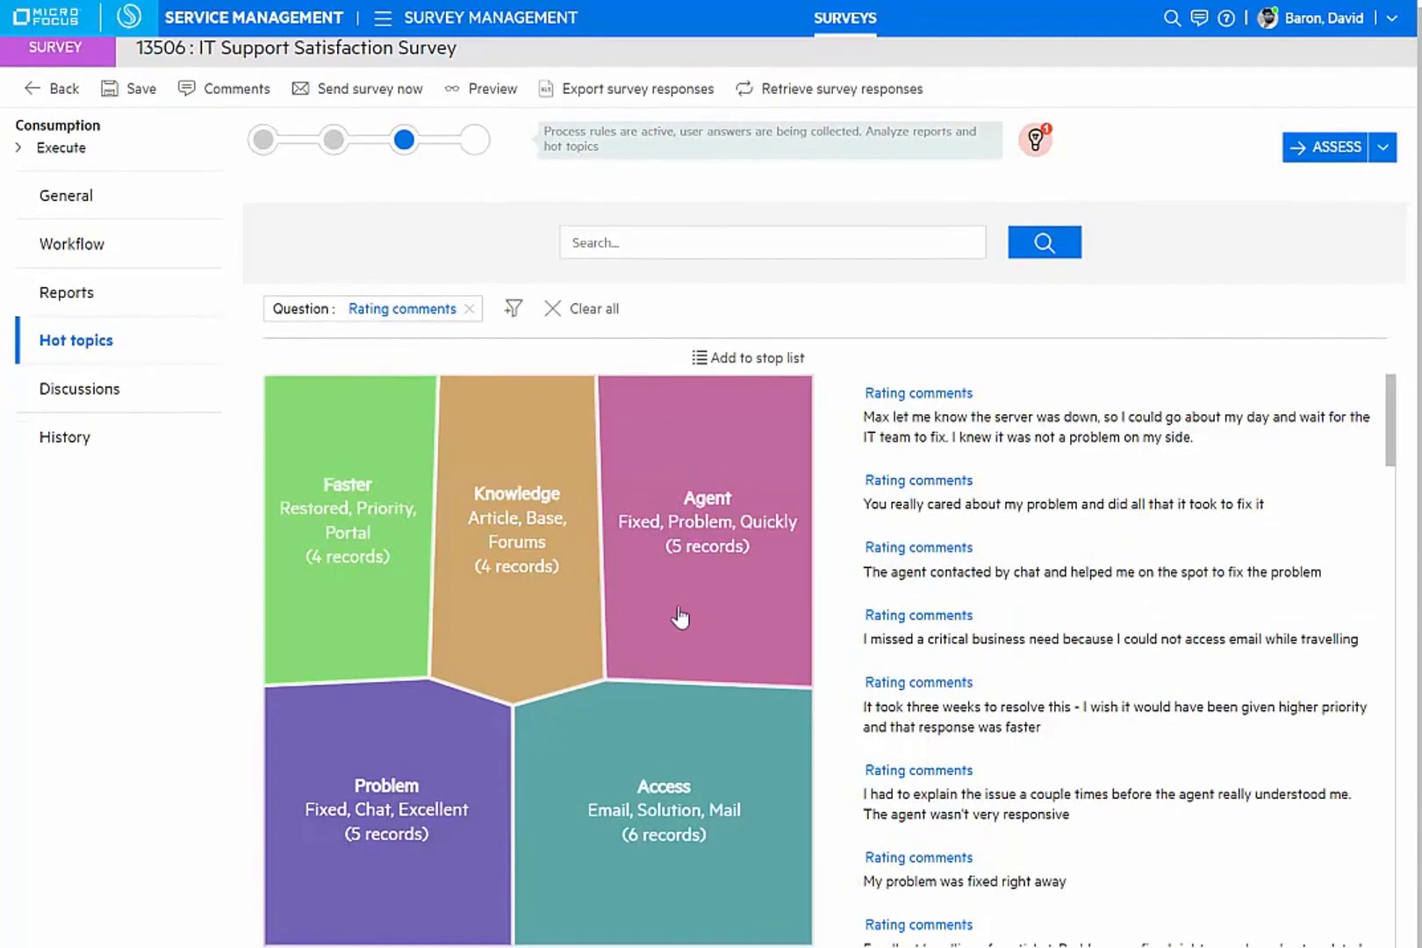
{"action": "left_click", "coordinate": [358, 432]}
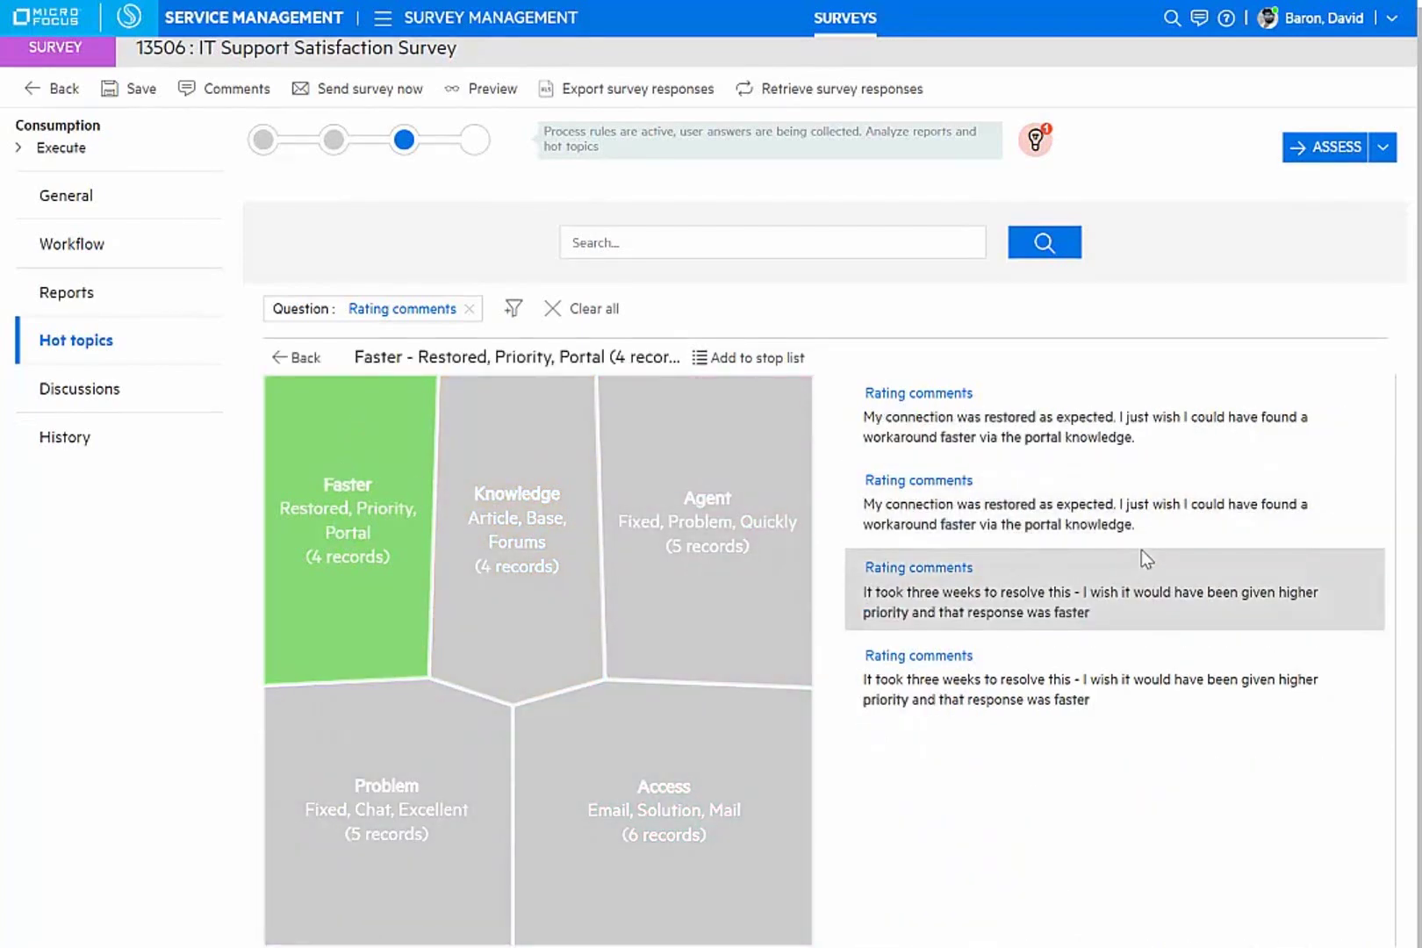
{"action": "left_click", "coordinate": [707, 608]}
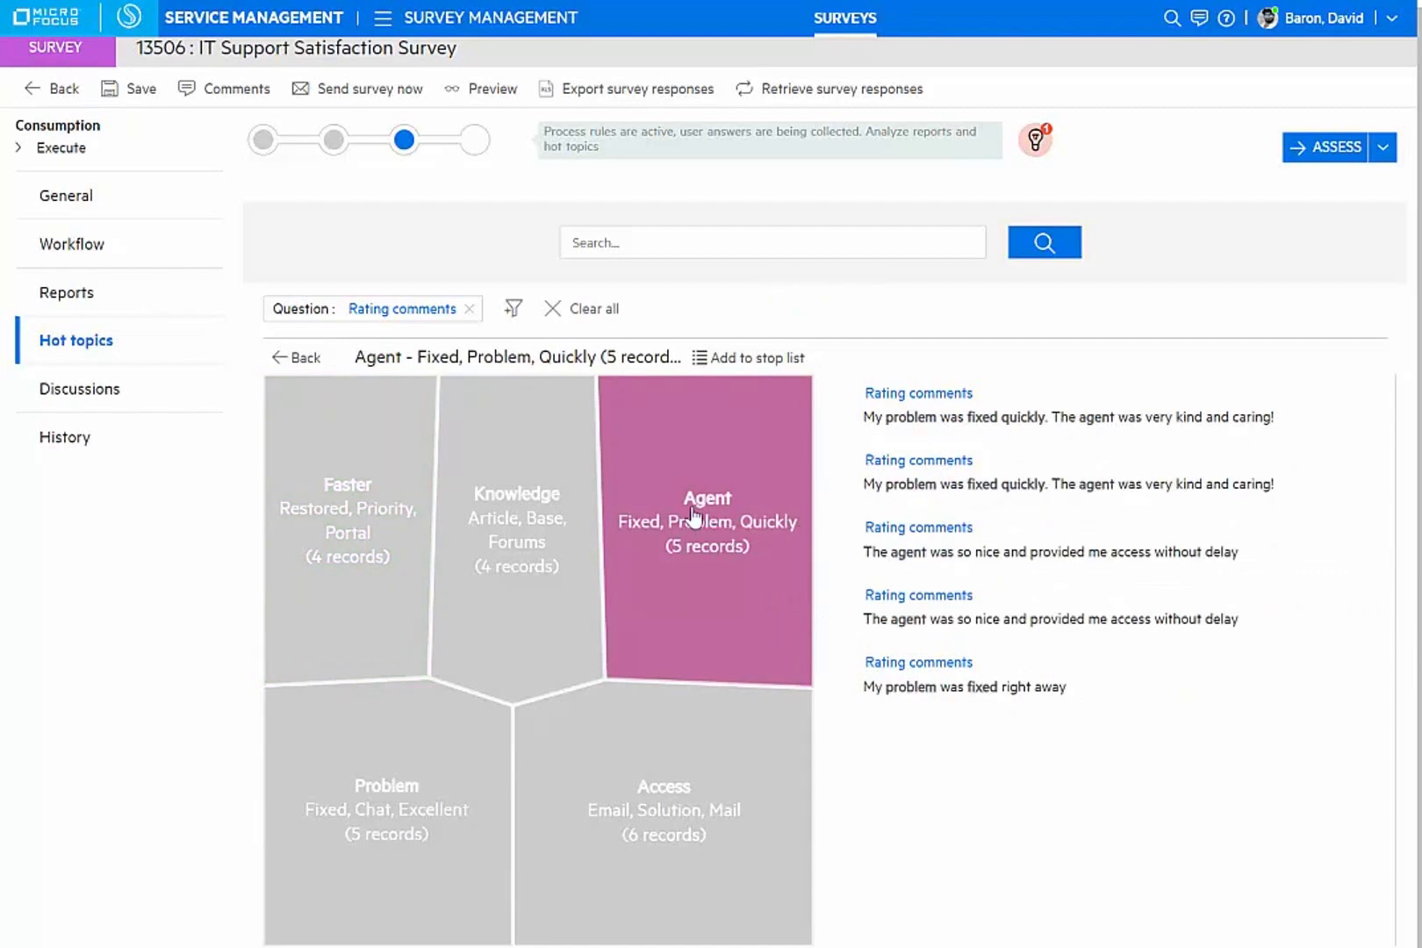
{"action": "left_click", "coordinate": [395, 772]}
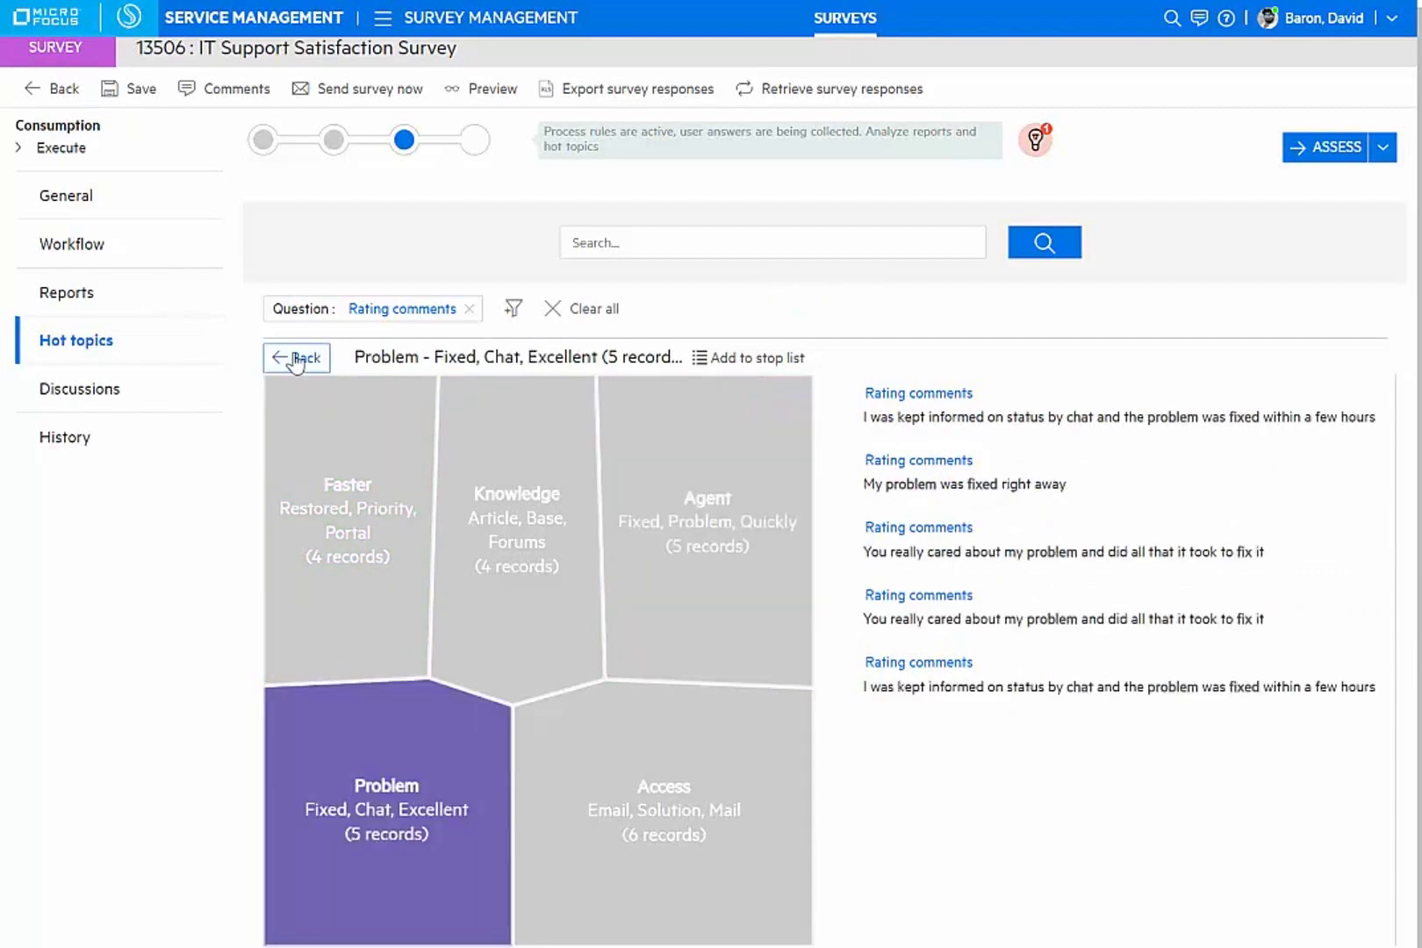
{"action": "left_click", "coordinate": [299, 357]}
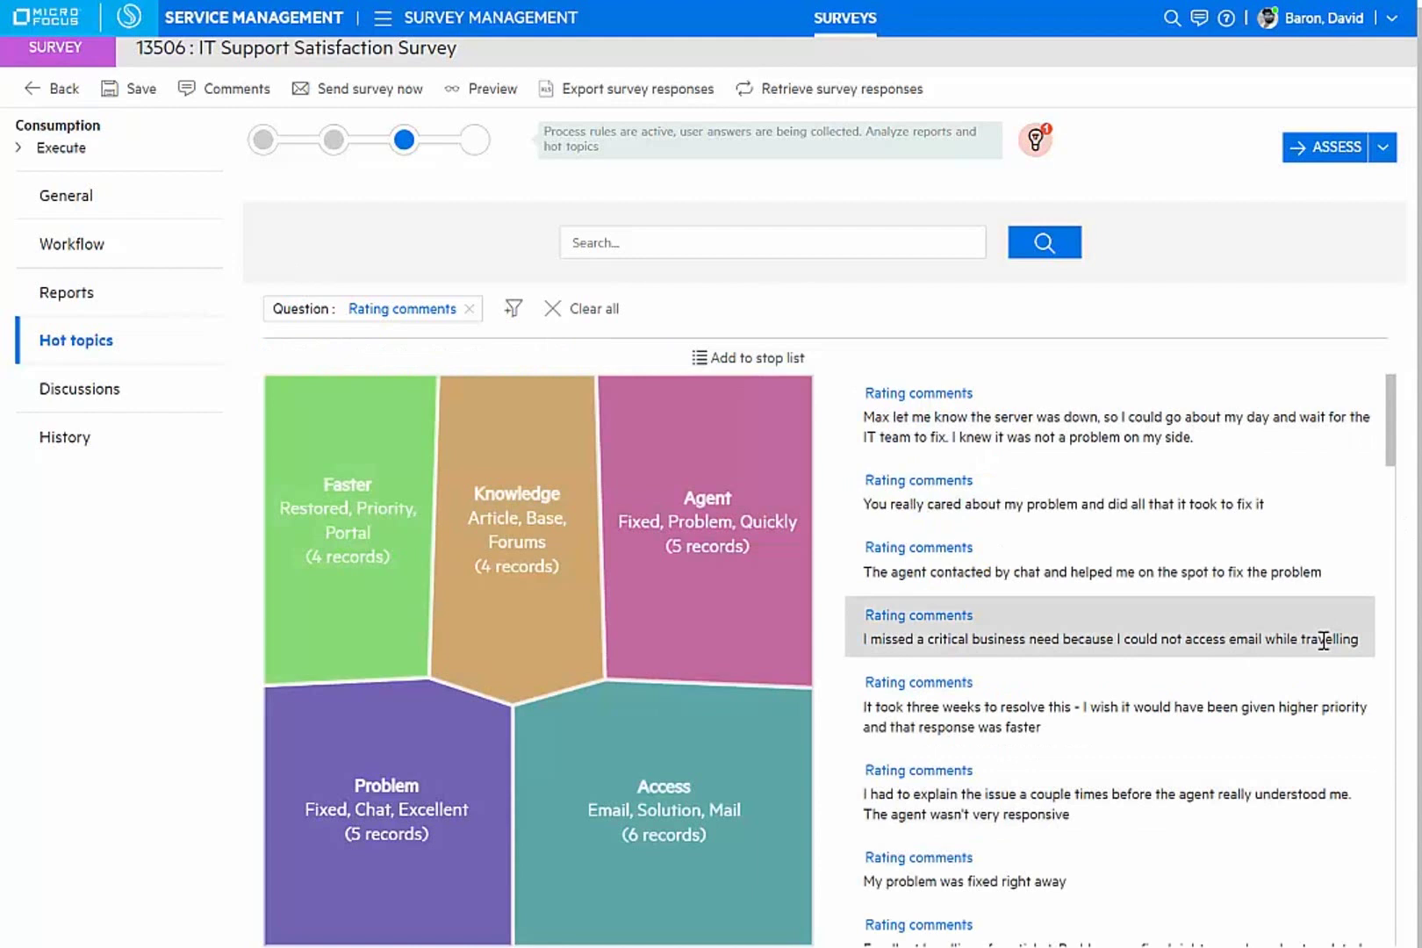